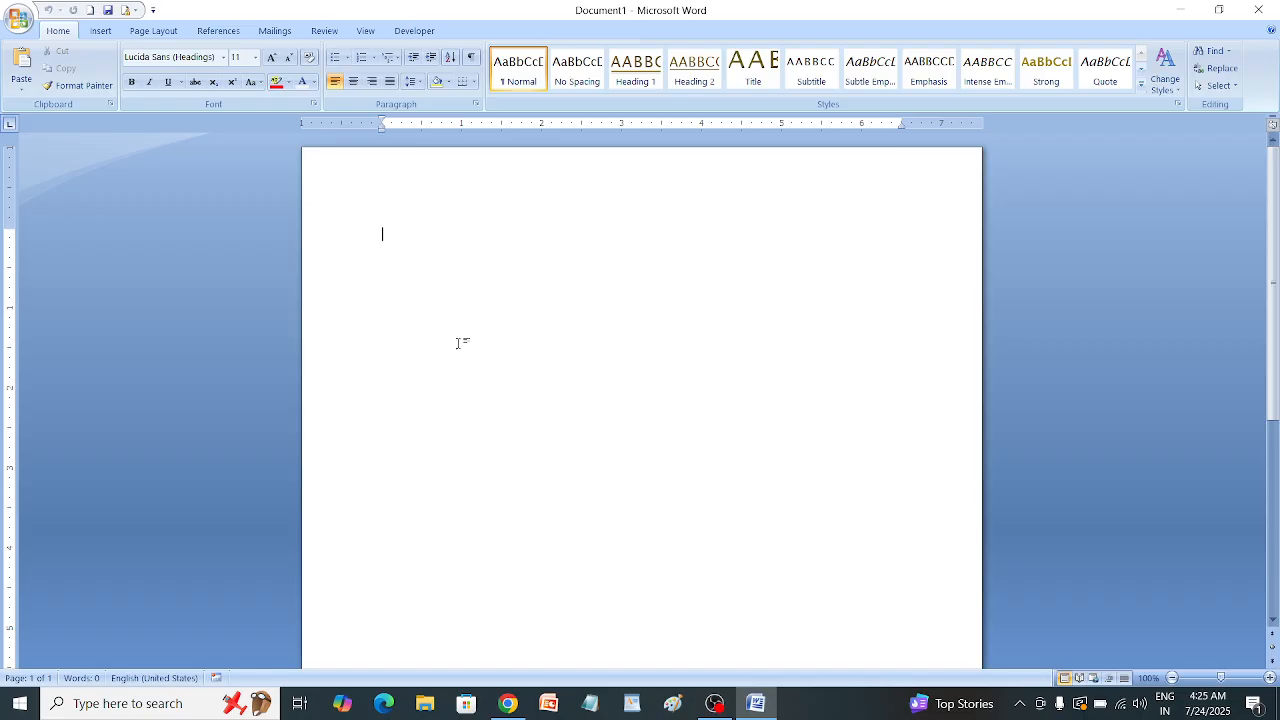
Step: Generate sample filler text in the blank document with the =rand() formula
text(=r)
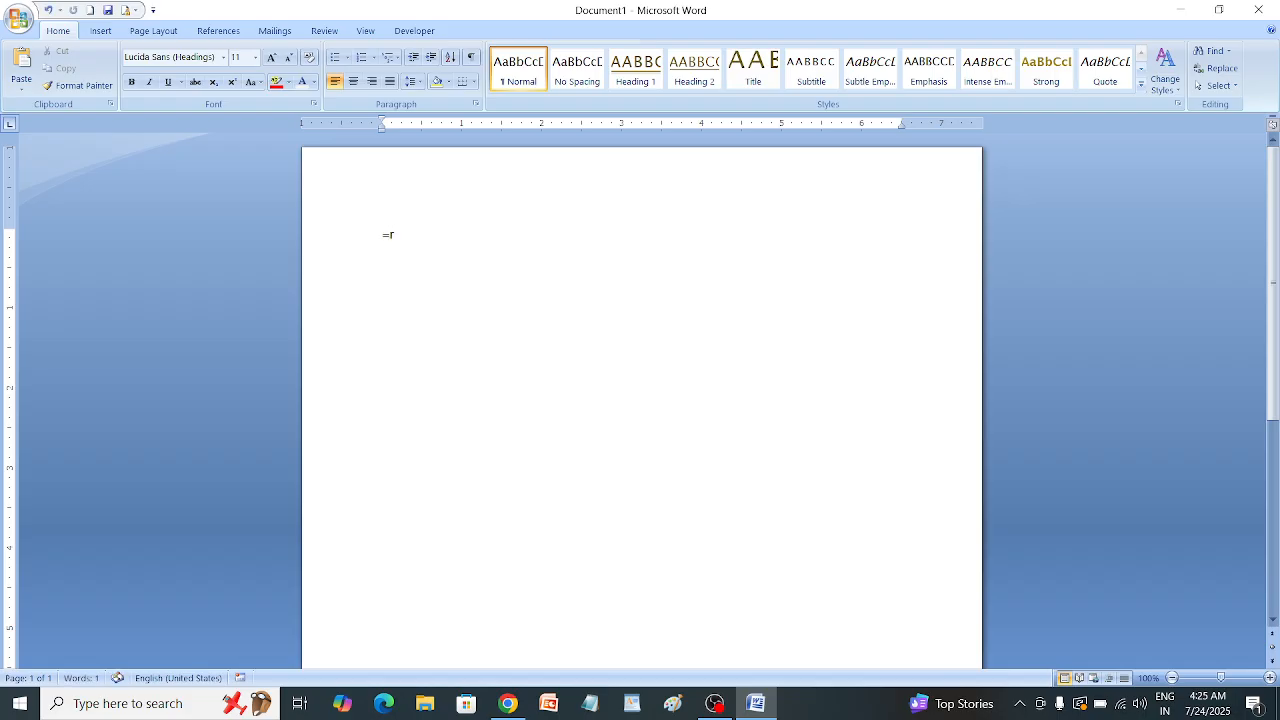
key(BackSpace)
key(BackSpace)
text(=)
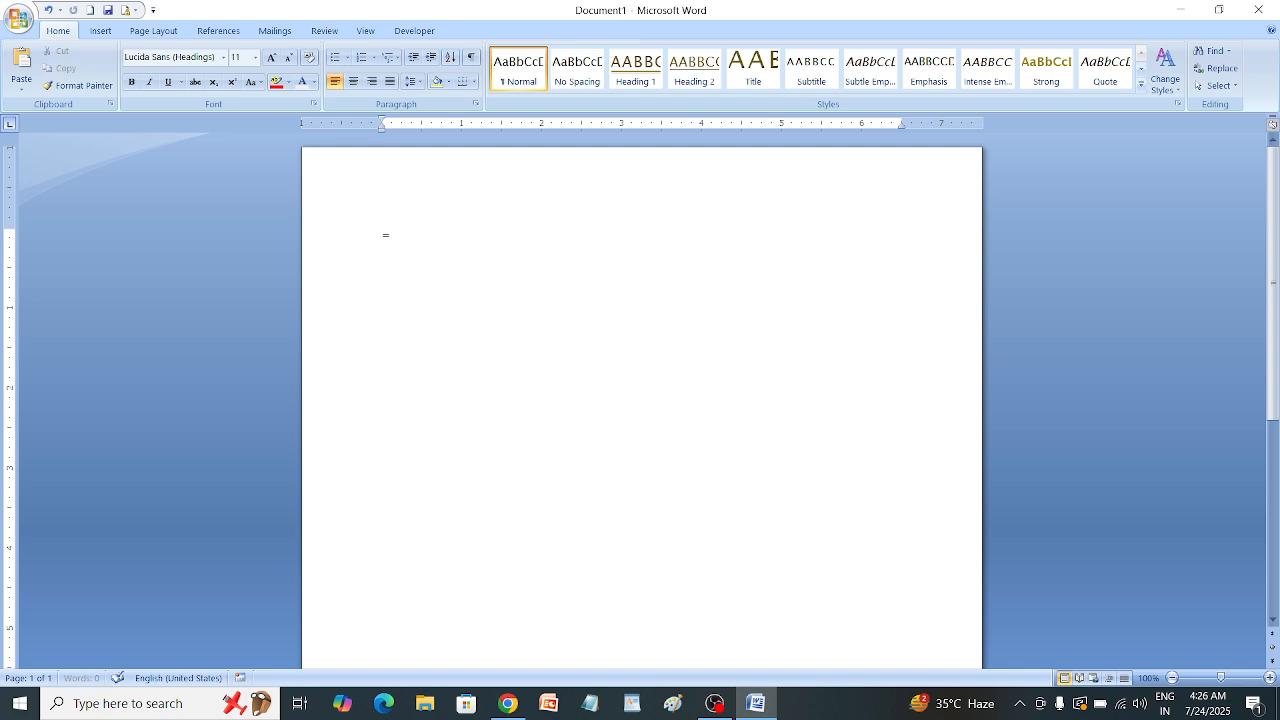
text(rand())
key(Return)
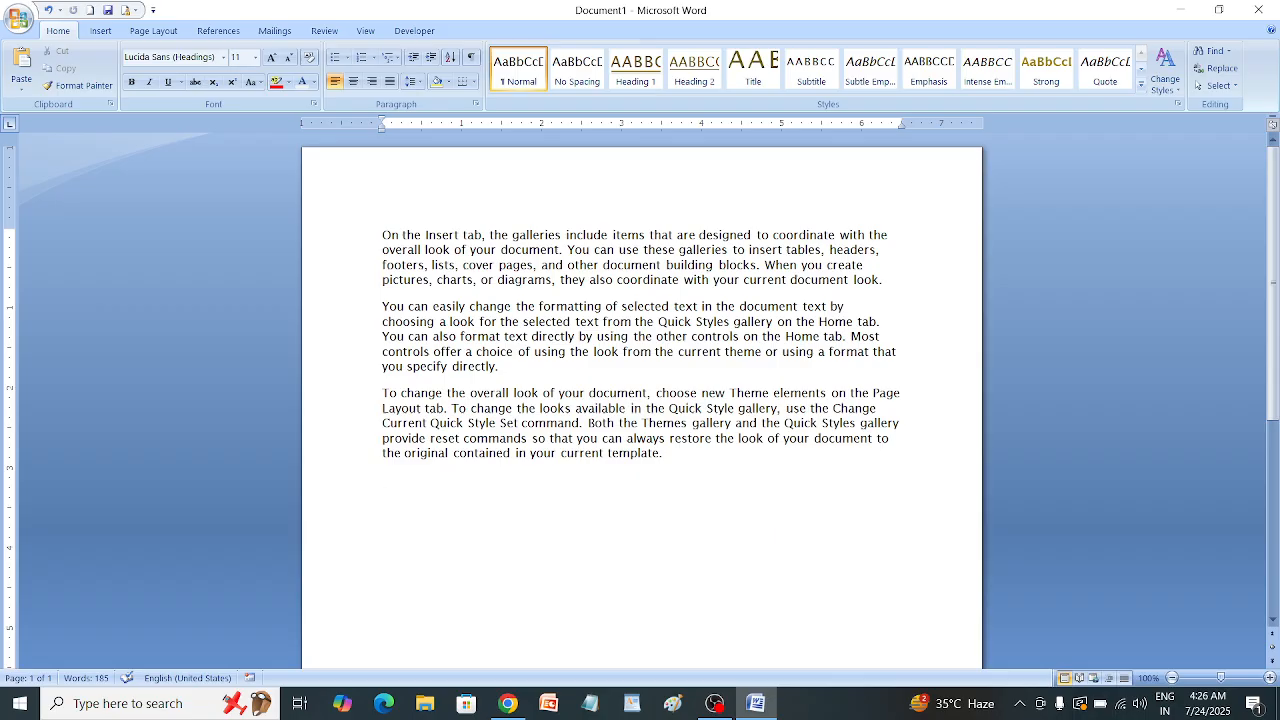
Step: Generate ten filler paragraphs of ten sentences each with =rand(10,10), and undo that insertion
text(=rand(1010)
key(BackSpace)
key(BackSpace)
text(,10))
key(Return)
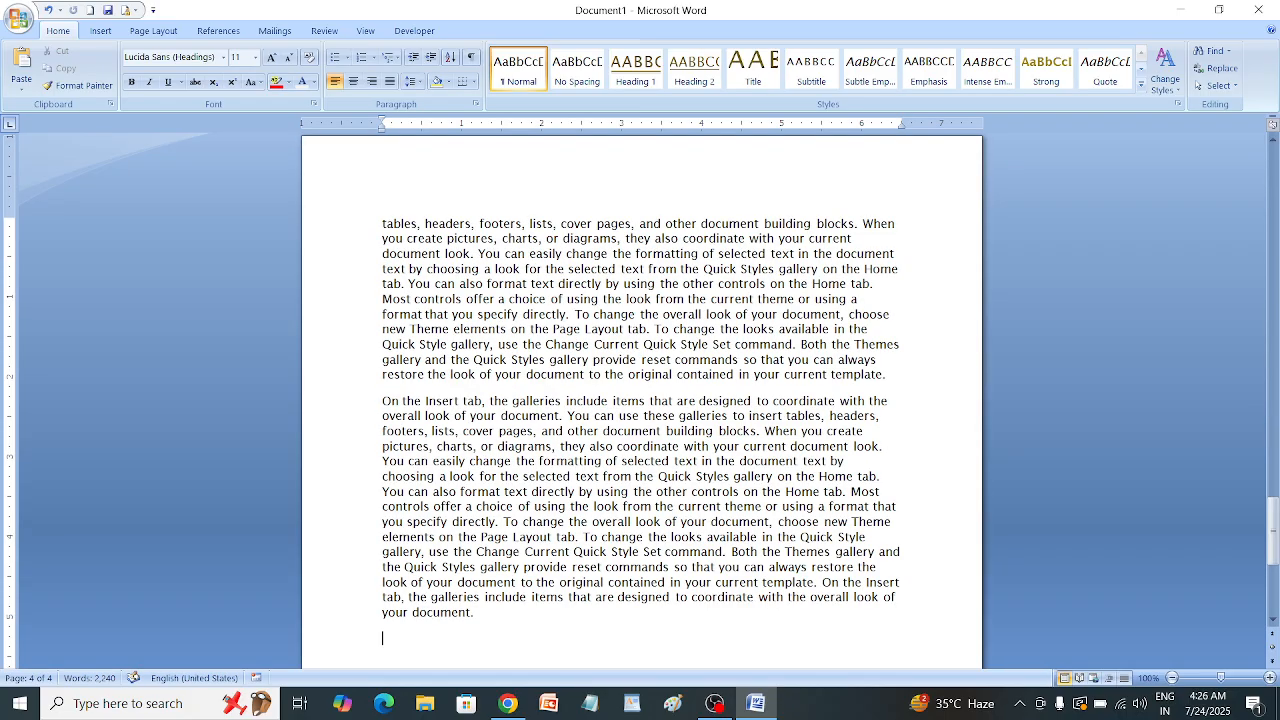
scroll(477, 305, up, 20)
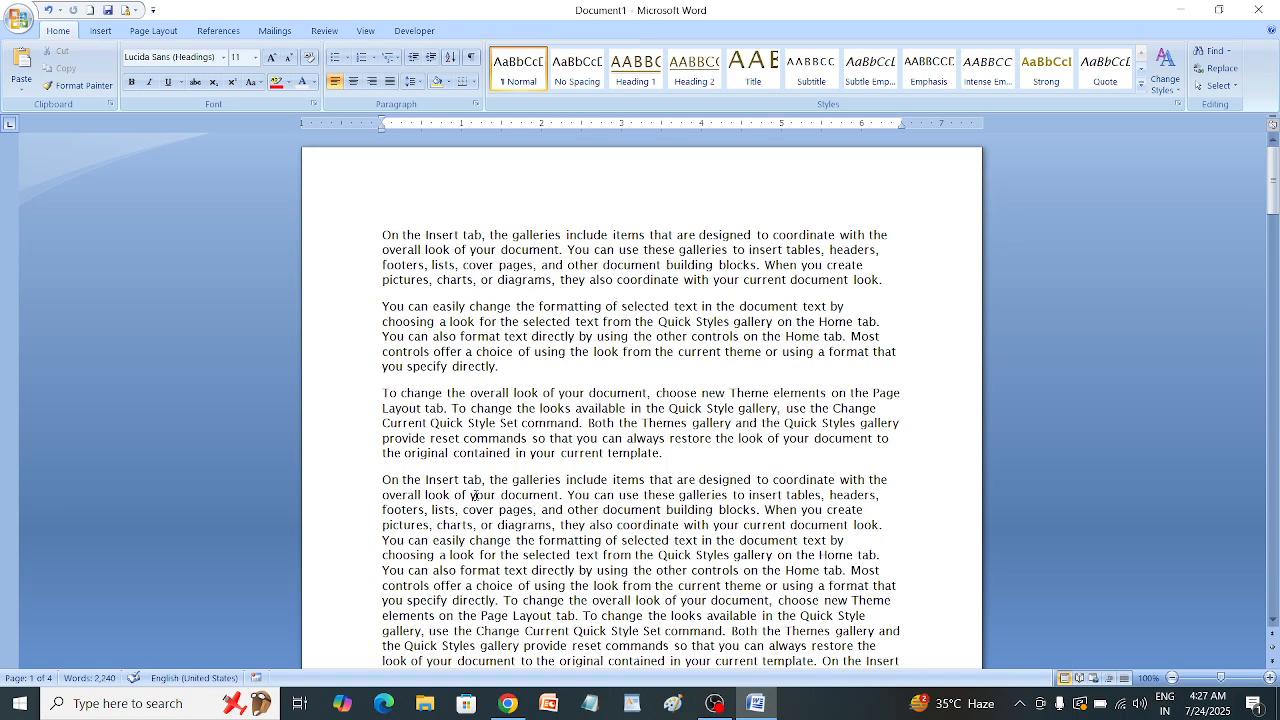
key(ctrl+z)
key(ctrl+z)
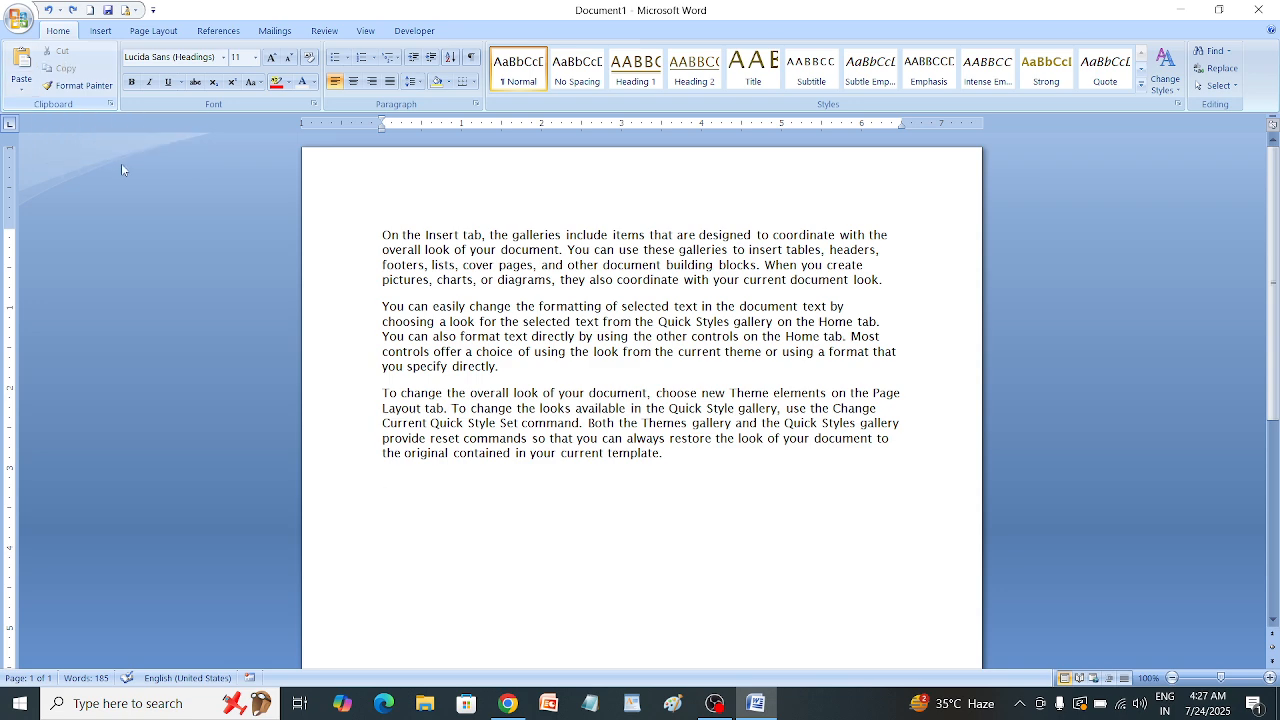
Step: Copy the last paragraph, starting "To change the overall look", and paste it on the empty line below
click(675, 455)
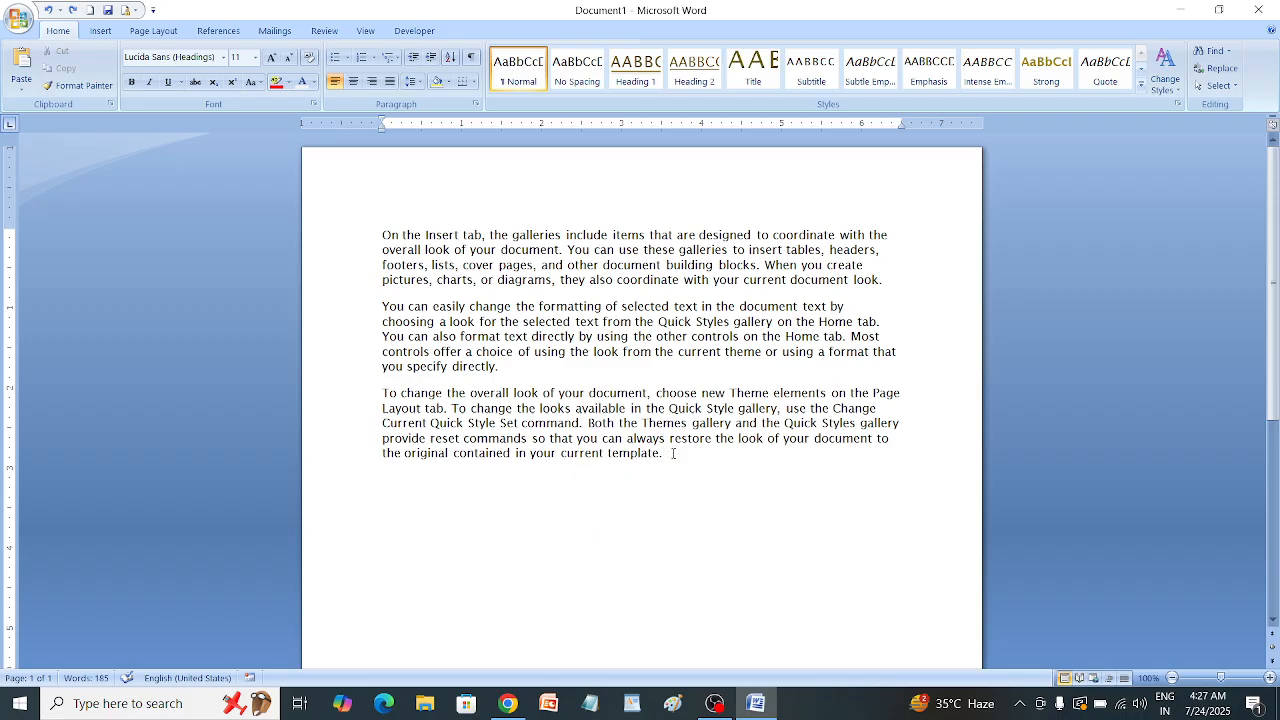
drag(673, 453, 366, 400)
key(ctrl+c)
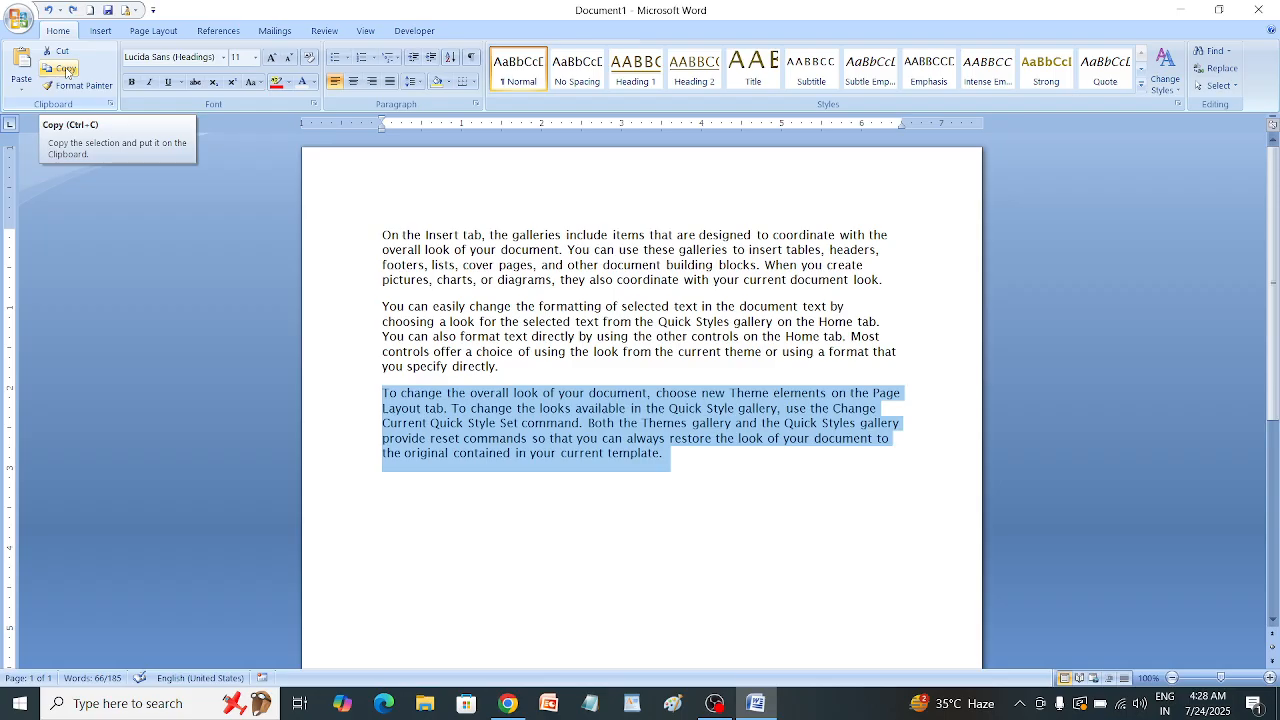
click(67, 71)
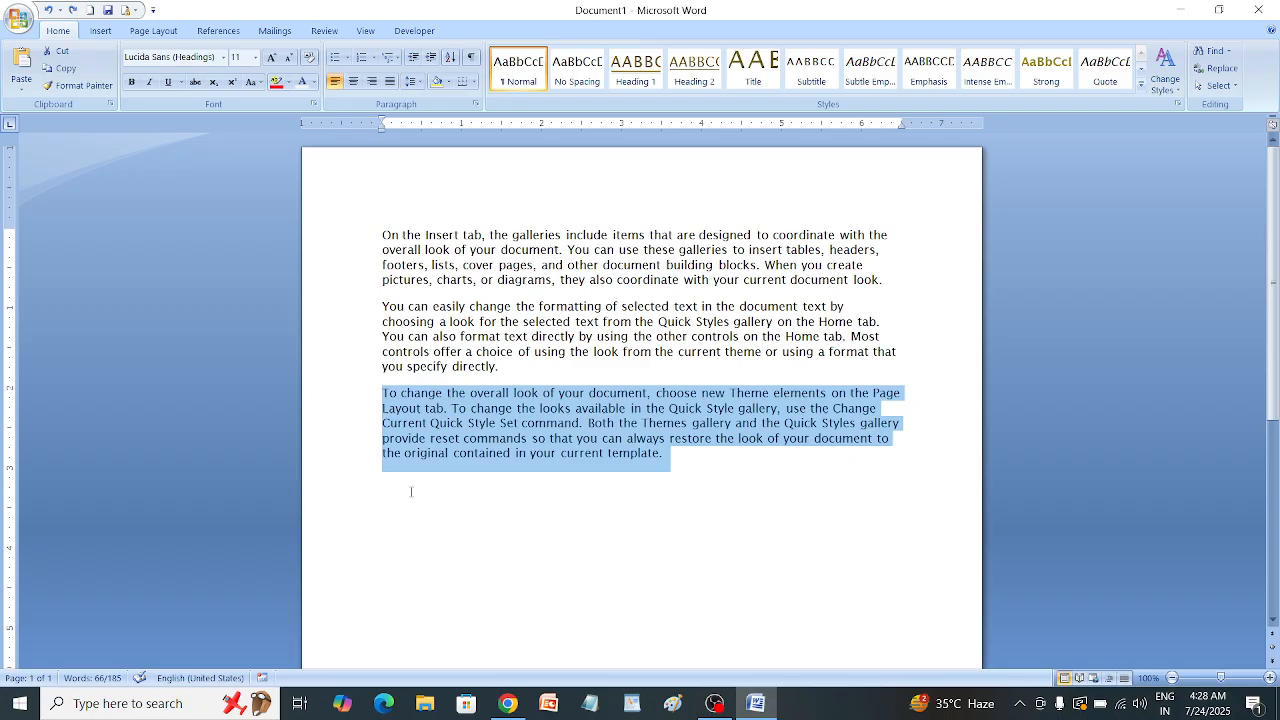
click(394, 492)
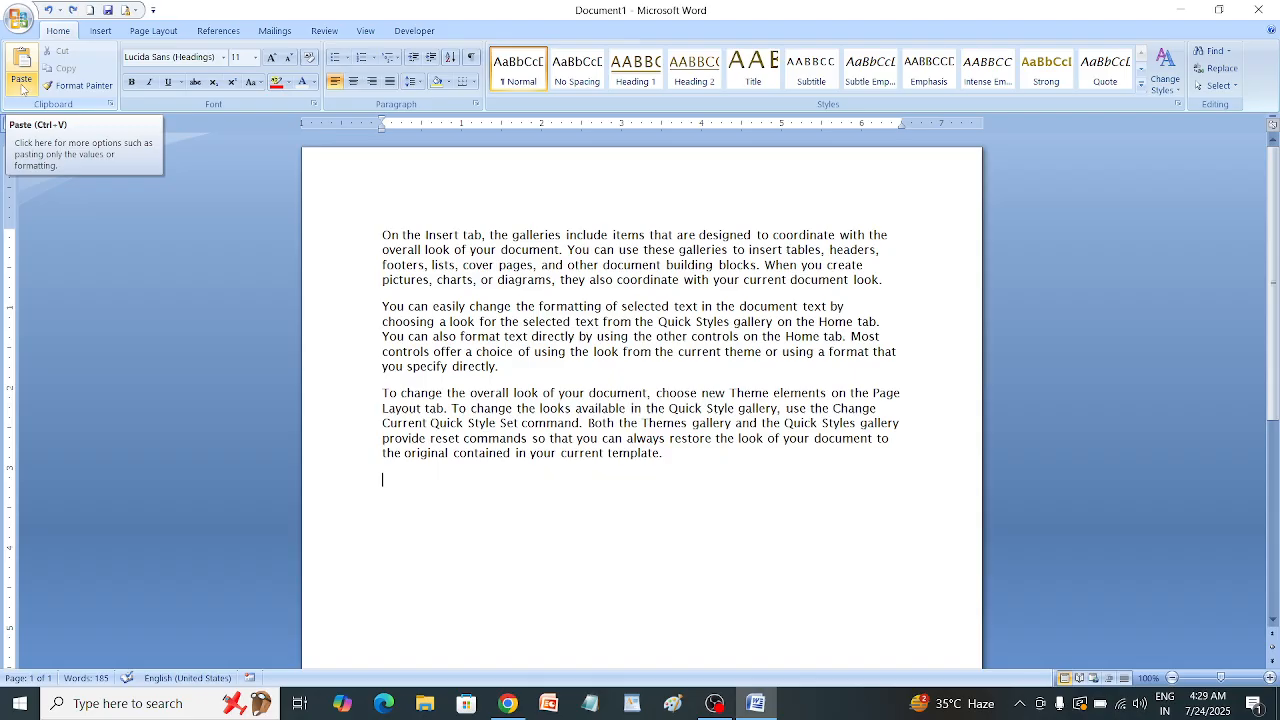
click(23, 90)
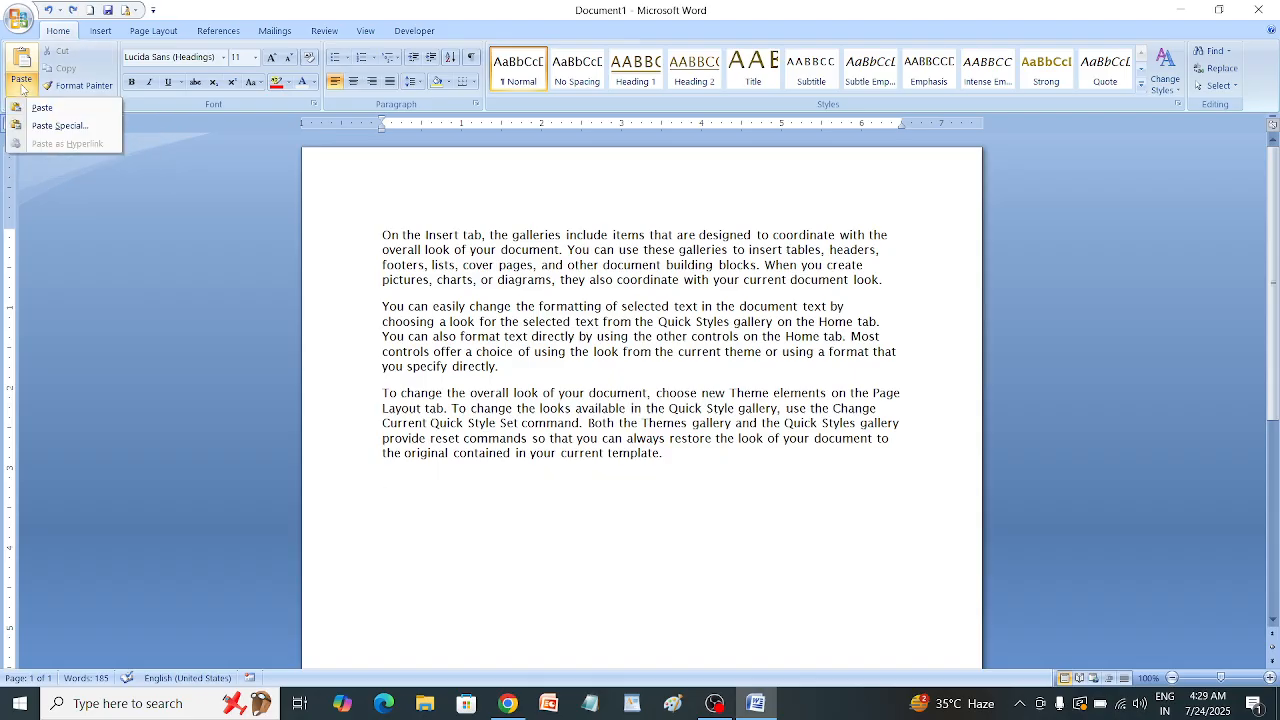
click(43, 109)
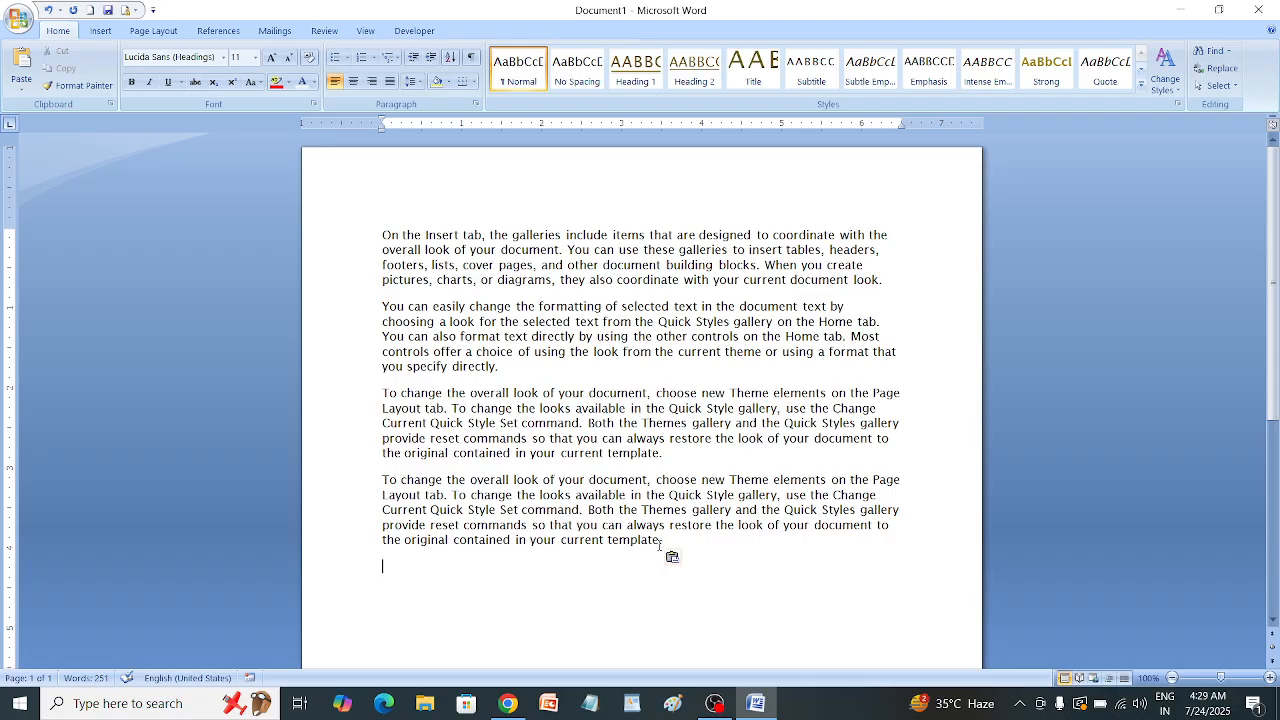
Step: Copy both "To change the overall look" paragraphs together and paste them at the end of the document
drag(660, 545, 695, 585)
key(shift+Up)
key(shift+Up)
key(shift+Up)
key(shift+Up)
key(shift+Up)
key(shift+Up)
key(shift+Up)
key(shift+Up)
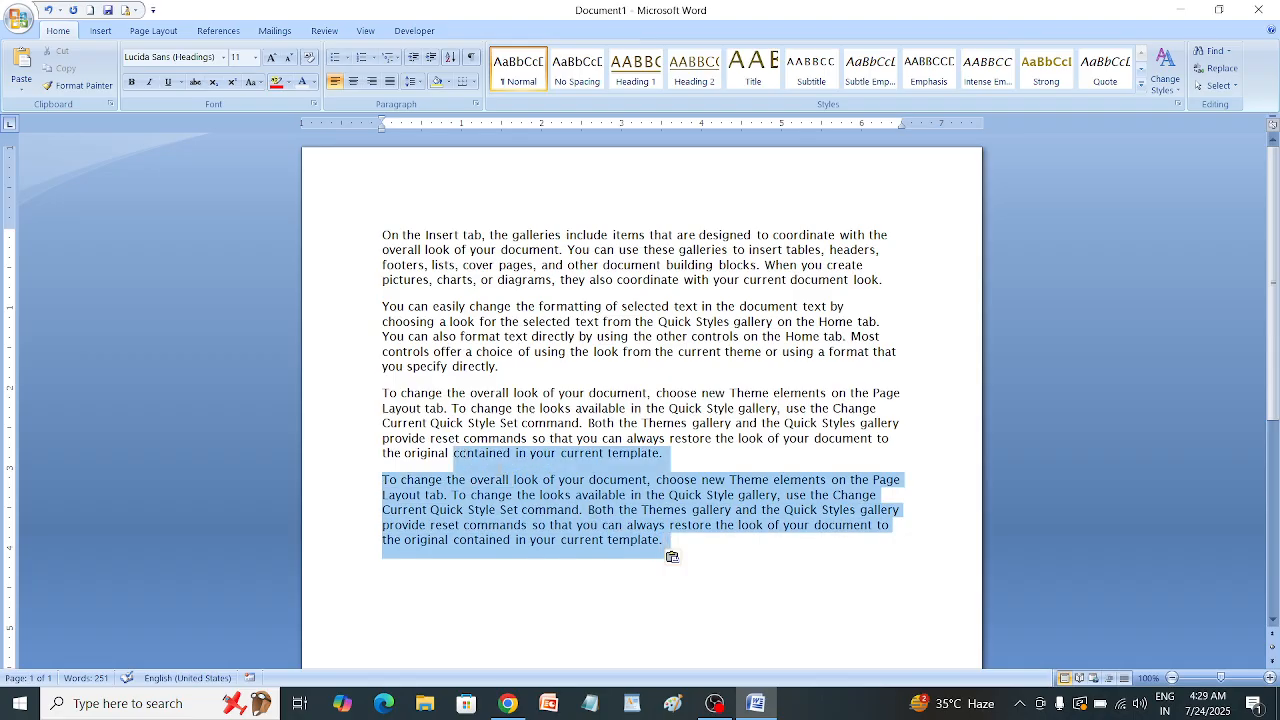
key(shift+Up)
key(shift+Up)
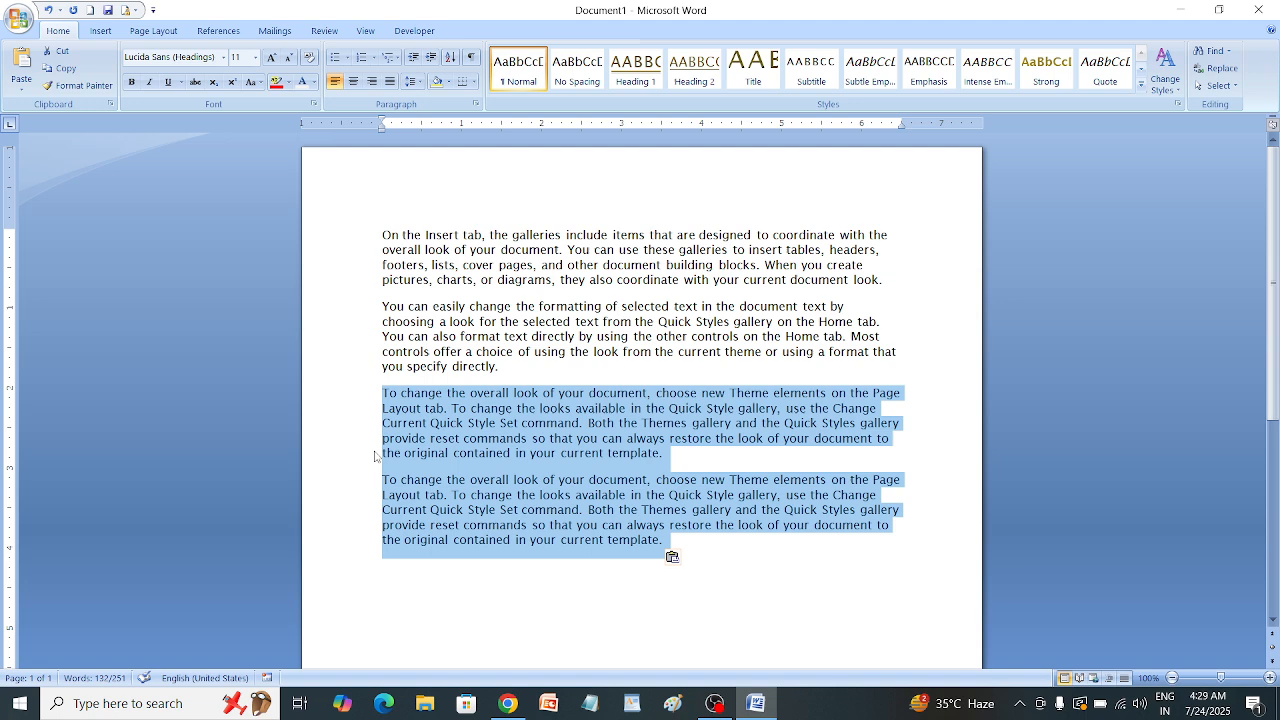
key(ctrl+c)
click(396, 573)
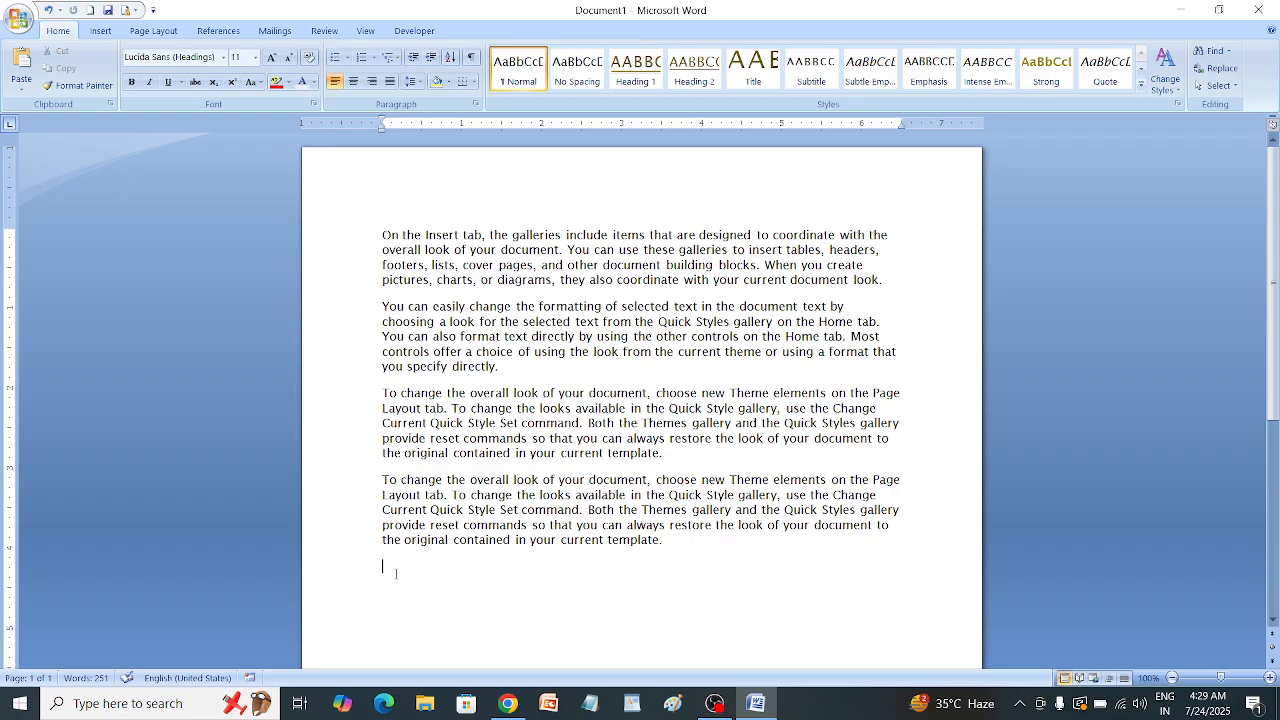
key(ctrl+v)
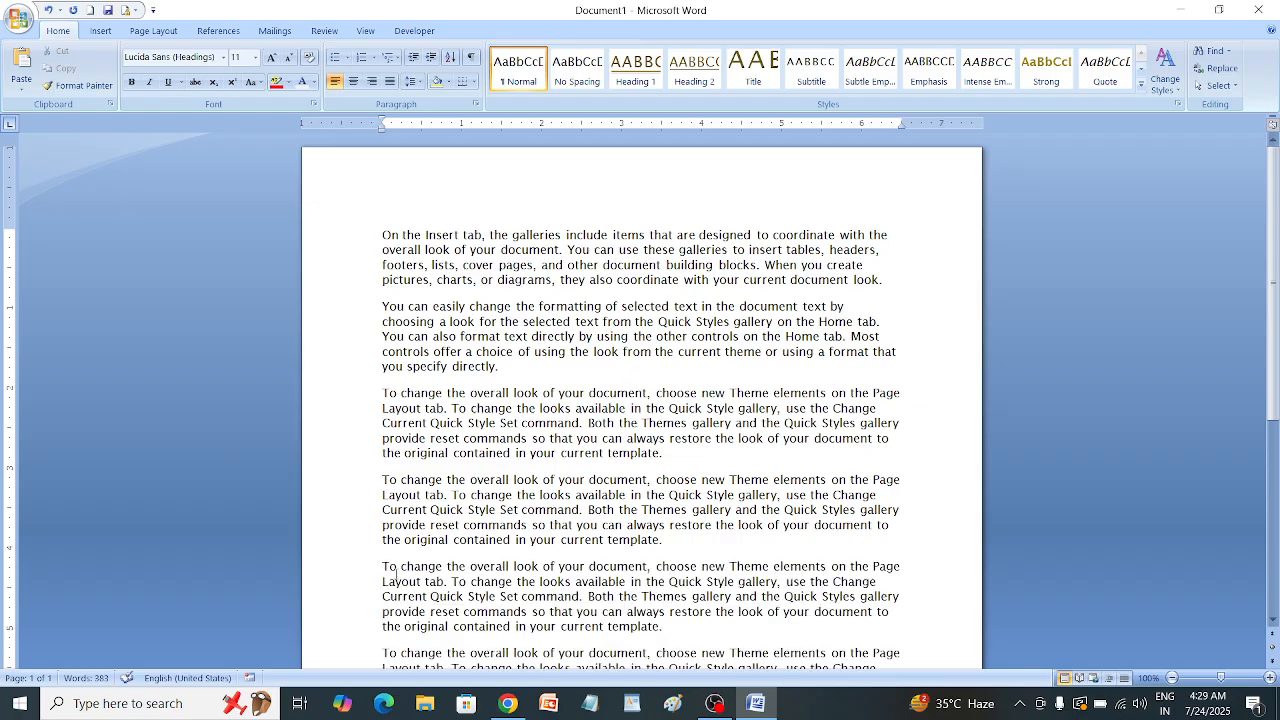
Step: Examine the newly pasted paragraphs at the end of the document
scroll(400, 540, down, 10)
scroll(400, 534, up, 10)
drag(382, 345, 500, 368)
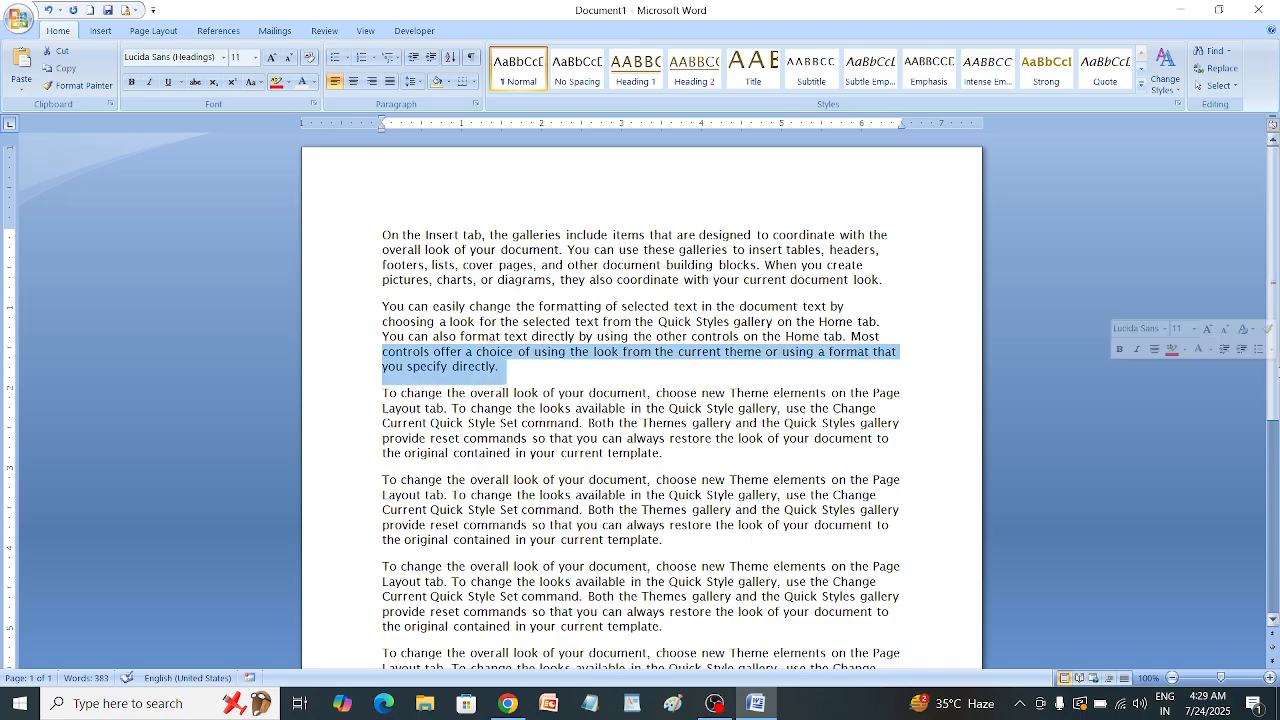
scroll(1278, 481, down, 4)
drag(357, 349, 639, 511)
scroll(670, 506, up, 4)
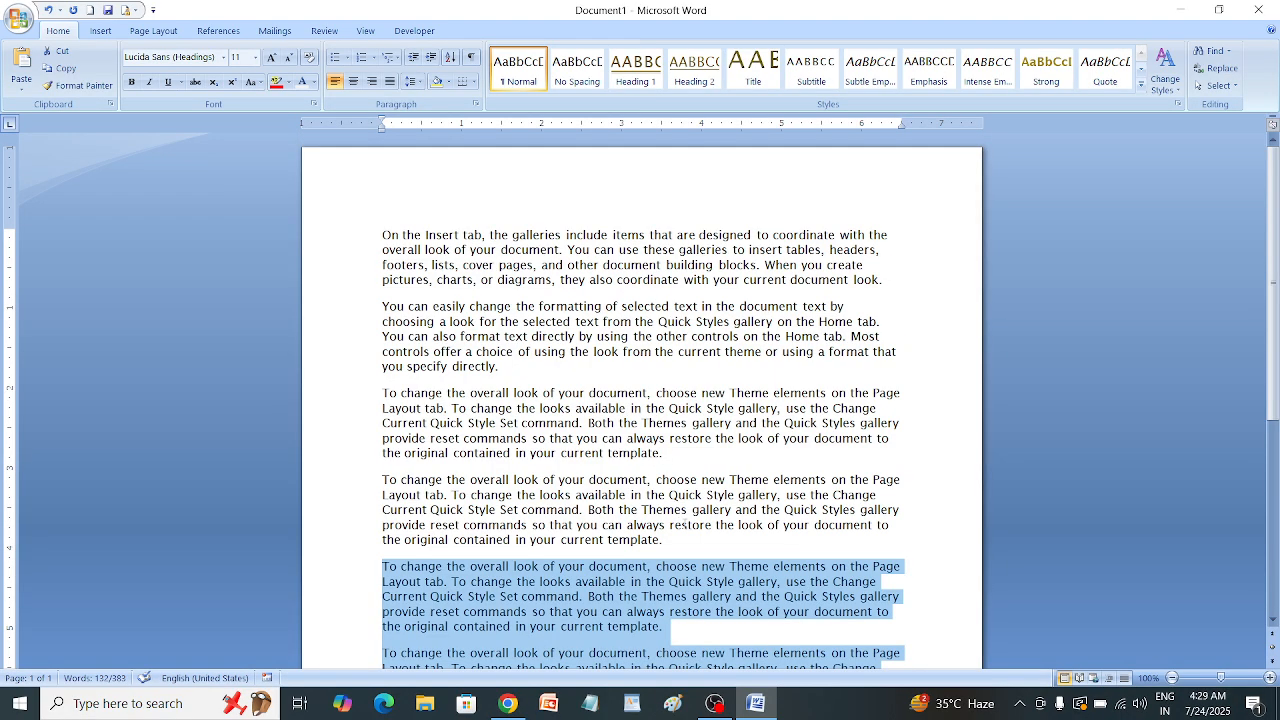
click(925, 625)
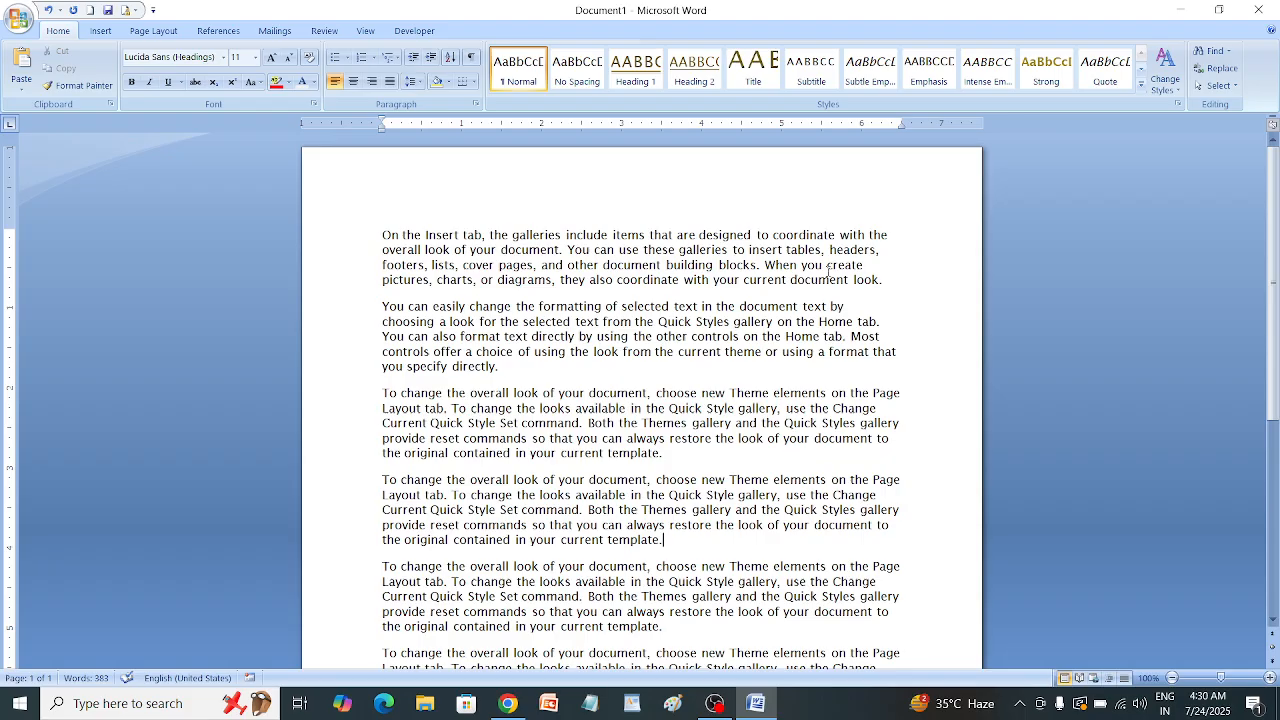
drag(384, 236, 886, 285)
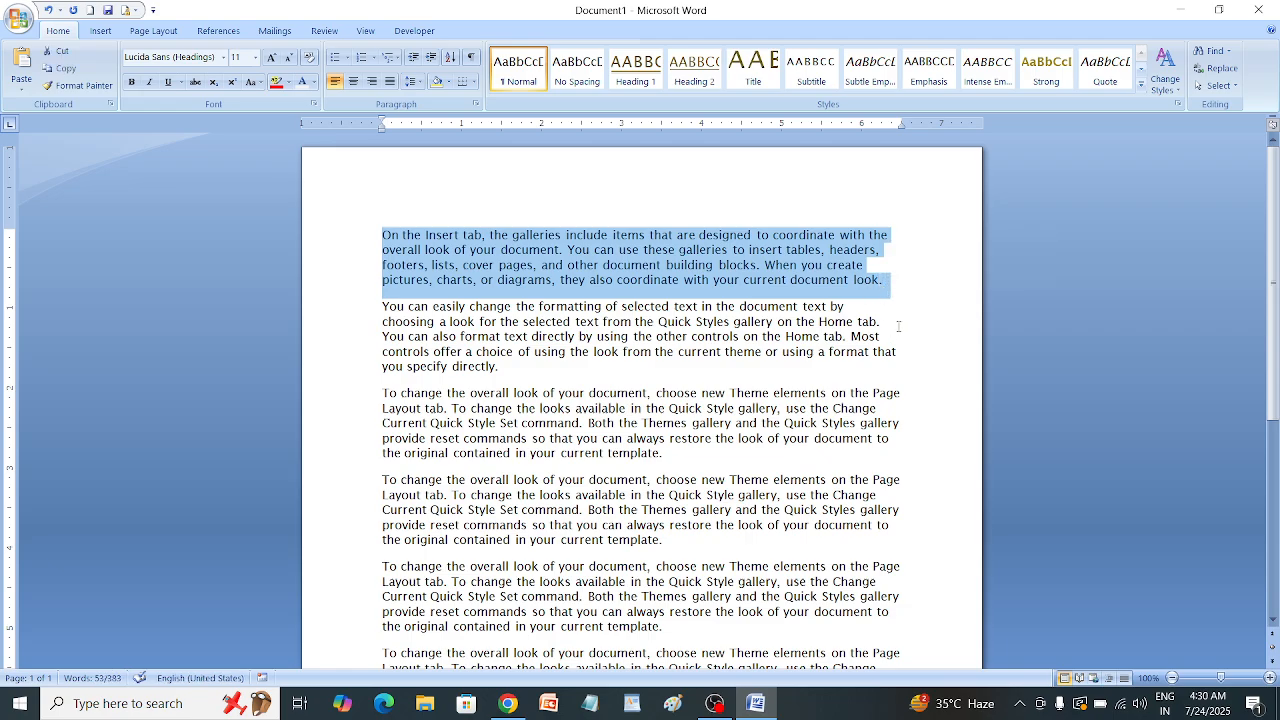
key(ctrl+End)
key(ctrl+v)
key(ctrl+z)
click(890, 281)
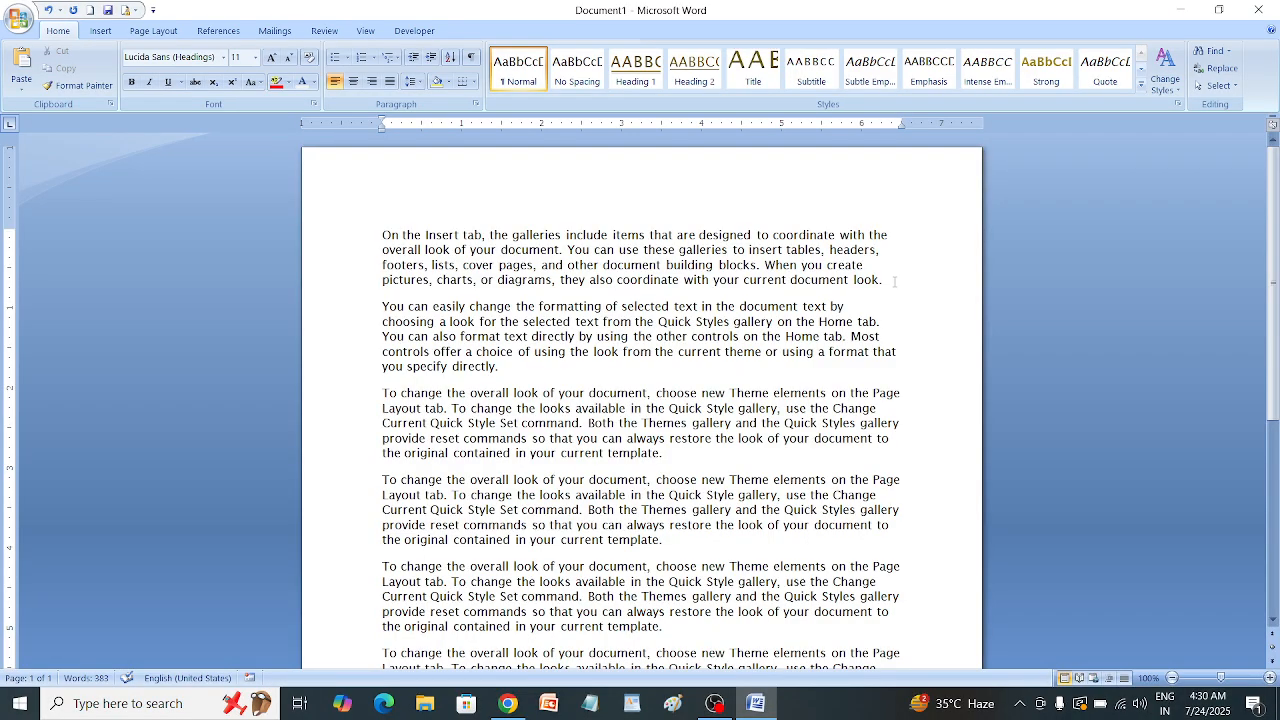
Step: Cut the first paragraph, starting "On the Insert tab", paste it at the end of the document, and check its new position
drag(886, 280, 397, 226)
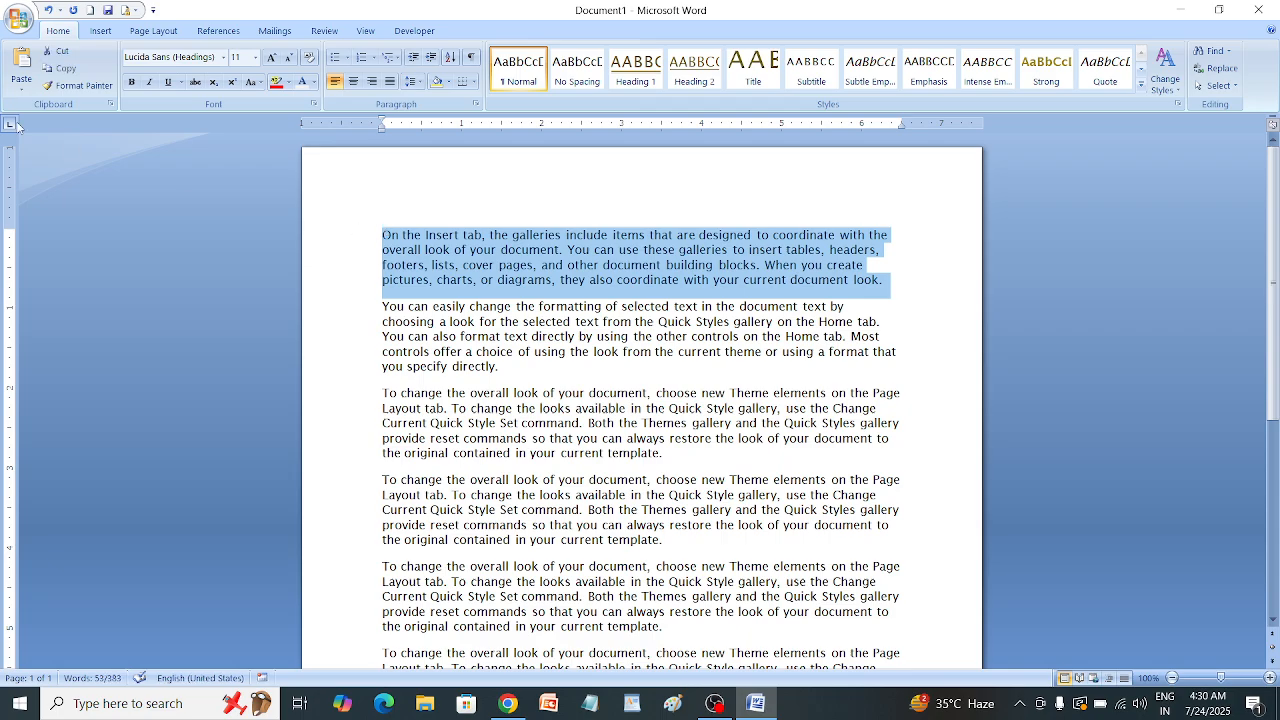
click(67, 54)
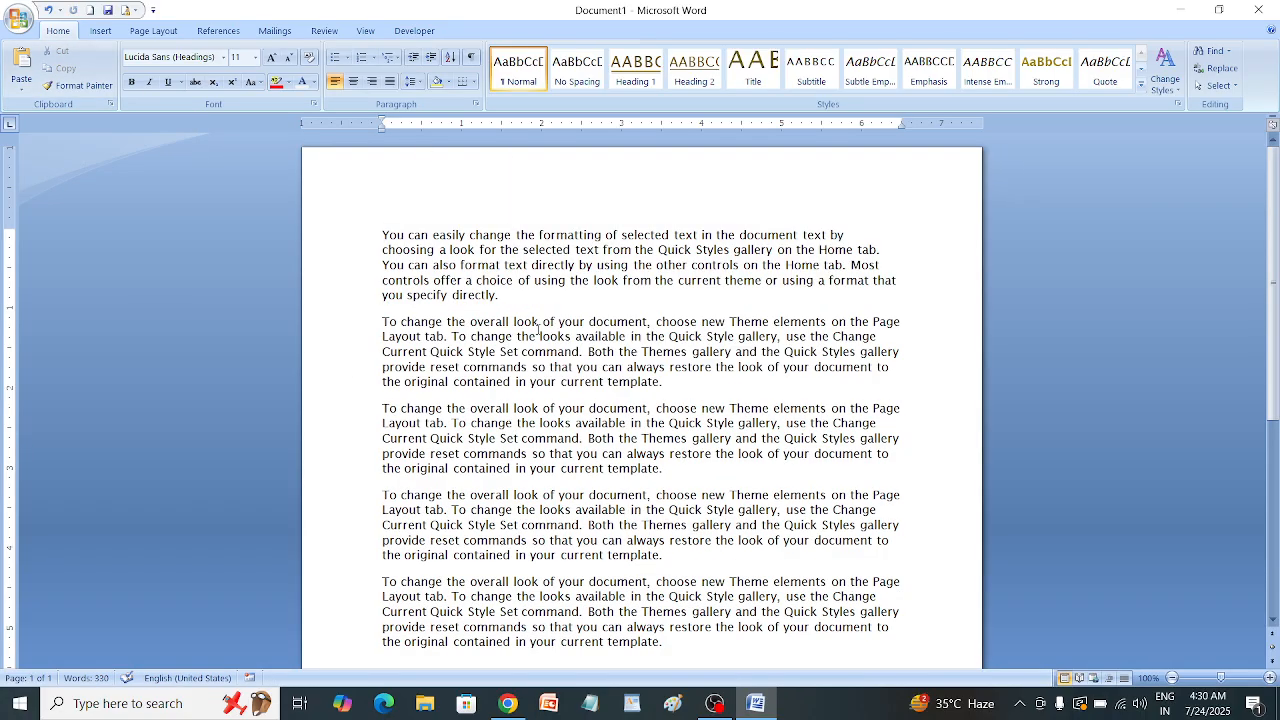
scroll(538, 330, down, 8)
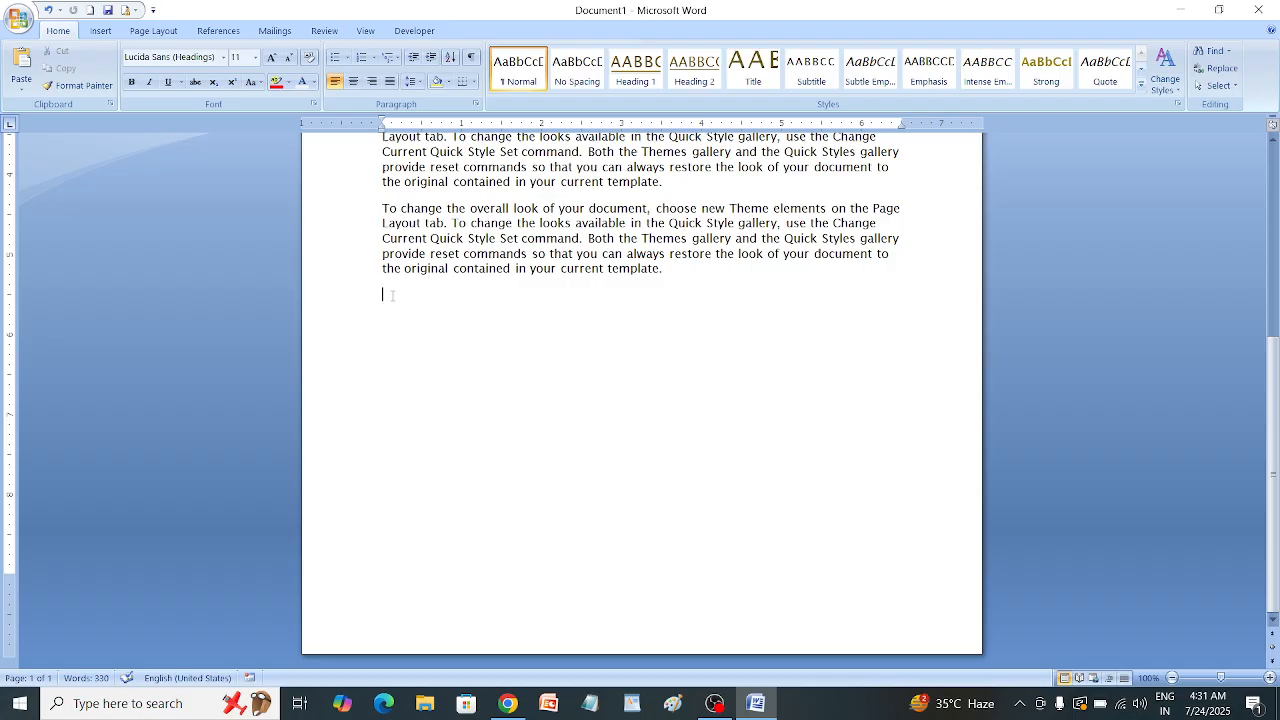
click(26, 82)
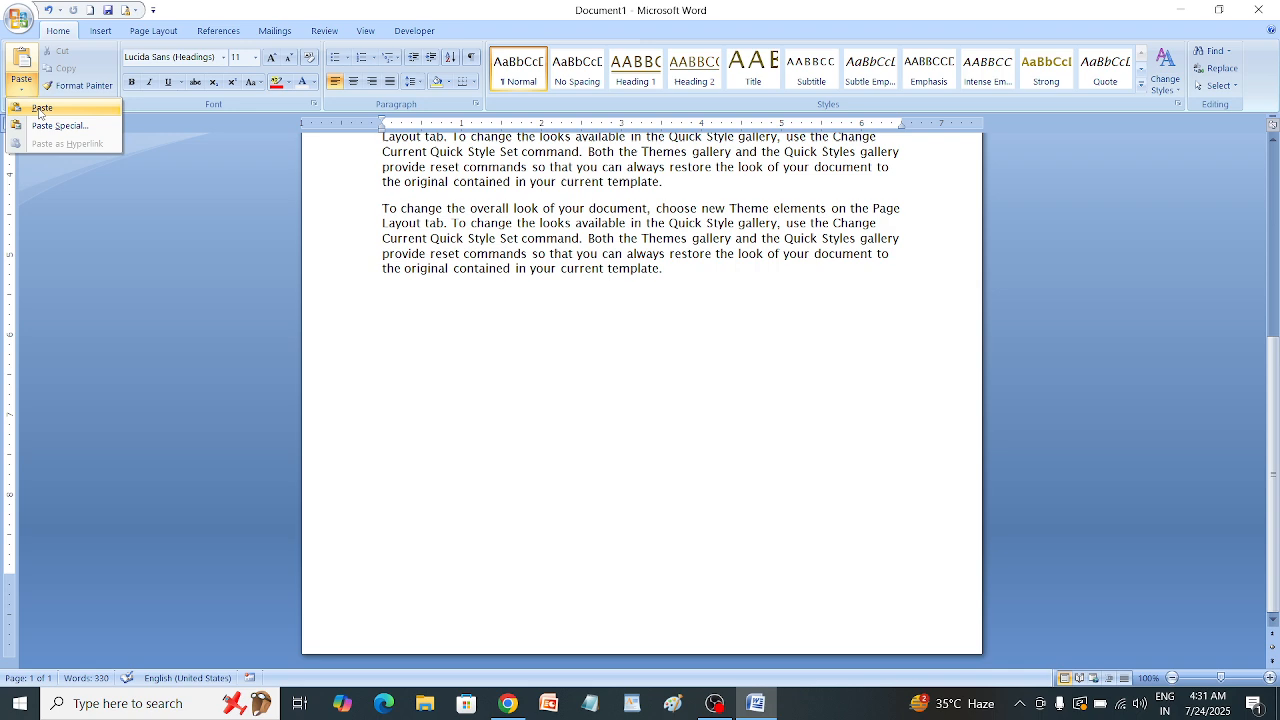
click(42, 107)
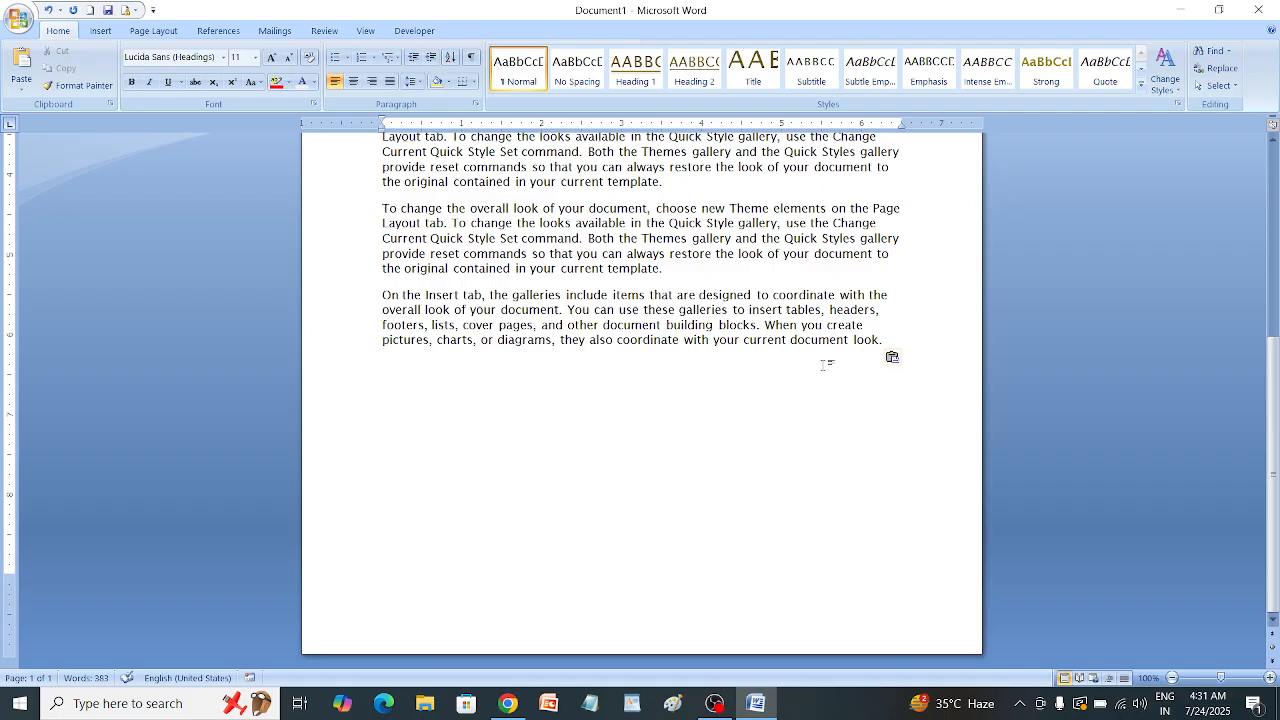
scroll(828, 360, up, 6)
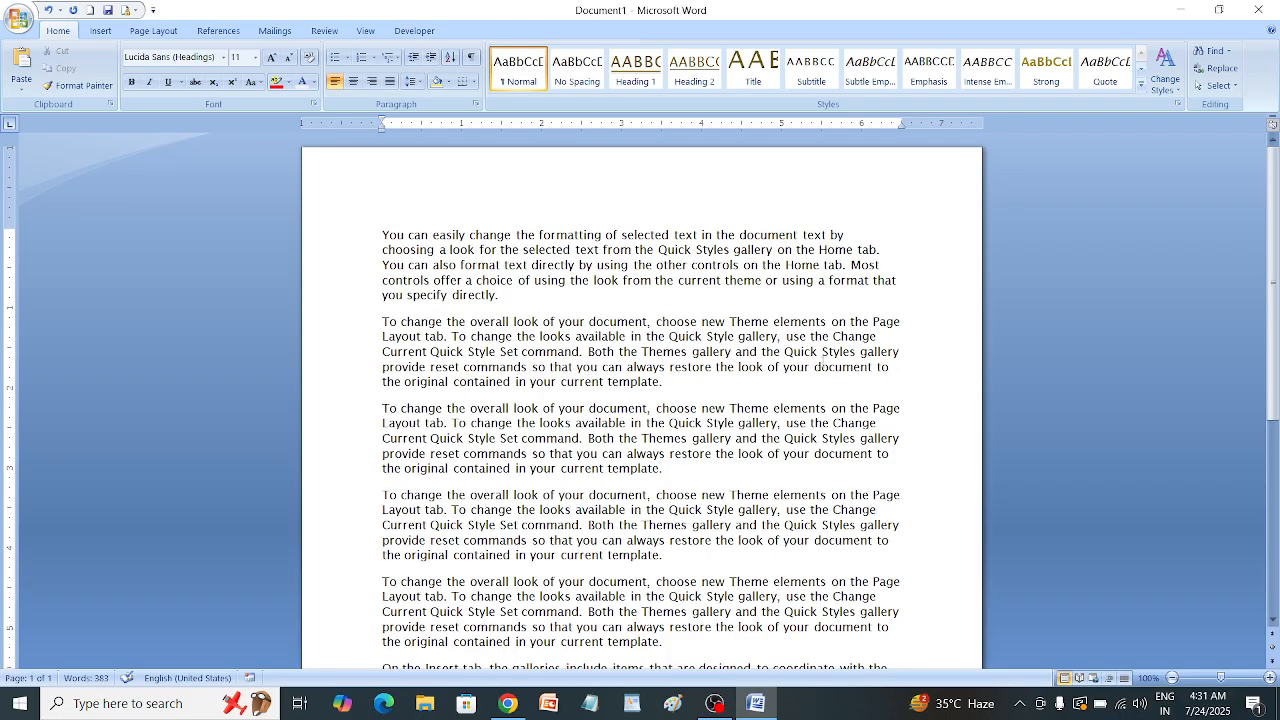
scroll(823, 360, down, 6)
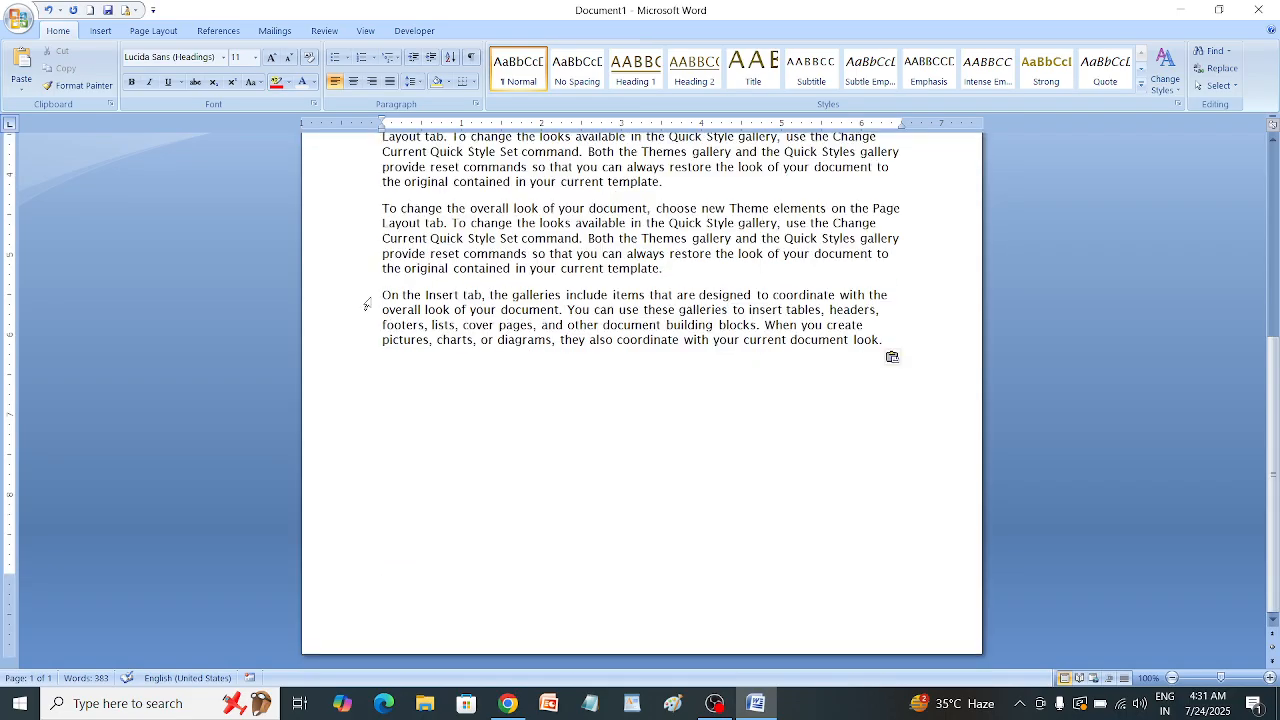
drag(382, 295, 890, 355)
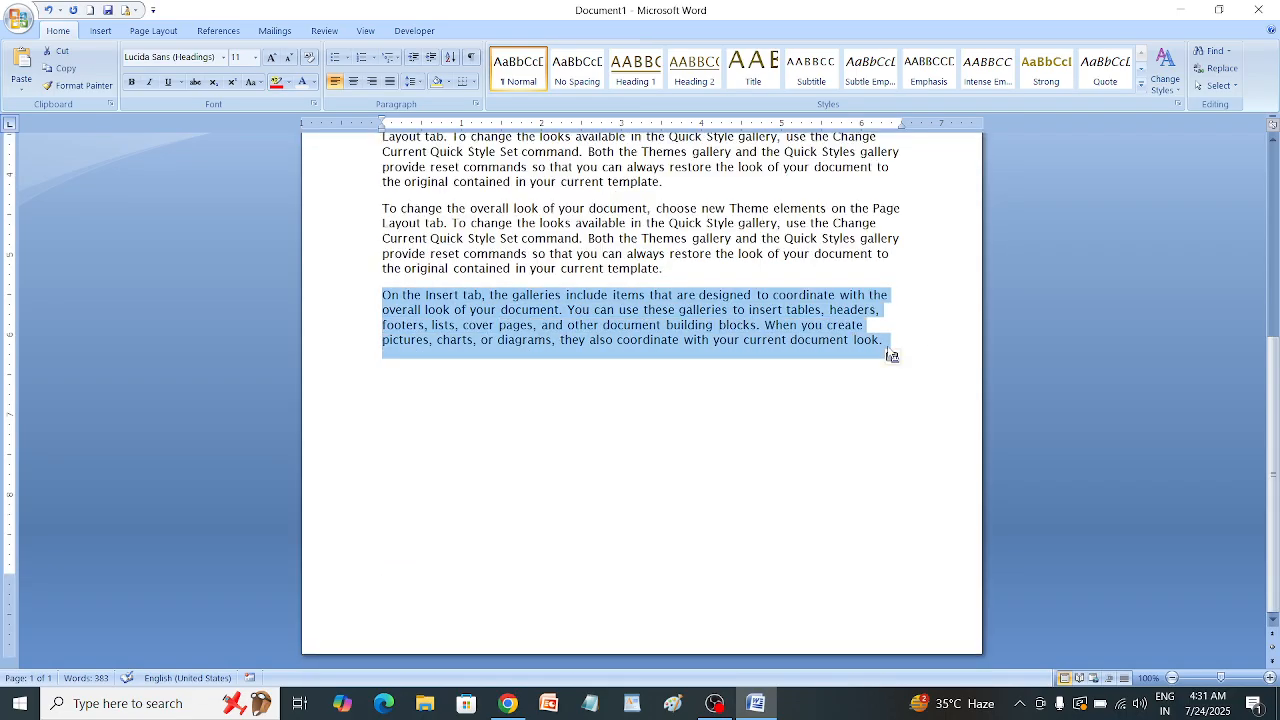
scroll(890, 355, up, 6)
Step: Move the second paragraph, starting "To change the overall look", to the end of the document below the "On the Insert tab" paragraph
drag(382, 321, 672, 391)
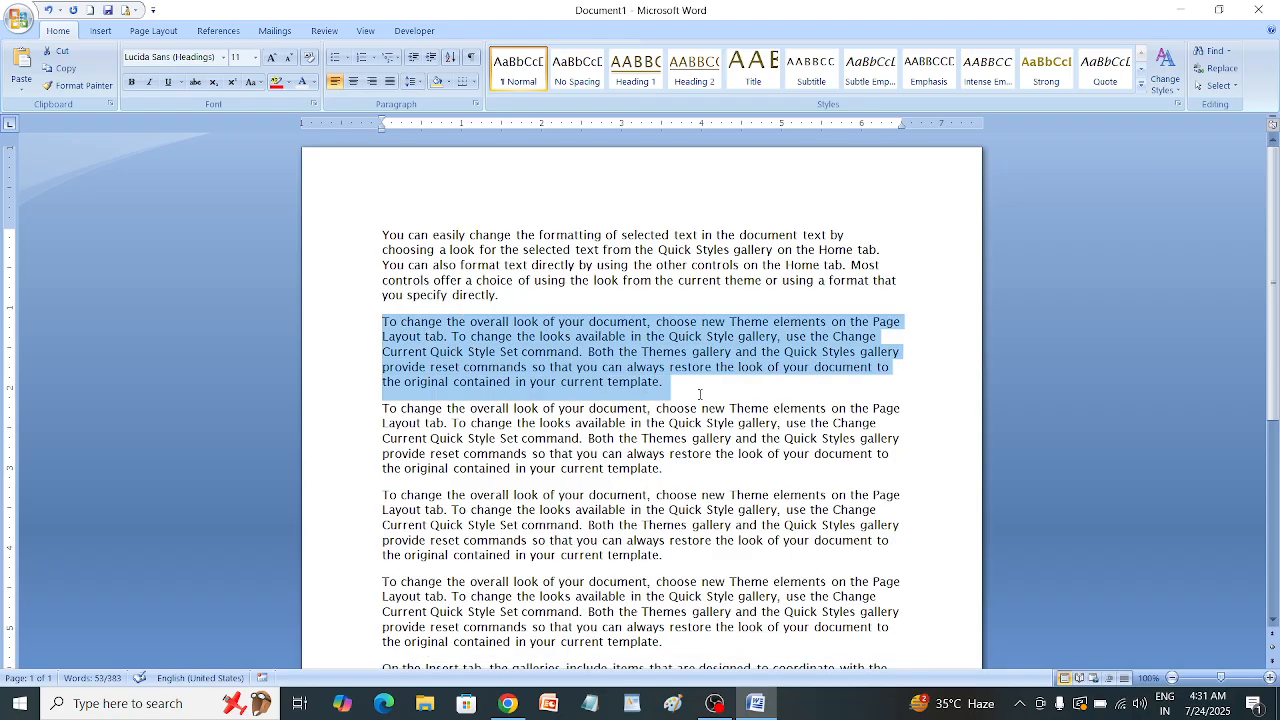
scroll(672, 391, down, 6)
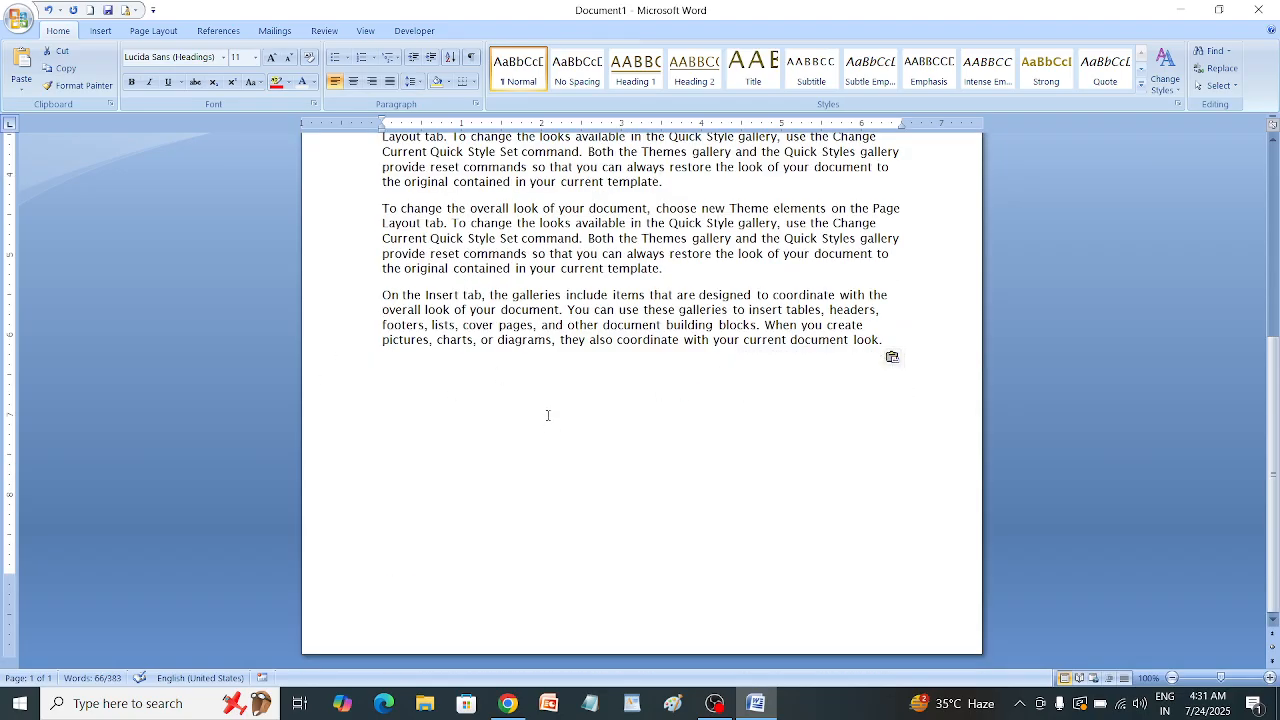
scroll(547, 420, up, 6)
click(670, 382)
drag(670, 382, 359, 310)
key(ctrl+c)
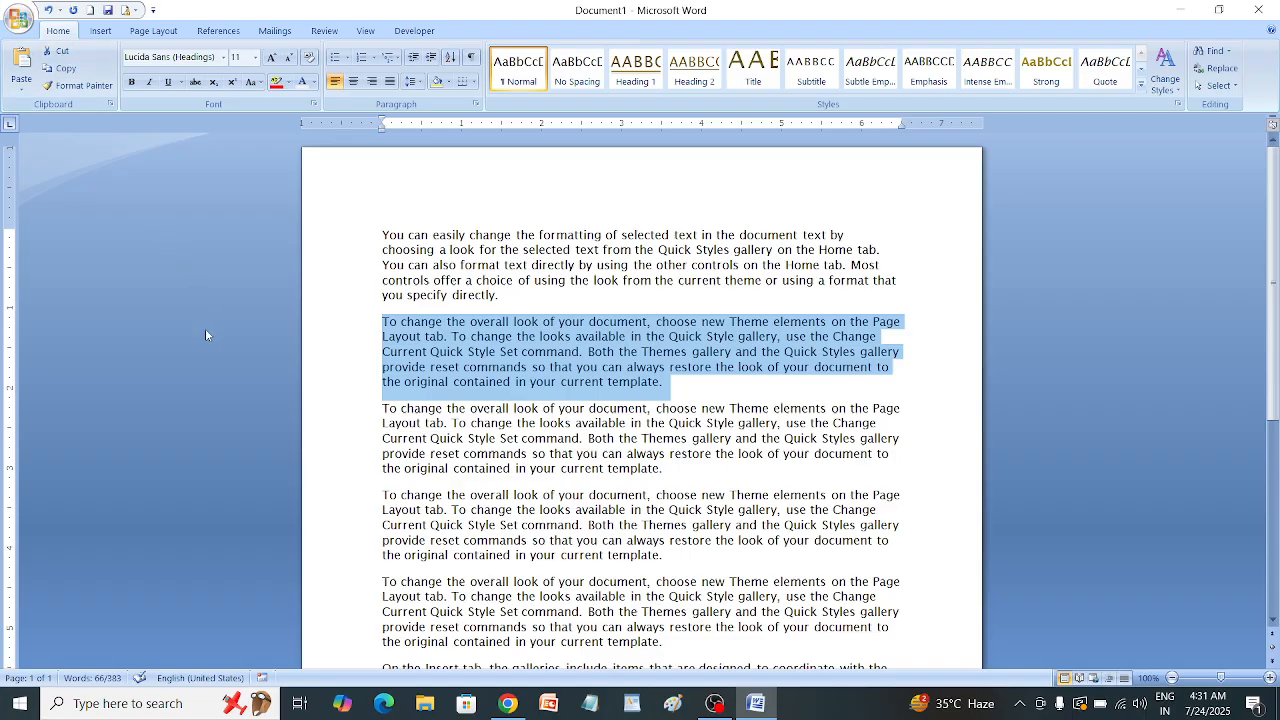
key(Delete)
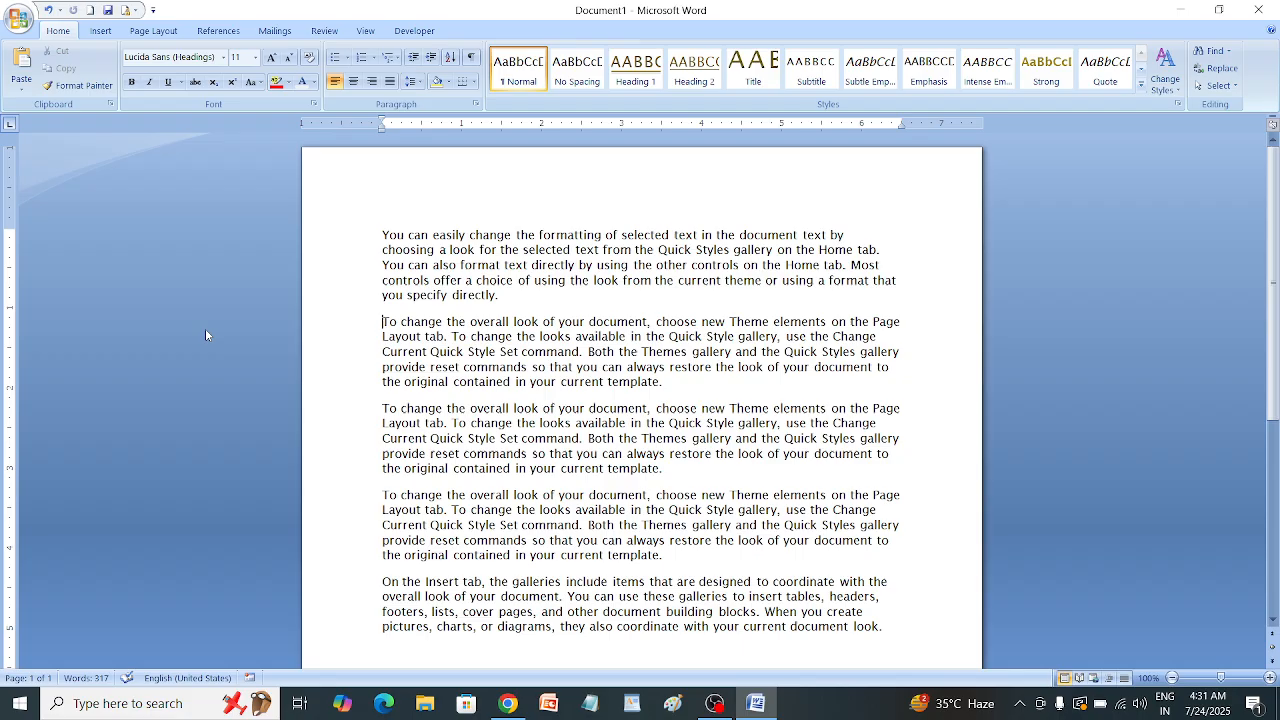
scroll(725, 377, down, 8)
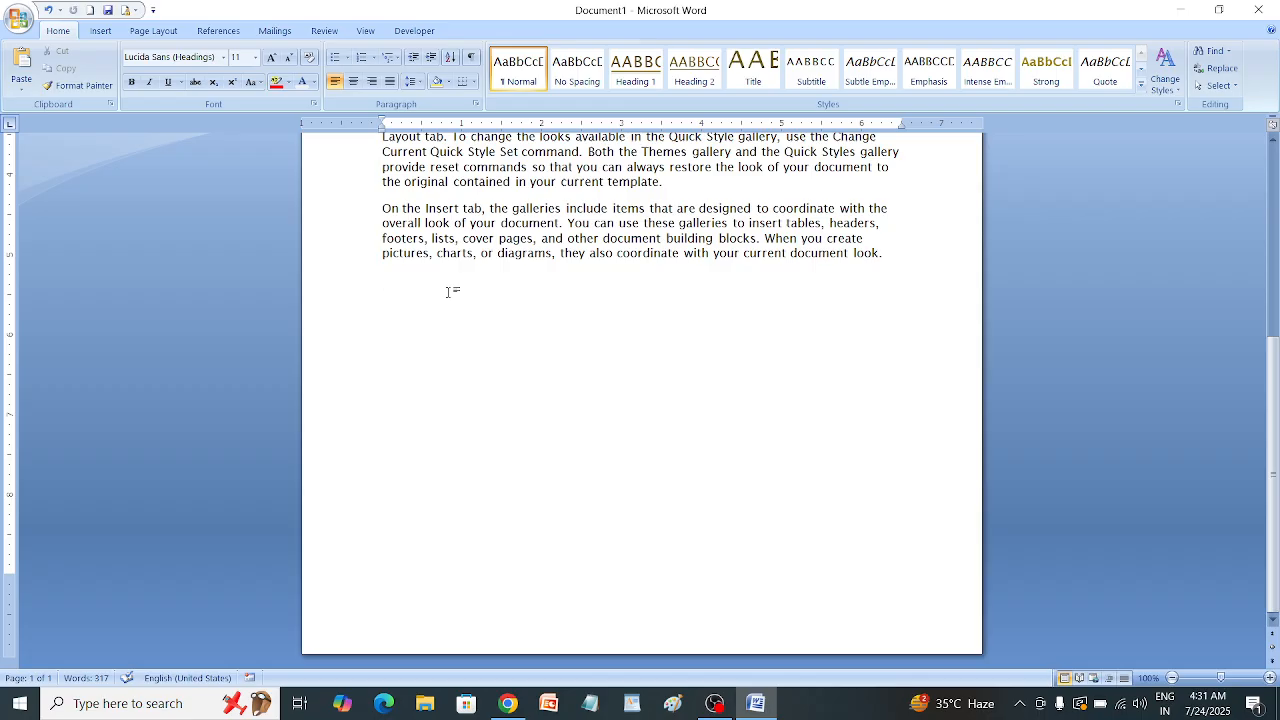
key(ctrl+v)
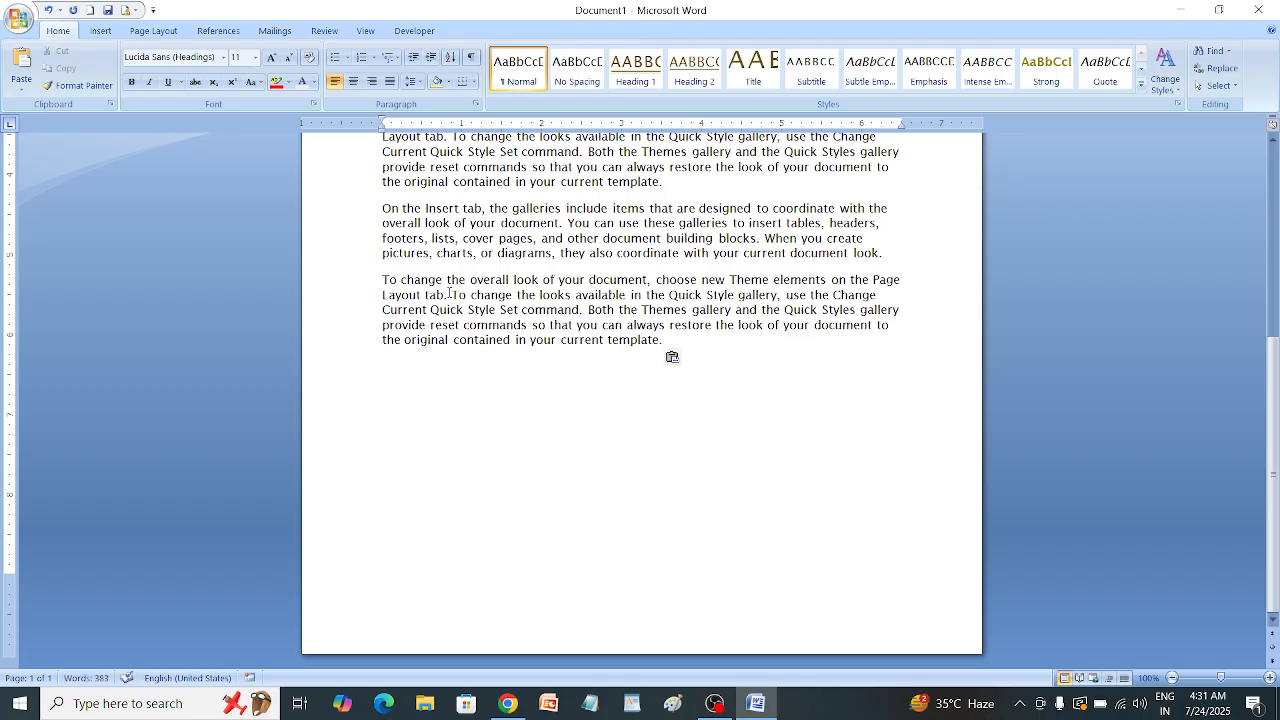
Step: Undo the earlier cut, copy and paste operations back to the three original paragraphs
scroll(478, 290, up, 8)
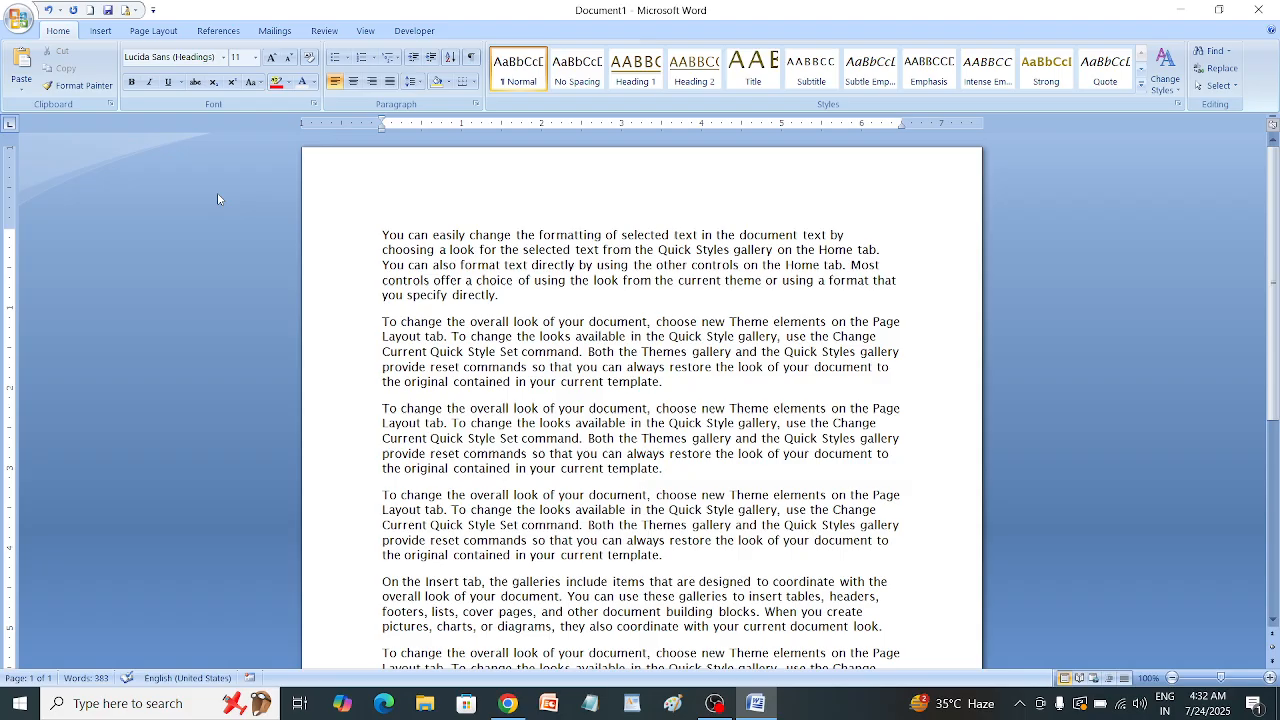
key(ctrl+z)
key(ctrl+z)
key(ctrl+z)
key(ctrl+z)
key(ctrl+z)
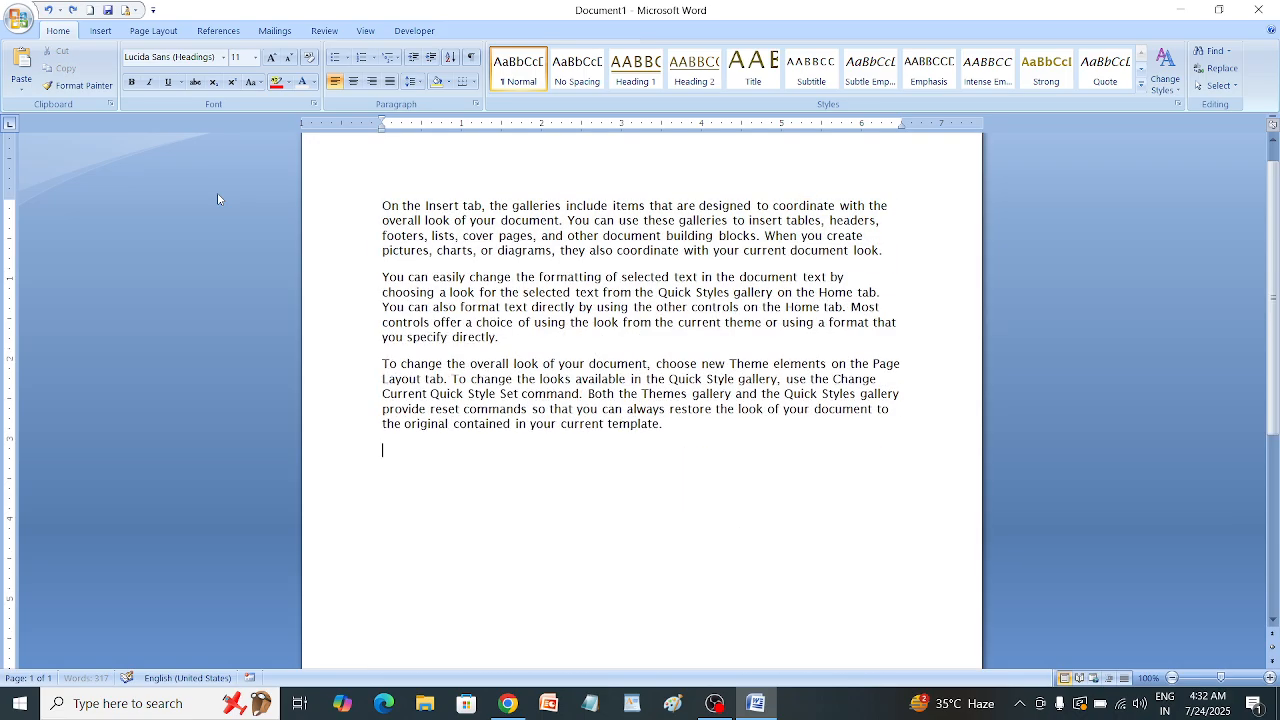
key(ctrl+y)
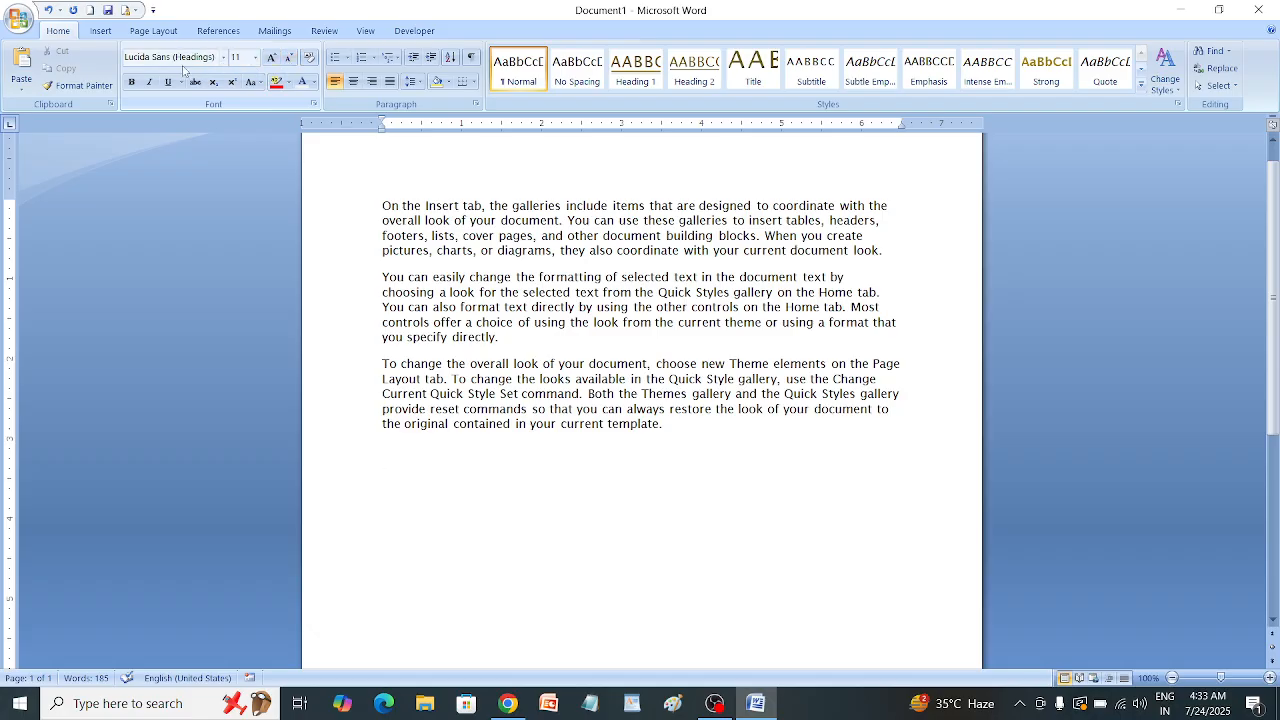
Step: Apply the Microsoft New Tai Lue font to the third paragraph, starting "To change the overall look"
drag(668, 426, 368, 362)
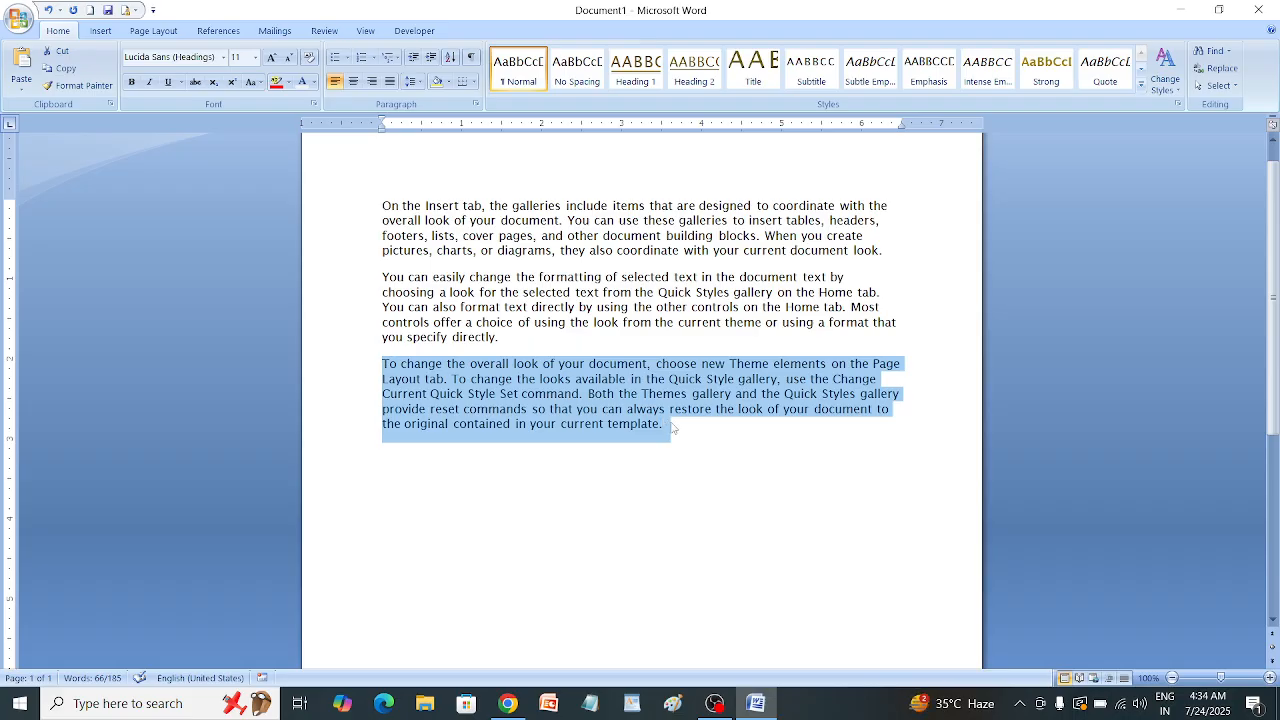
click(715, 450)
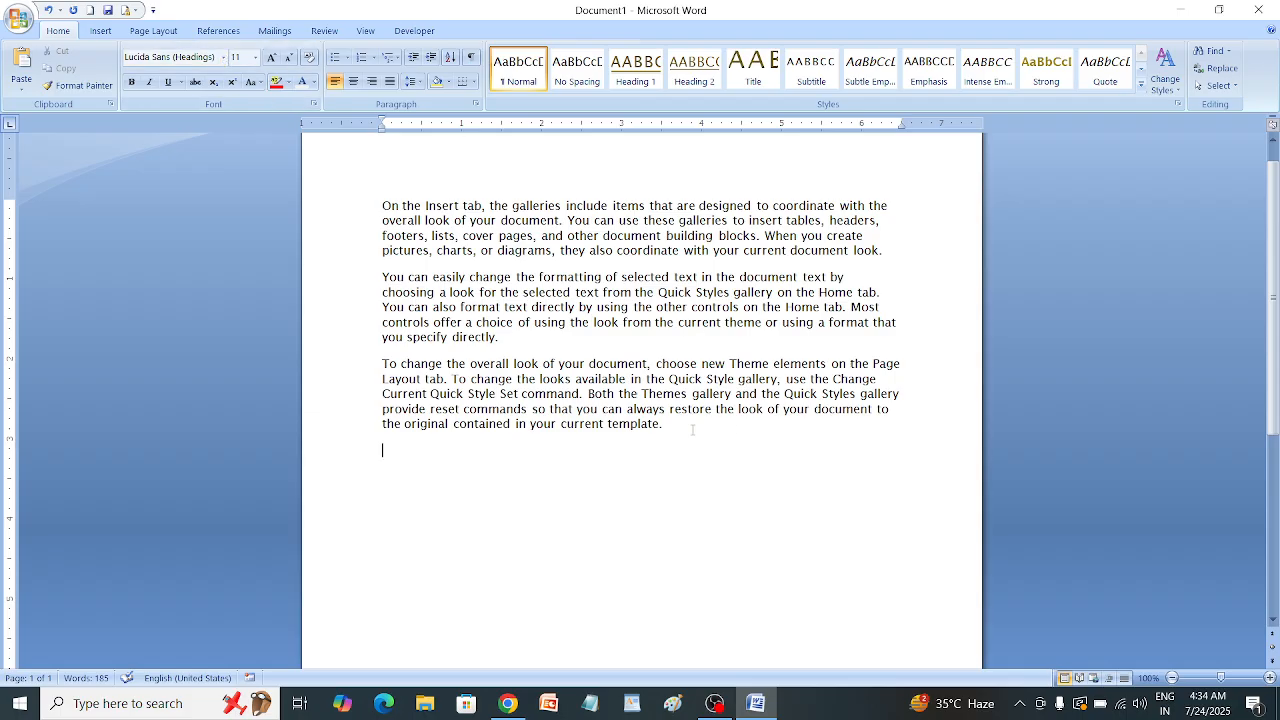
drag(664, 426, 354, 362)
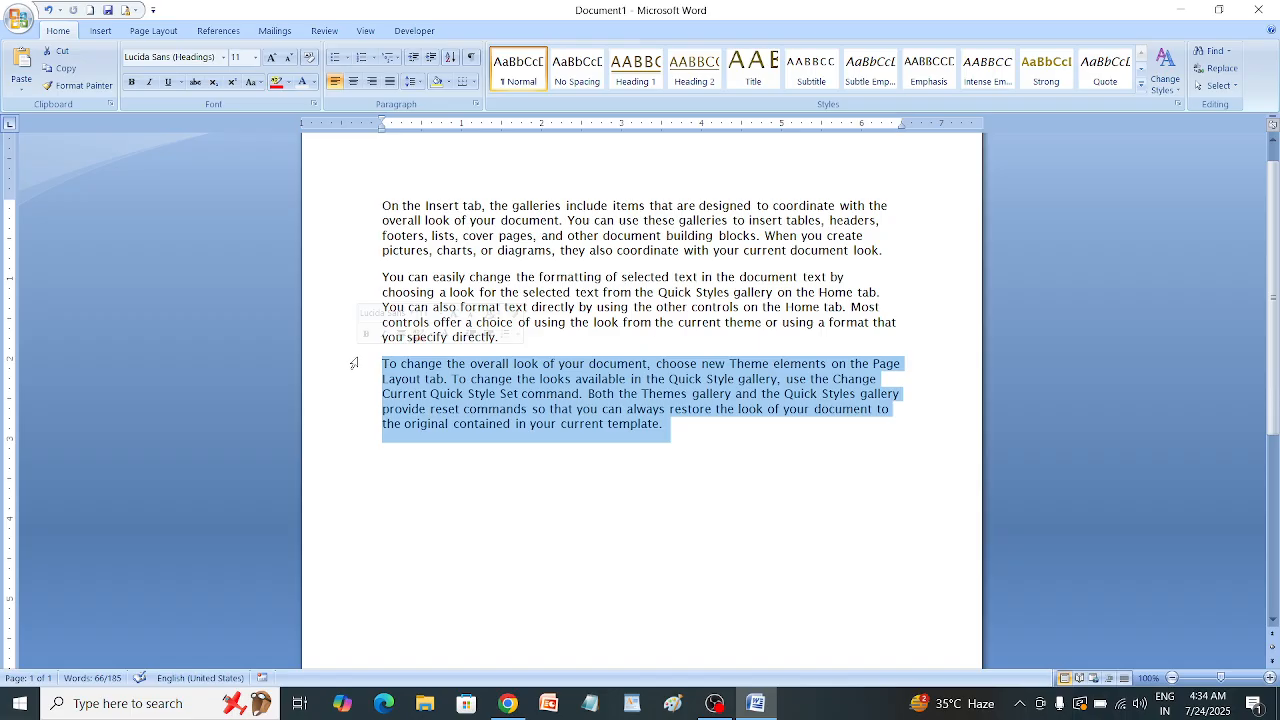
click(668, 423)
drag(668, 423, 343, 367)
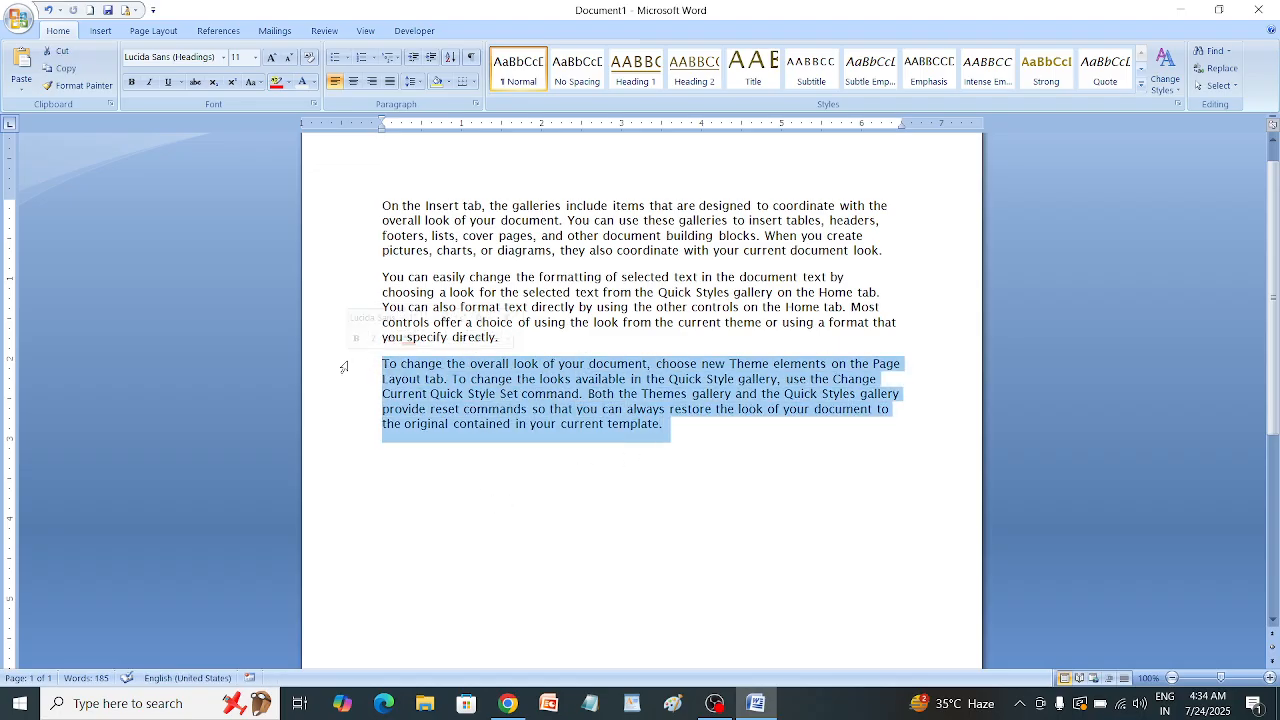
click(224, 58)
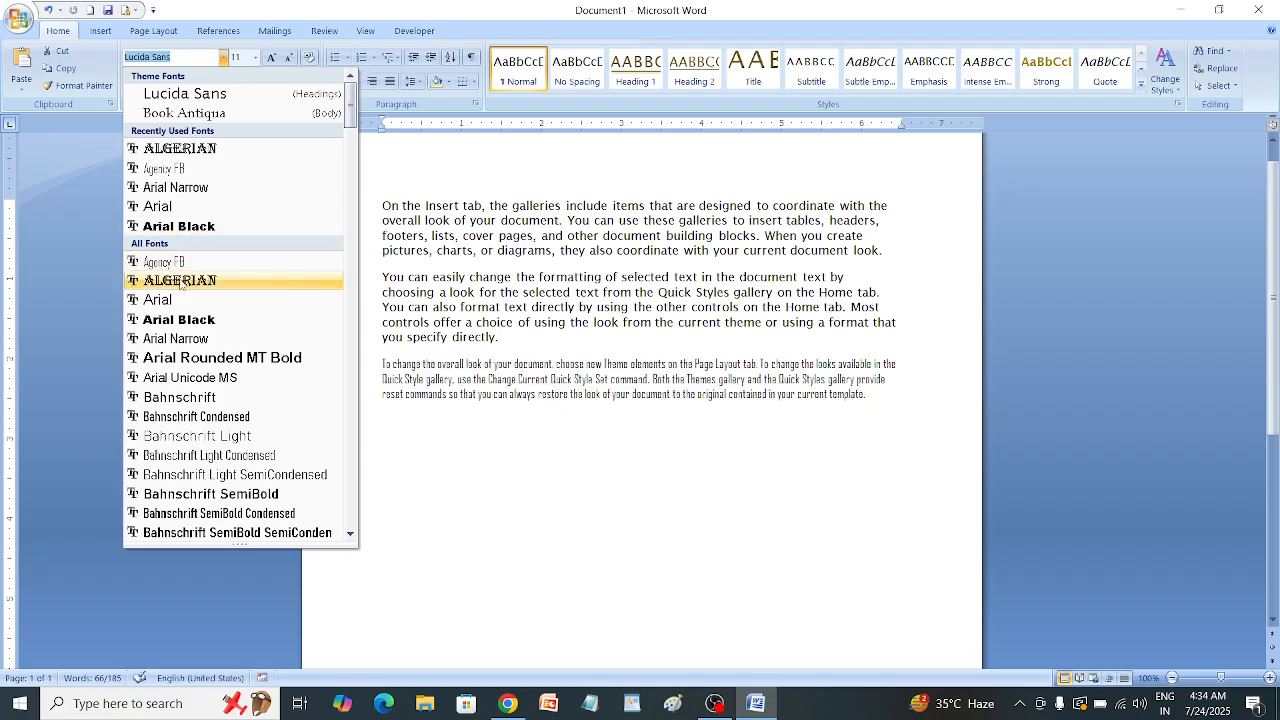
scroll(200, 365, down, 15)
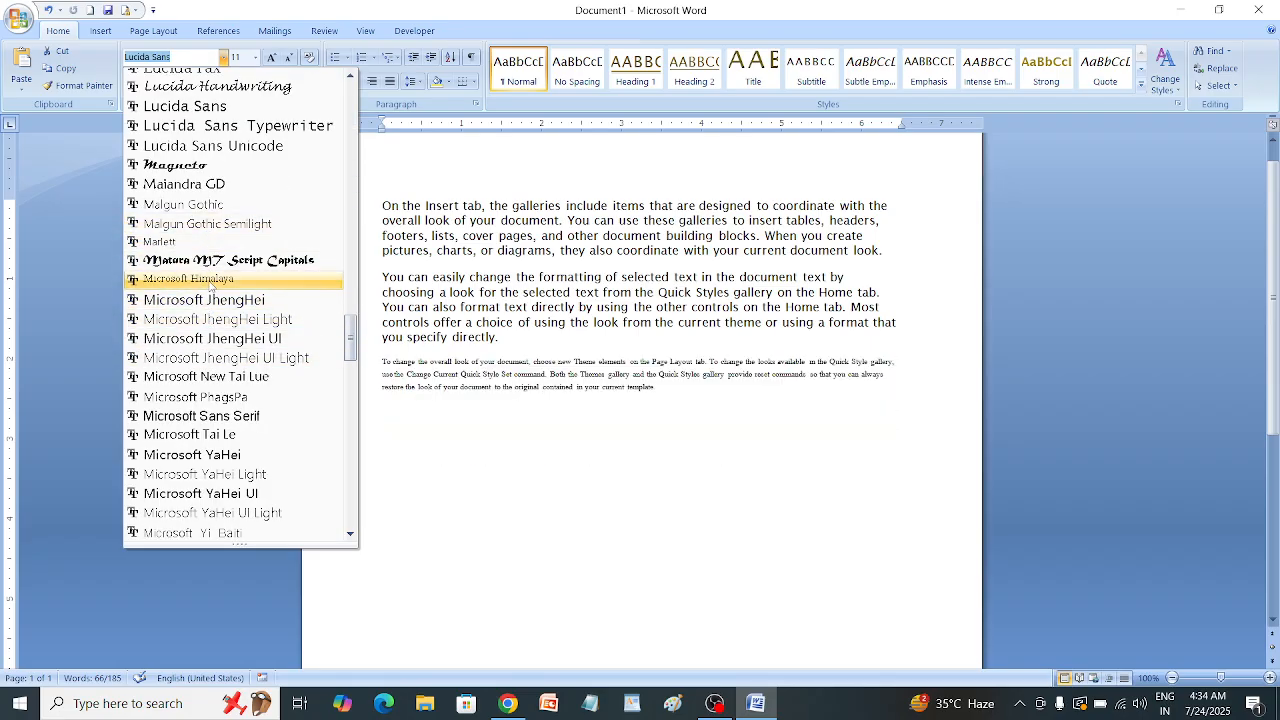
click(216, 377)
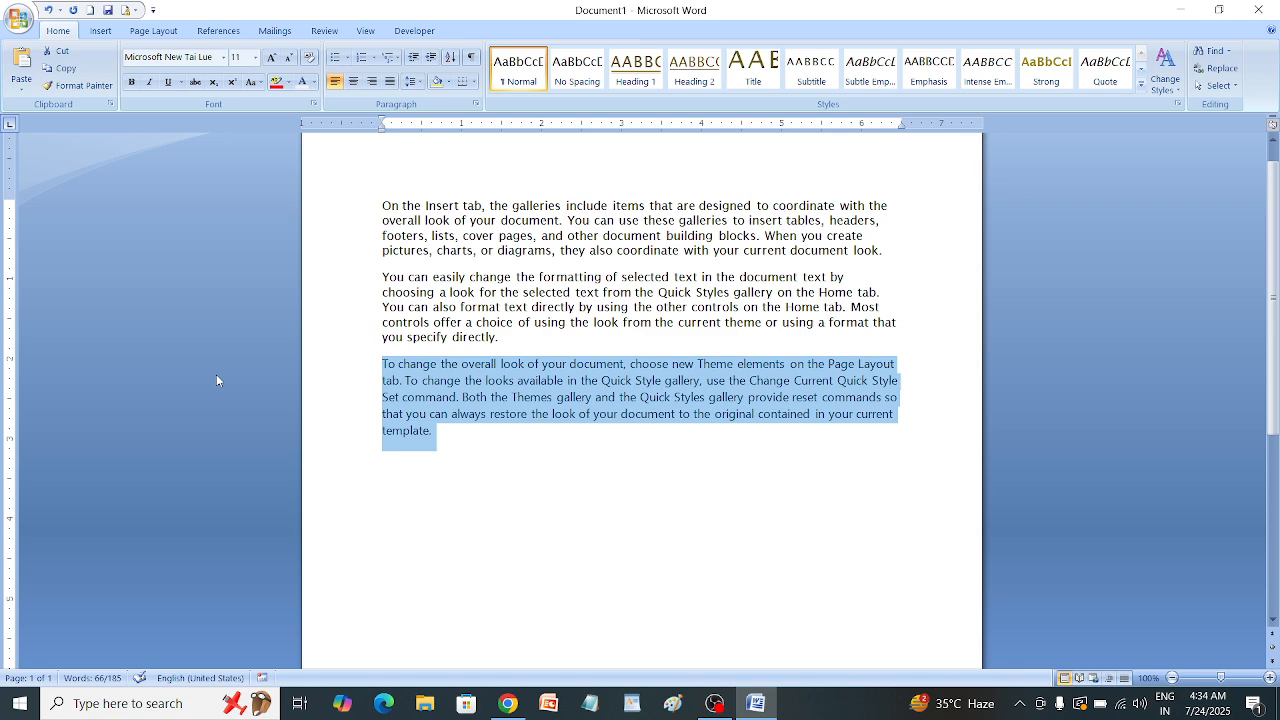
Step: Set the third paragraph's font size to 24, then shrink it step by step to 4
click(255, 60)
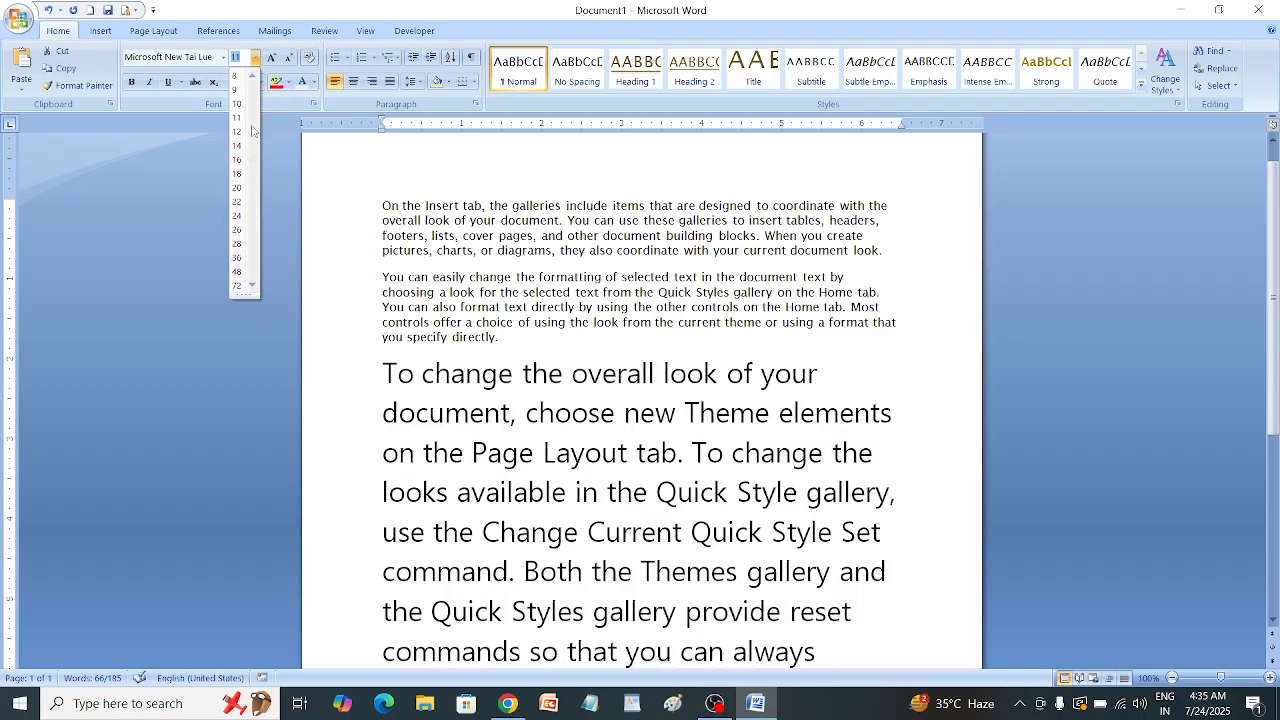
click(237, 216)
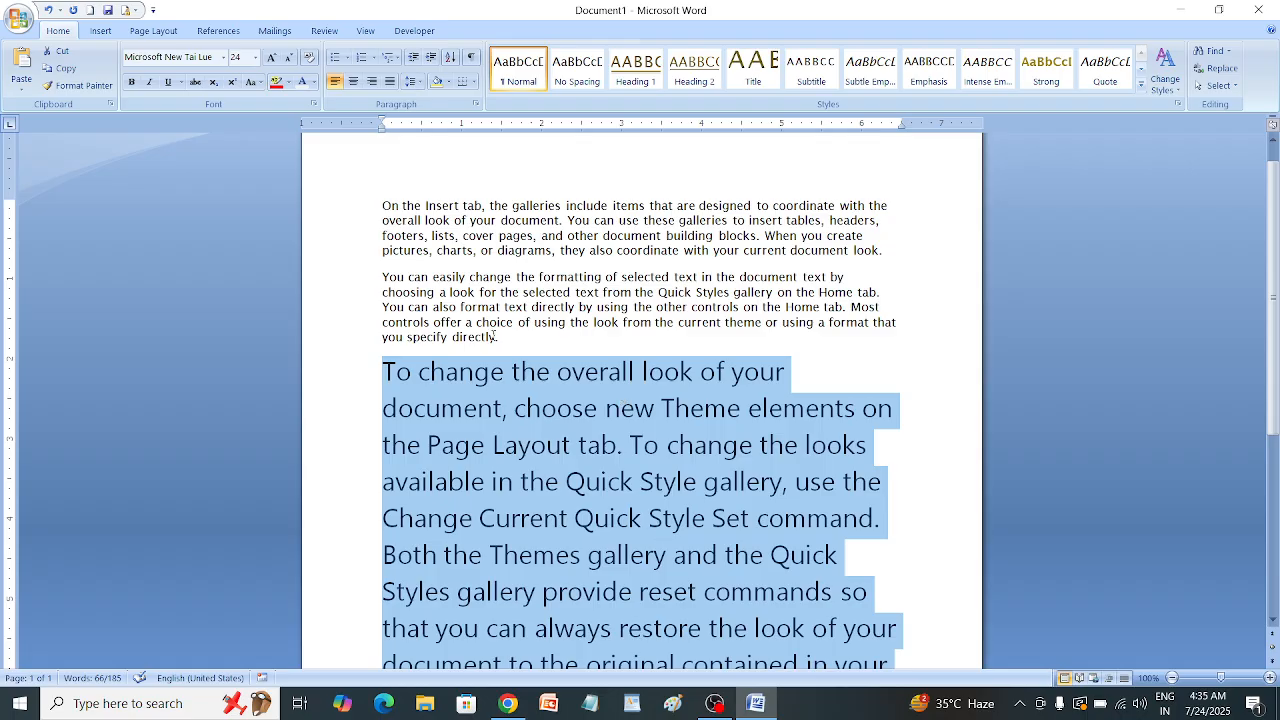
click(289, 60)
click(289, 60)
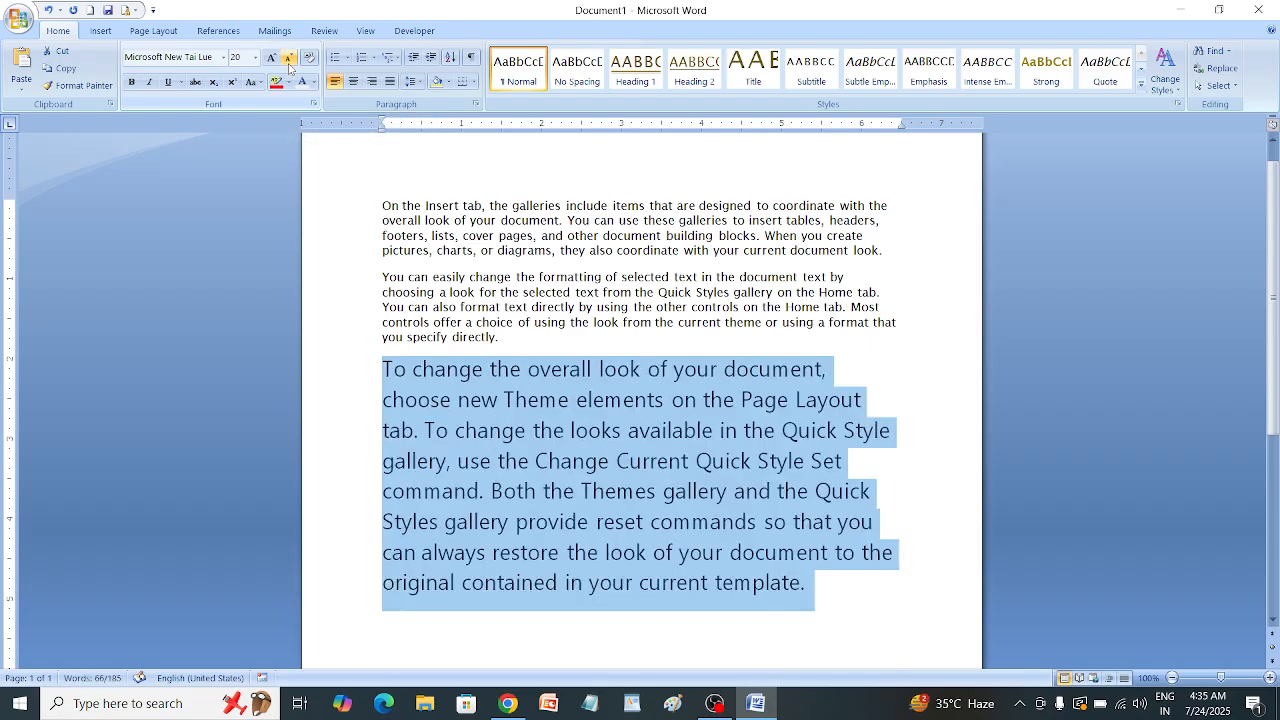
click(289, 60)
click(289, 60)
click(289, 64)
click(289, 64)
click(289, 64)
click(289, 64)
click(289, 62)
click(289, 62)
click(289, 62)
click(289, 62)
click(289, 62)
click(289, 62)
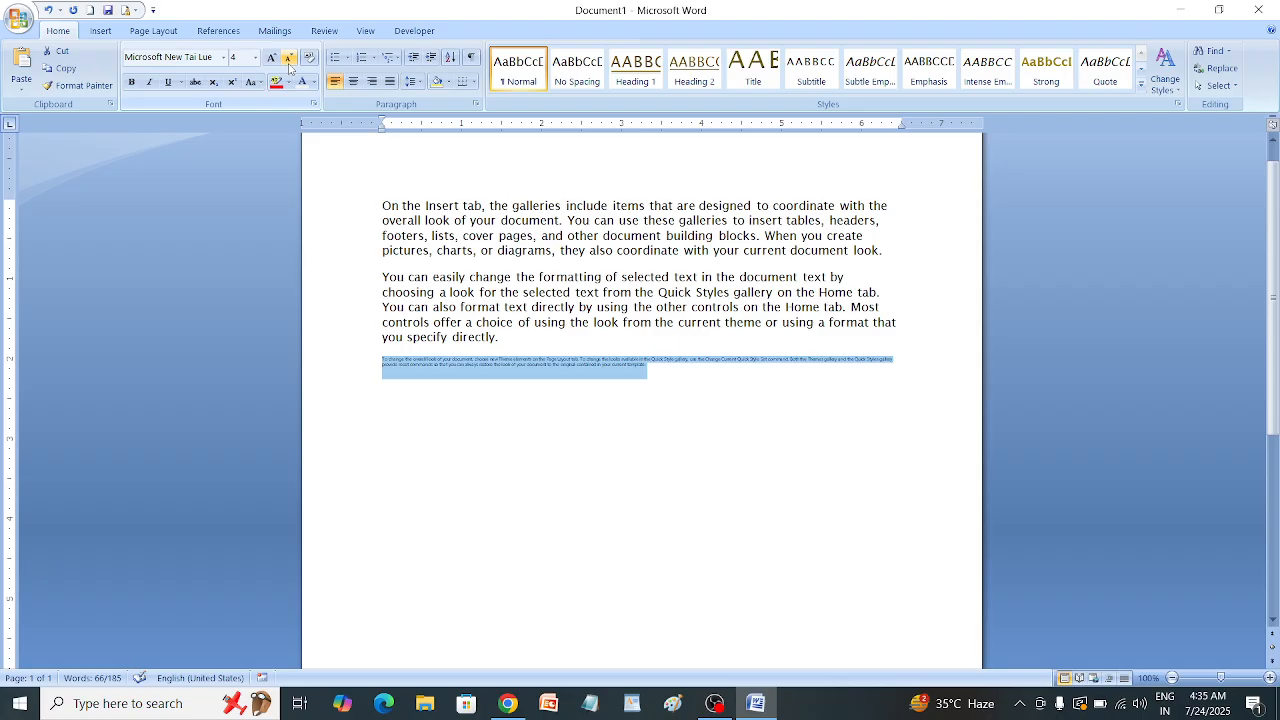
Step: Grow the third paragraph's font size step by step to 20
click(273, 60)
click(273, 60)
click(273, 60)
click(273, 60)
click(273, 60)
click(273, 60)
click(273, 60)
click(273, 60)
click(273, 60)
click(273, 60)
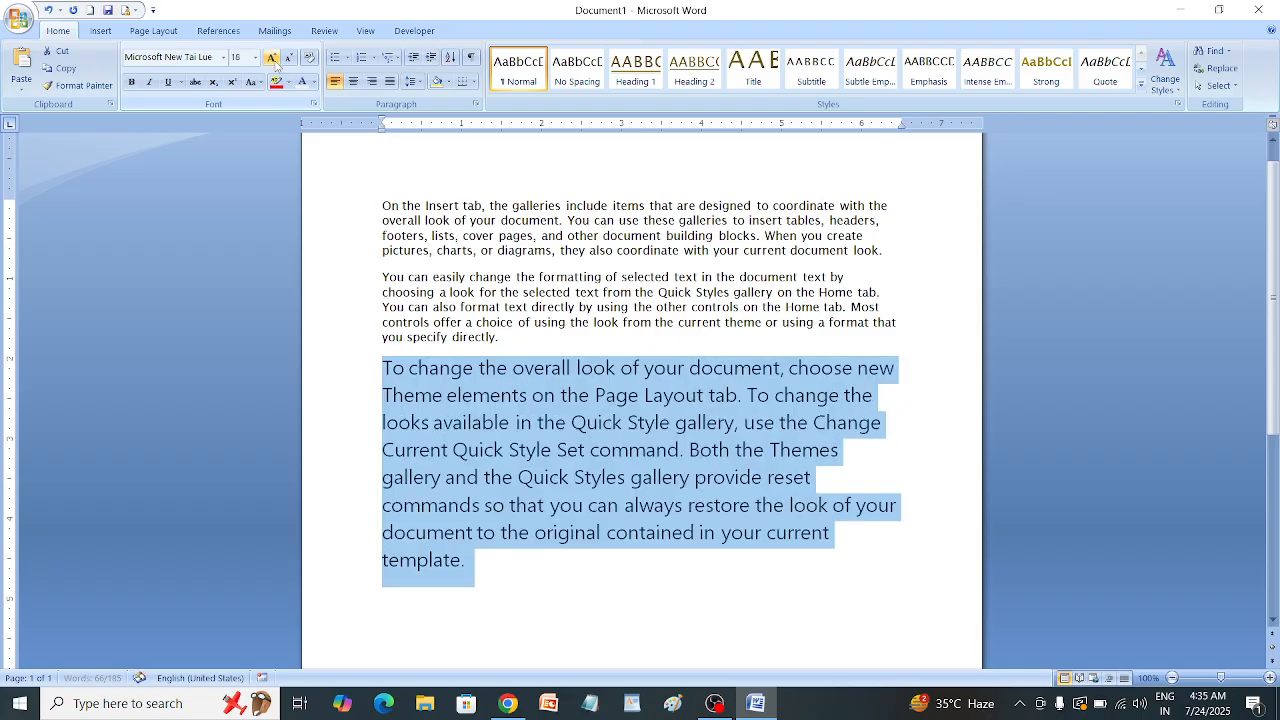
click(273, 60)
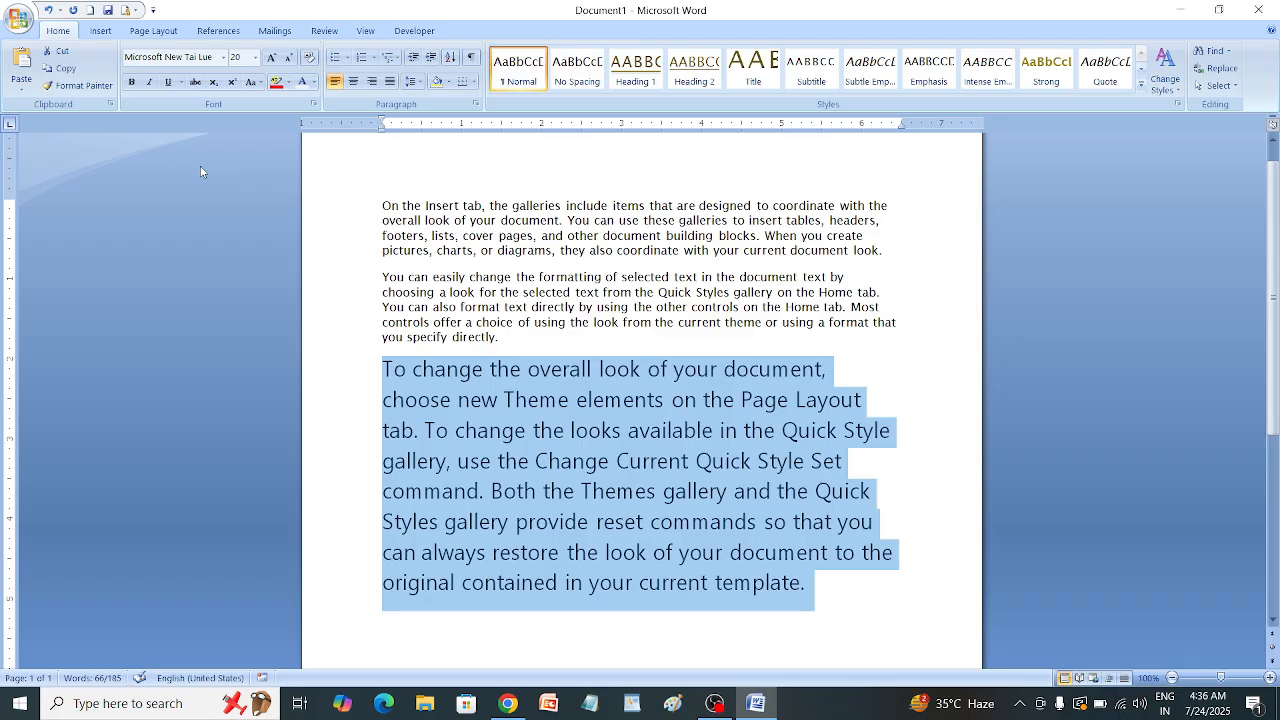
click(181, 83)
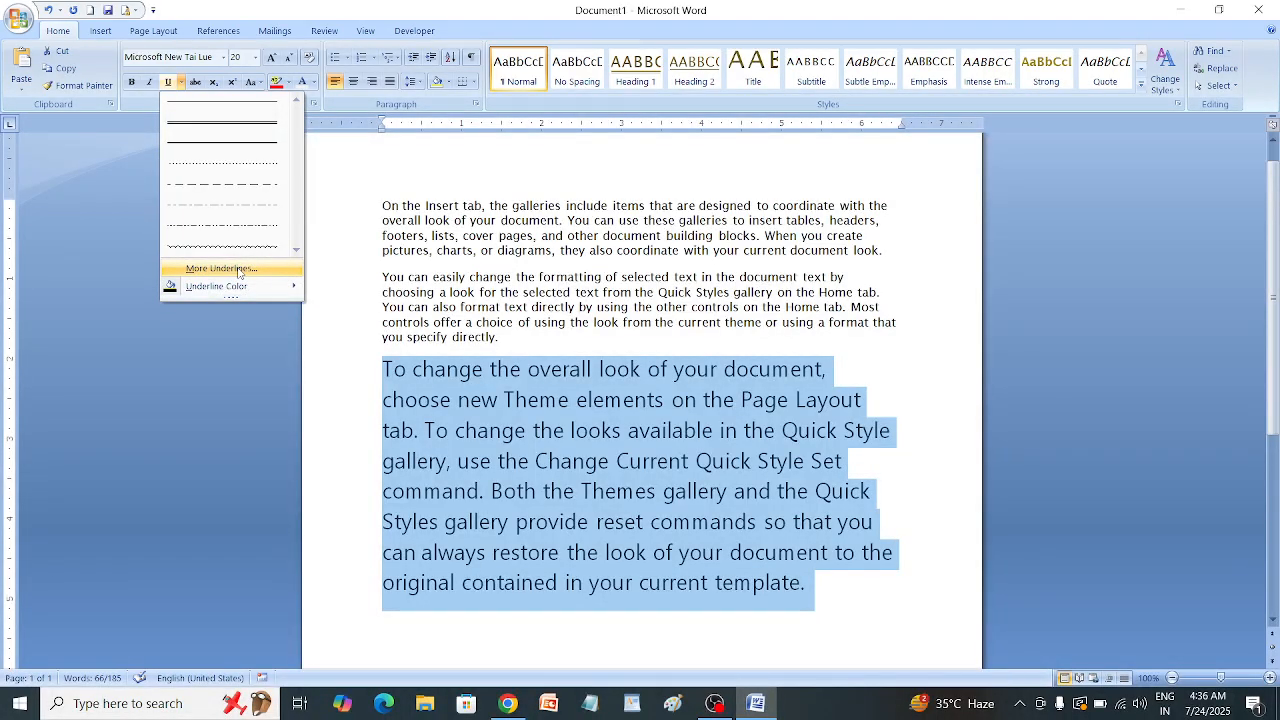
click(221, 268)
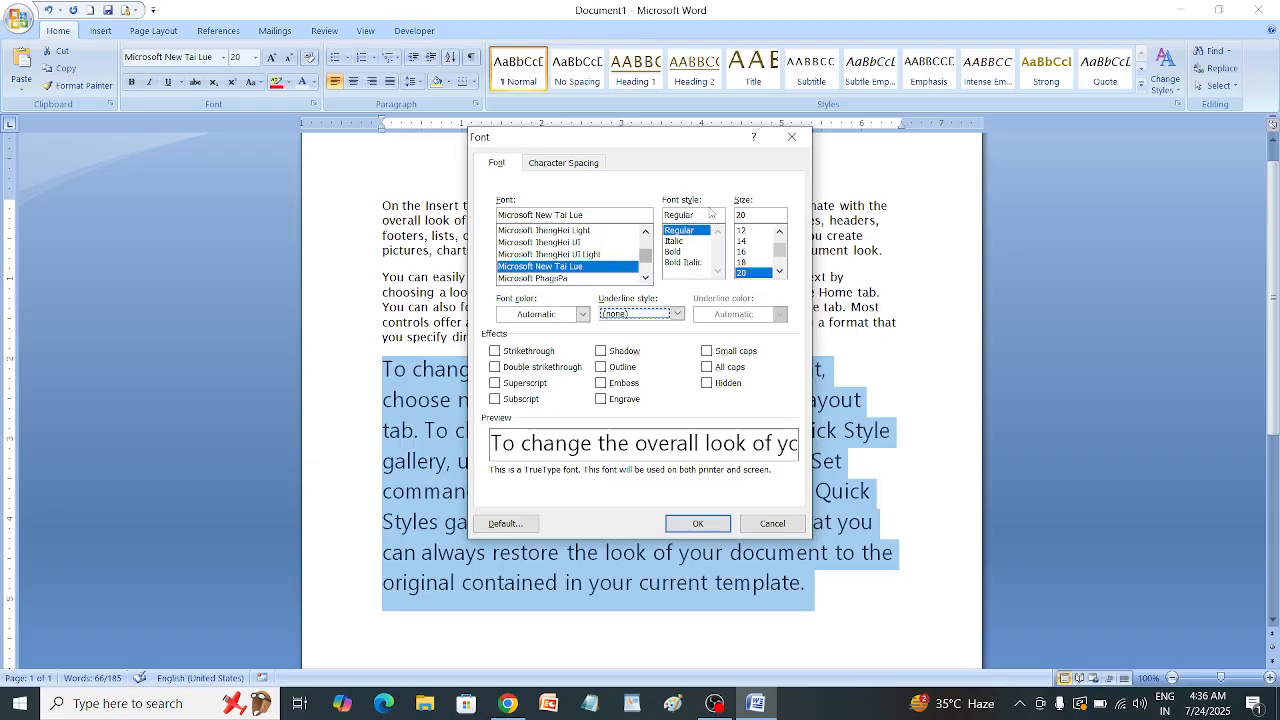
click(792, 138)
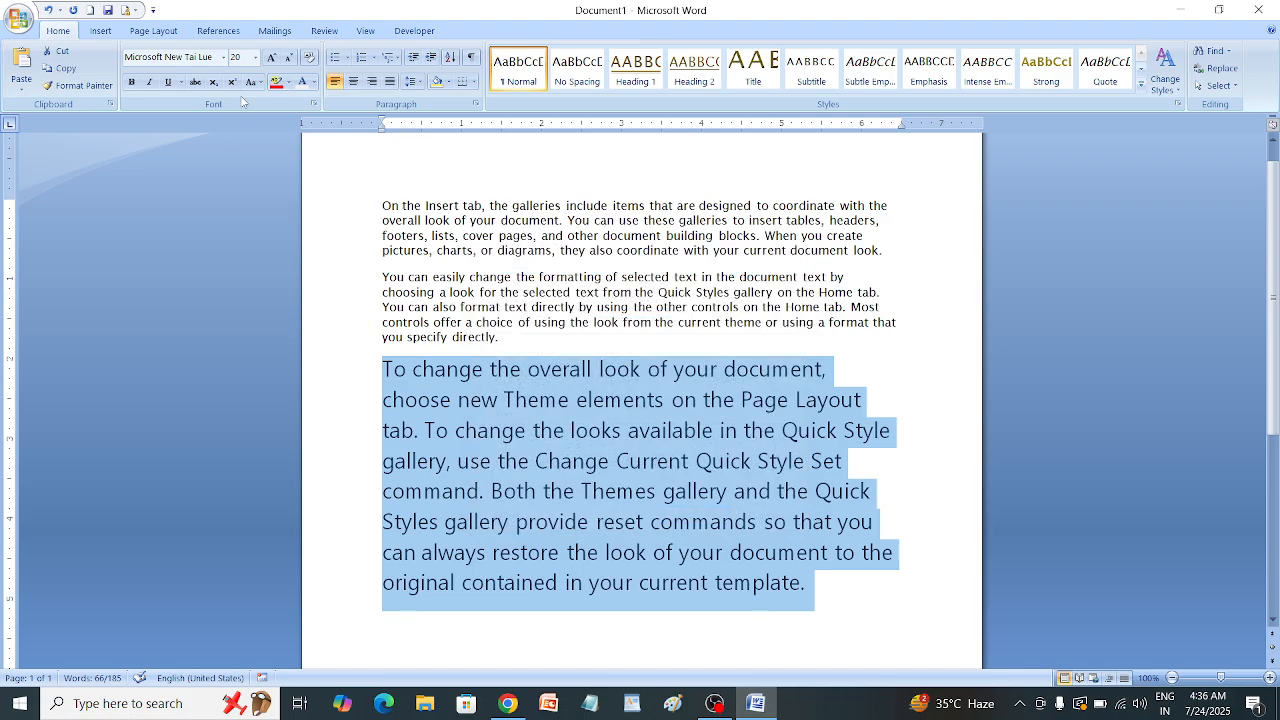
click(181, 84)
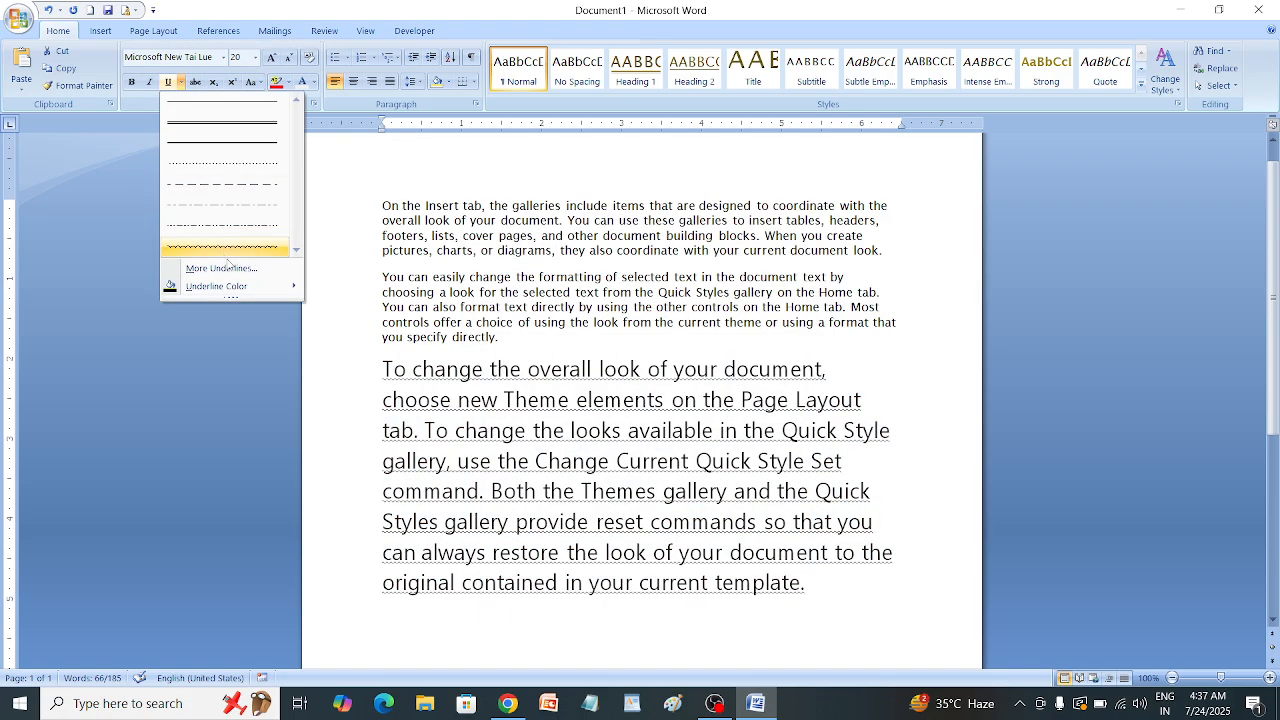
mouse_move(244, 290)
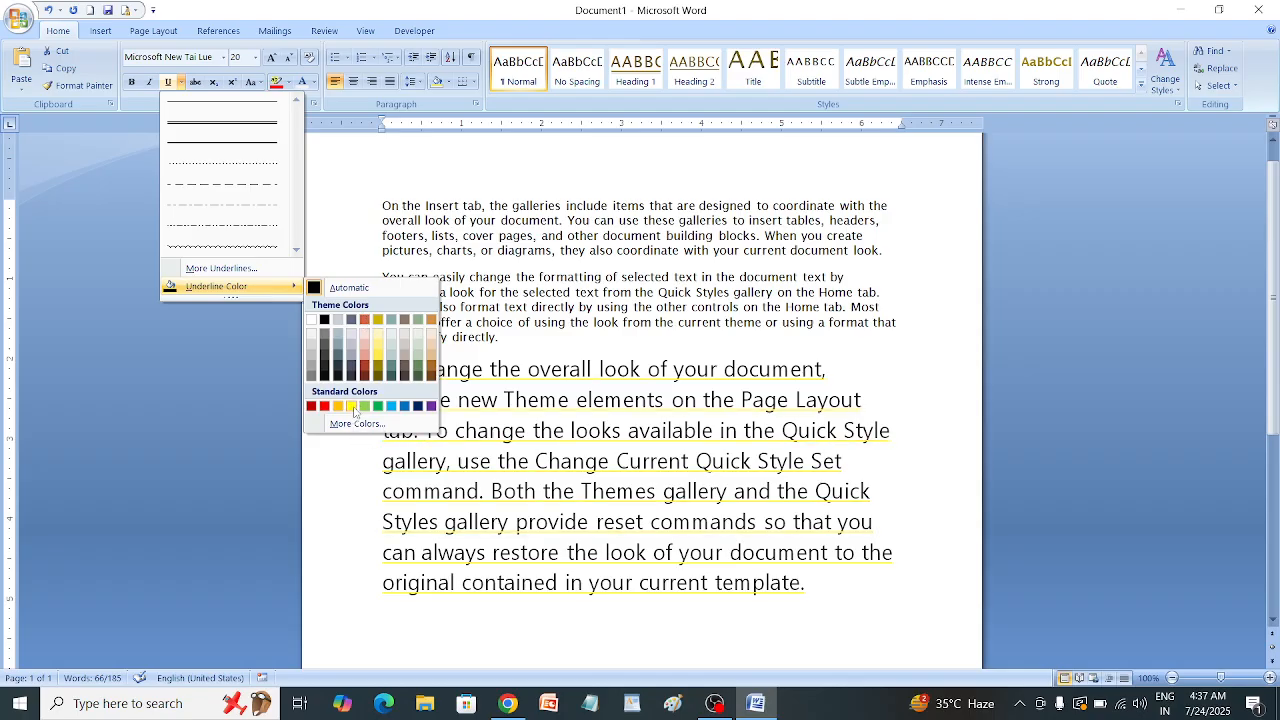
click(516, 287)
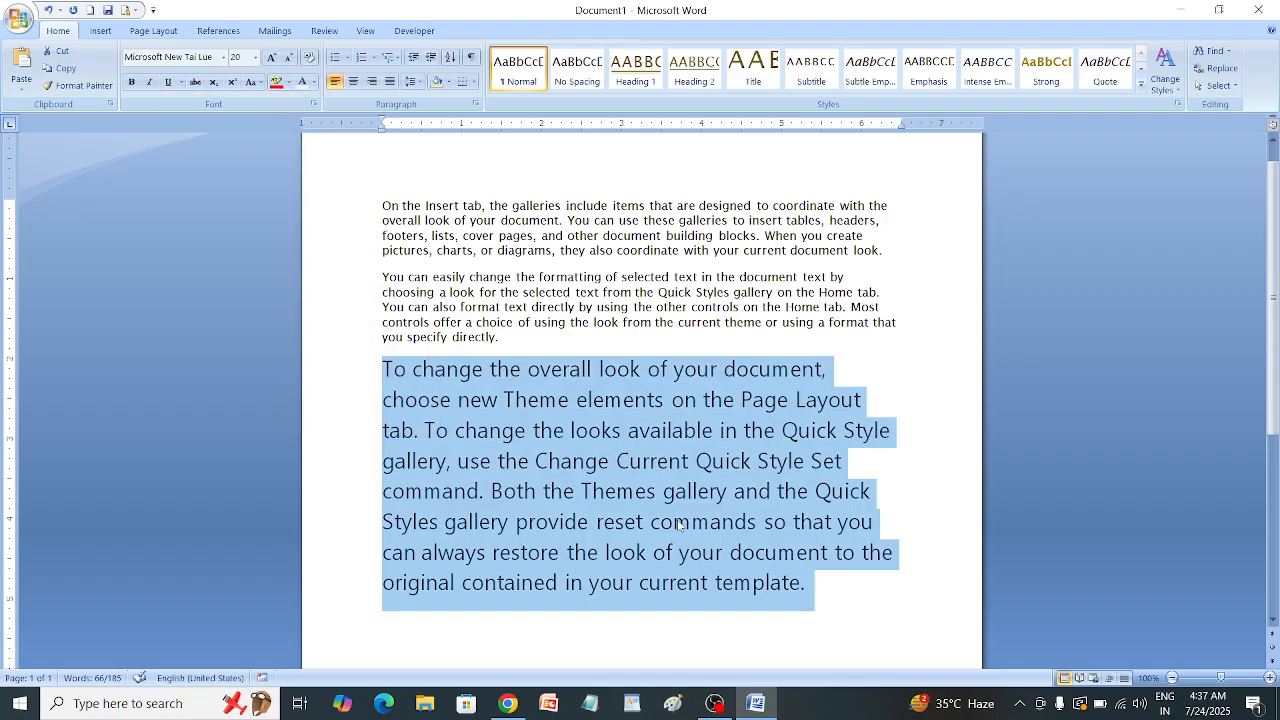
Step: Apply bold, italic and a single underline to the third paragraph
click(132, 82)
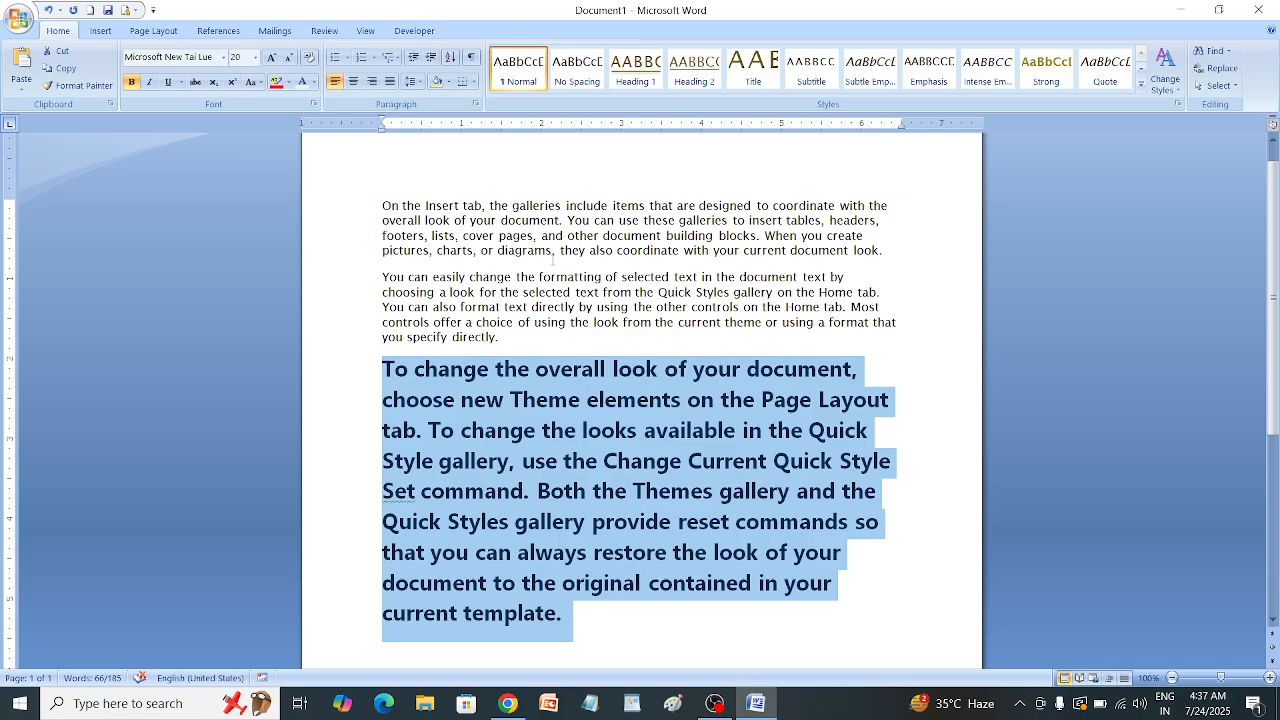
click(149, 82)
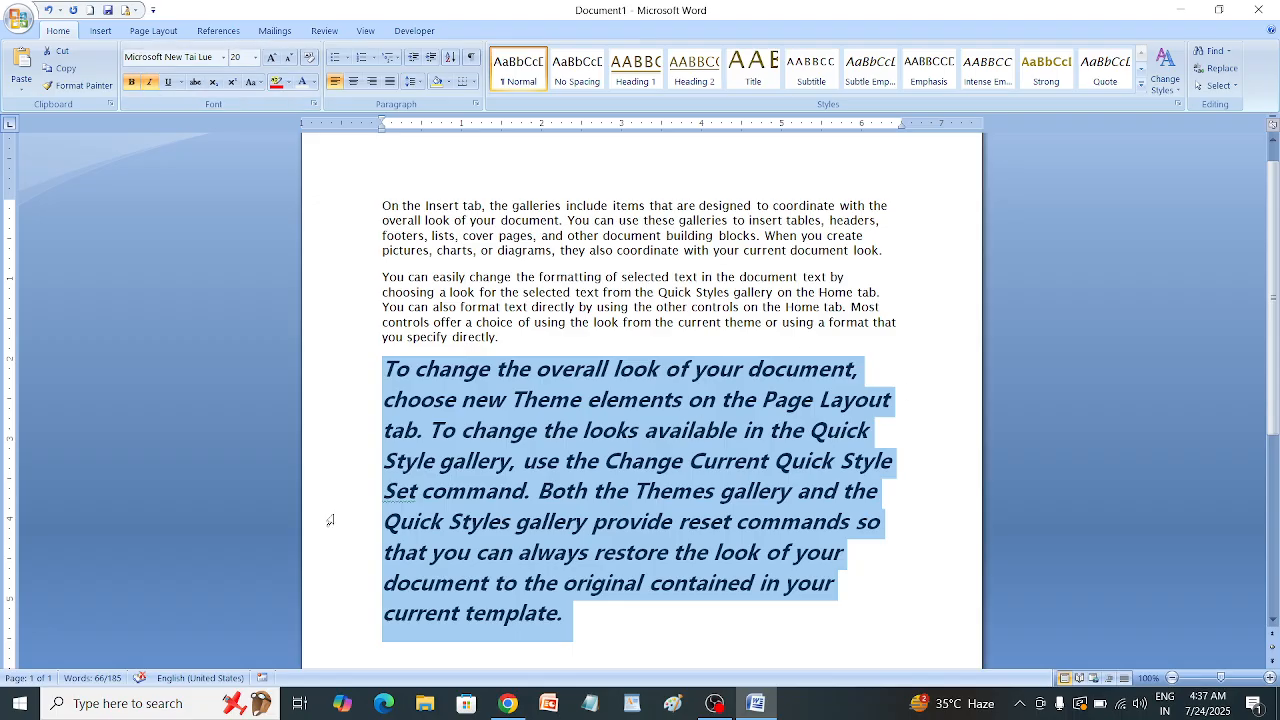
click(173, 85)
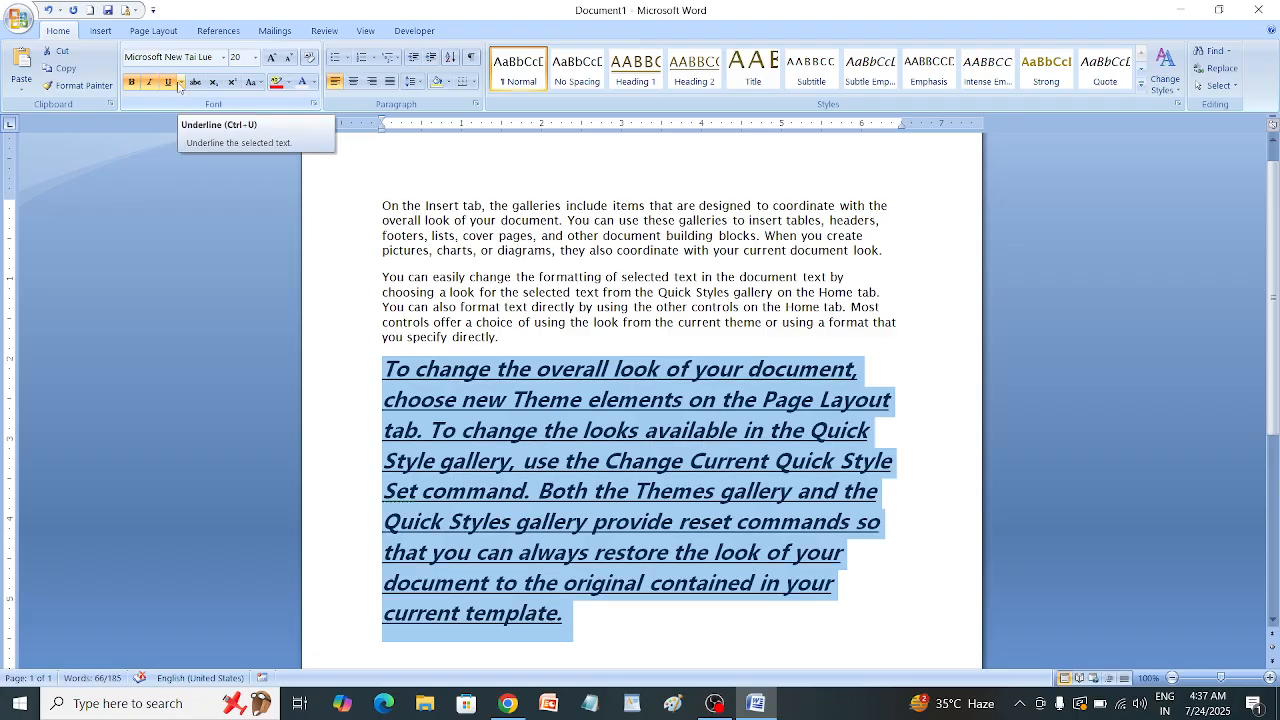
Step: Change the third paragraph's underline to the dotted style and colour it Green, Accent 5
click(180, 83)
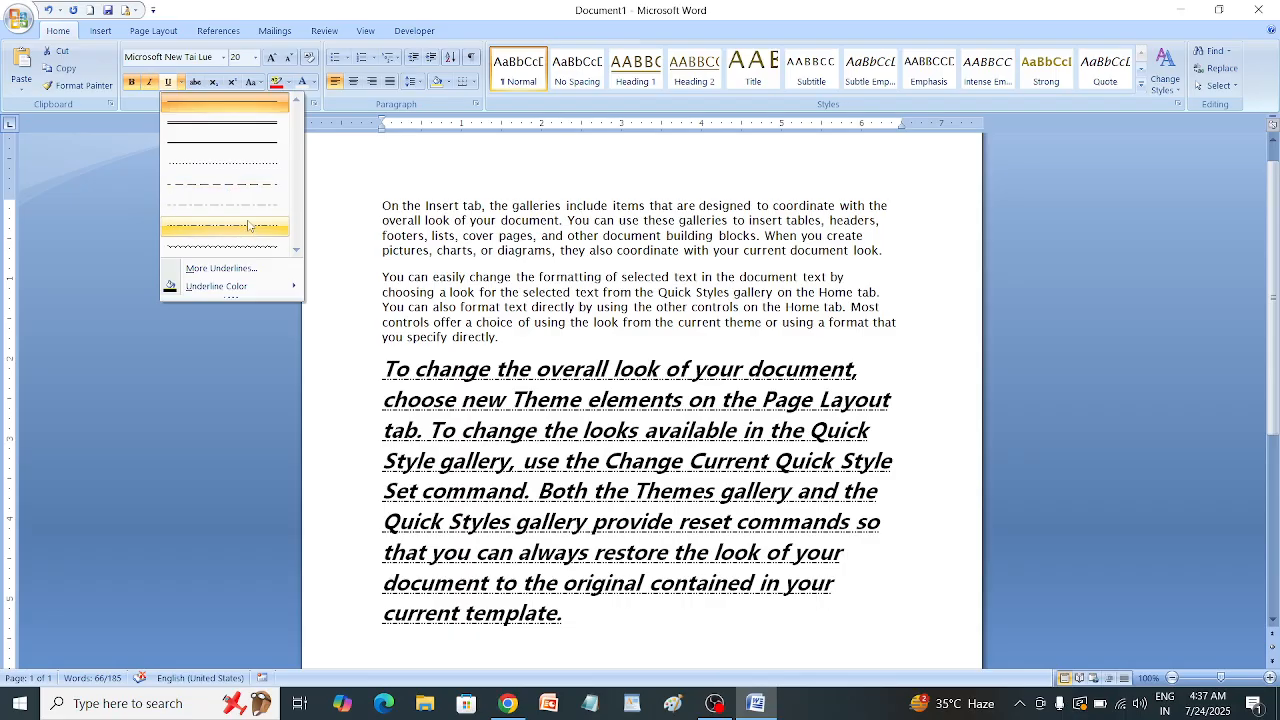
click(258, 182)
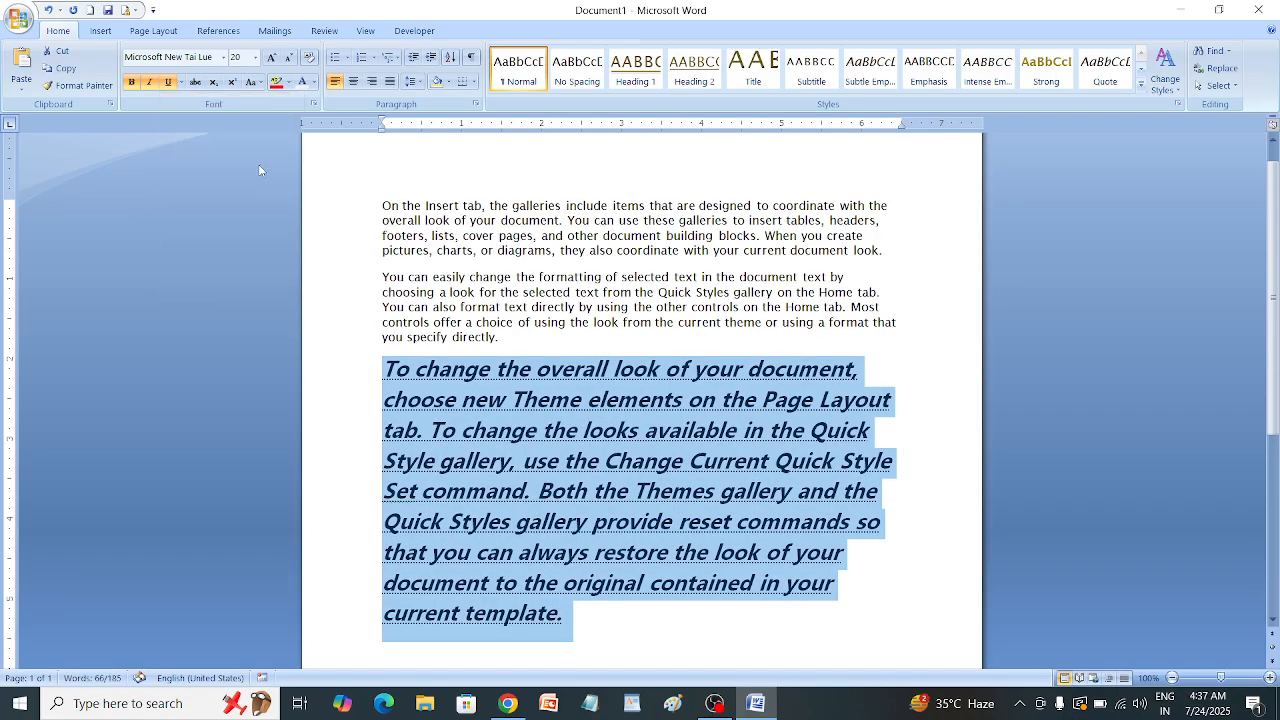
click(181, 82)
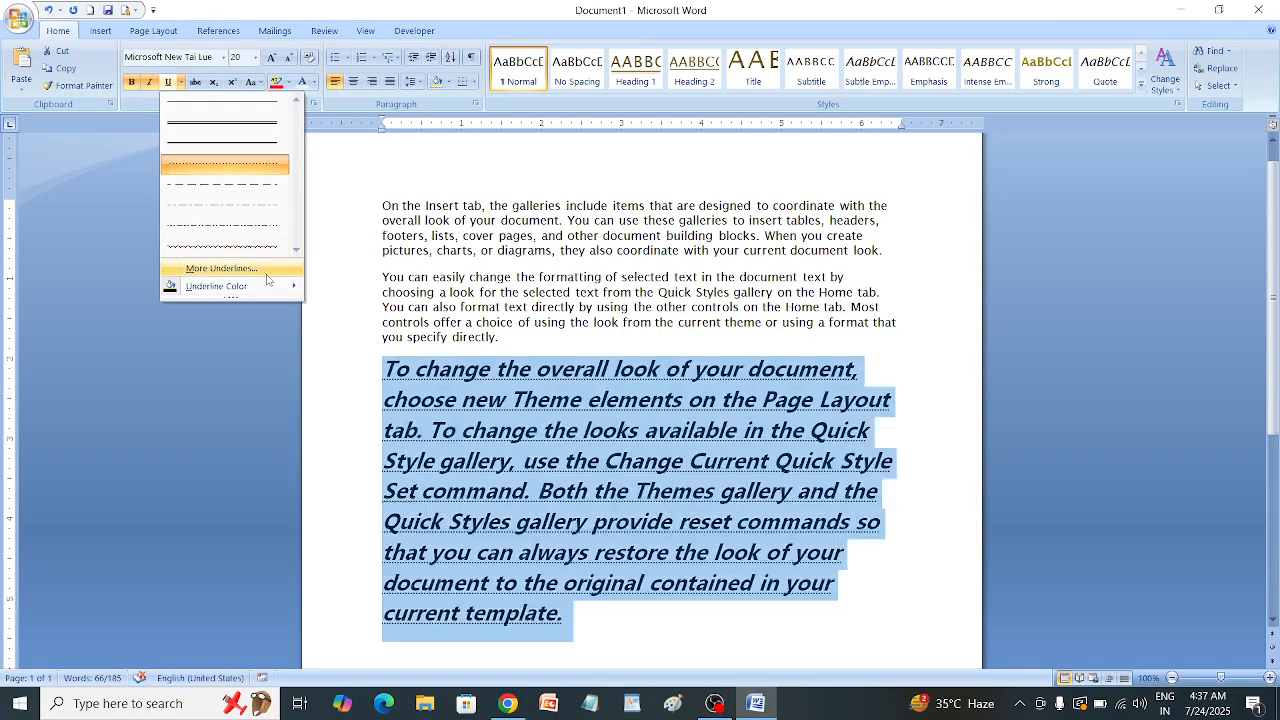
mouse_move(272, 290)
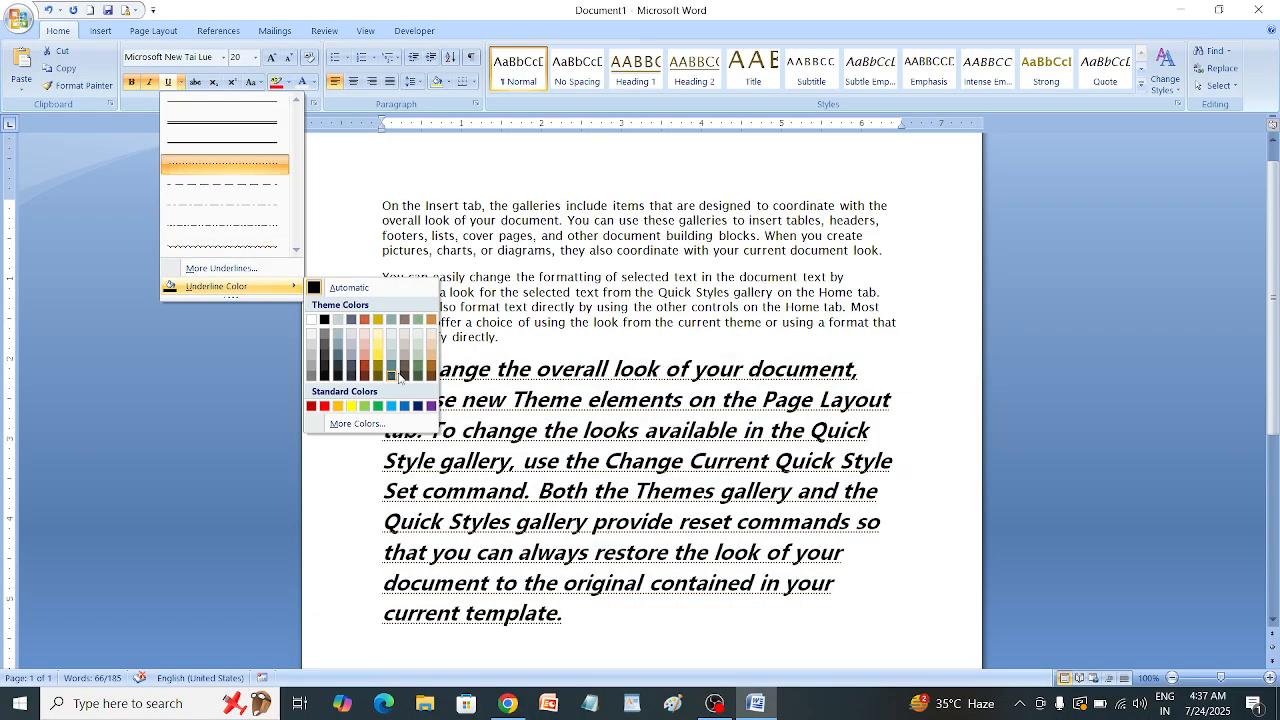
click(418, 372)
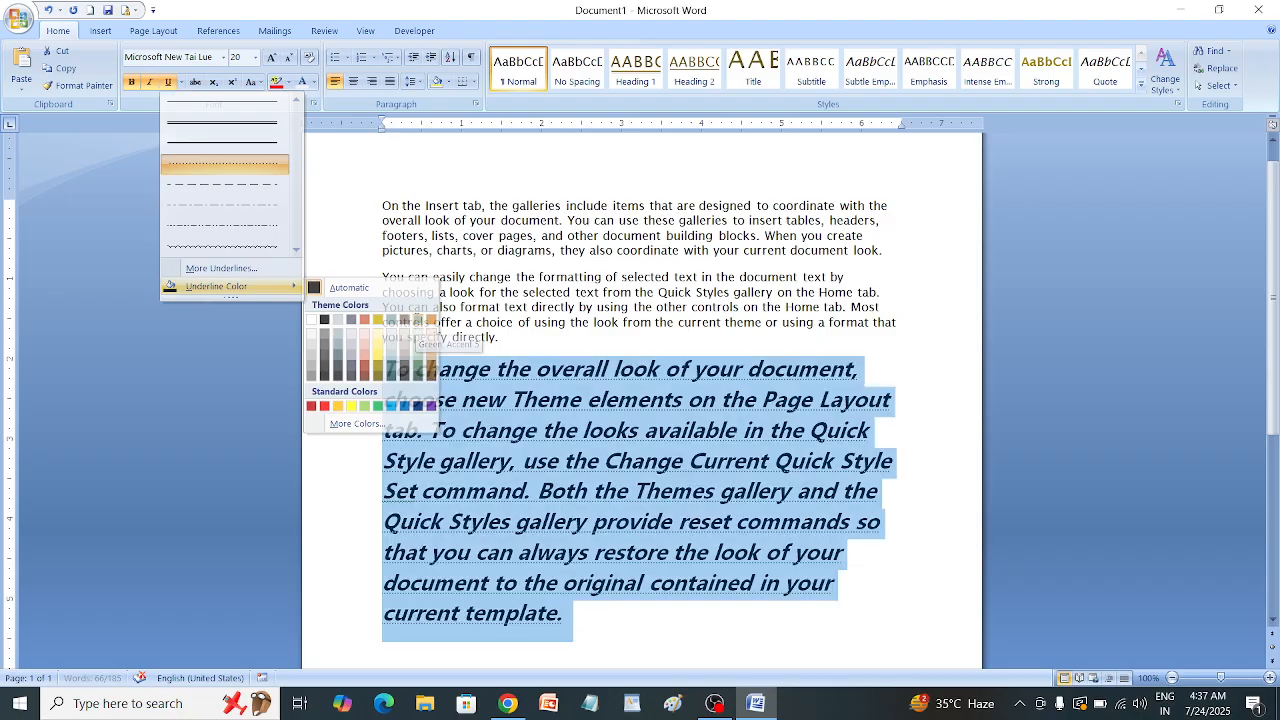
click(900, 405)
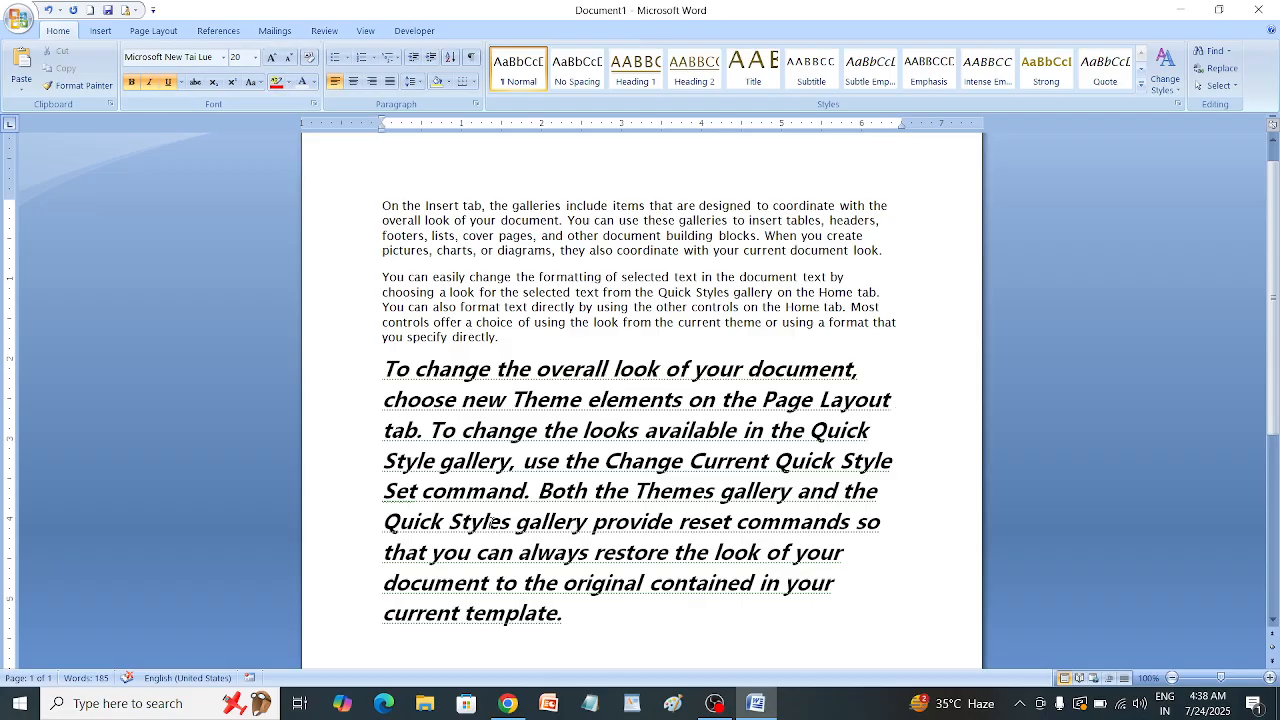
Step: Clear all formatting from the third paragraph, restoring the default font, size and style
drag(570, 613, 418, 432)
drag(417, 430, 380, 394)
drag(563, 615, 366, 345)
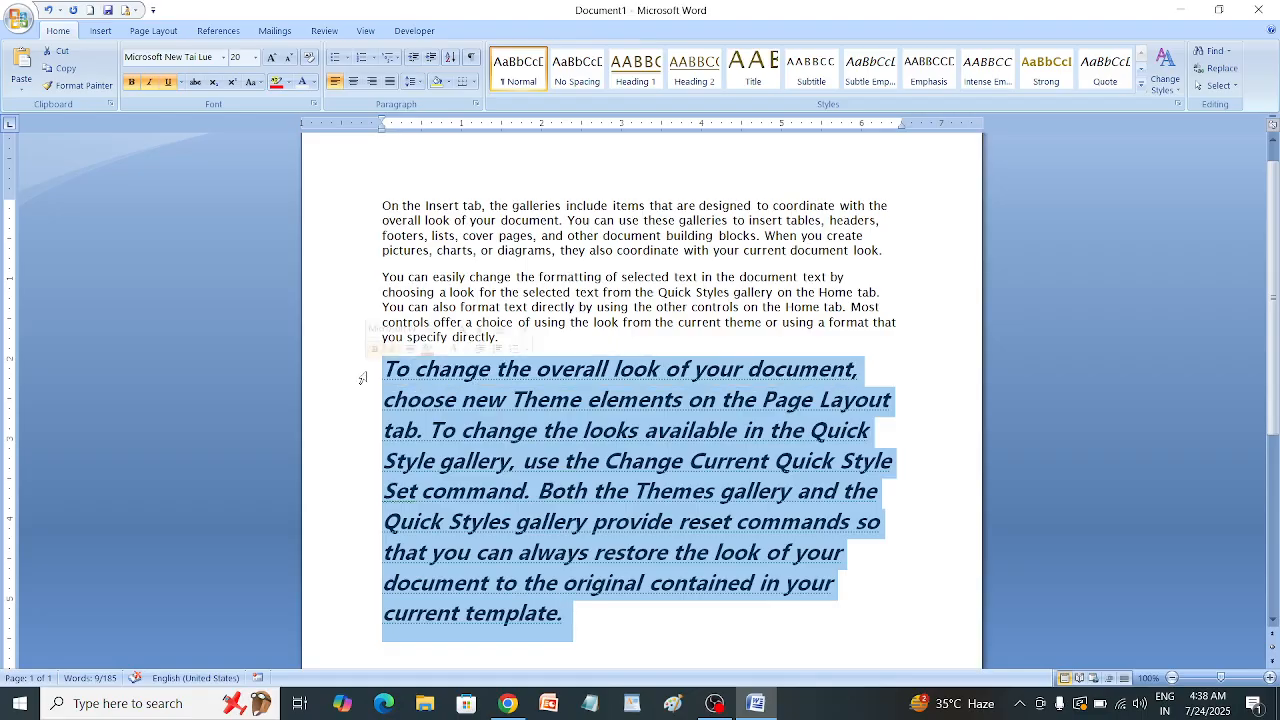
click(611, 624)
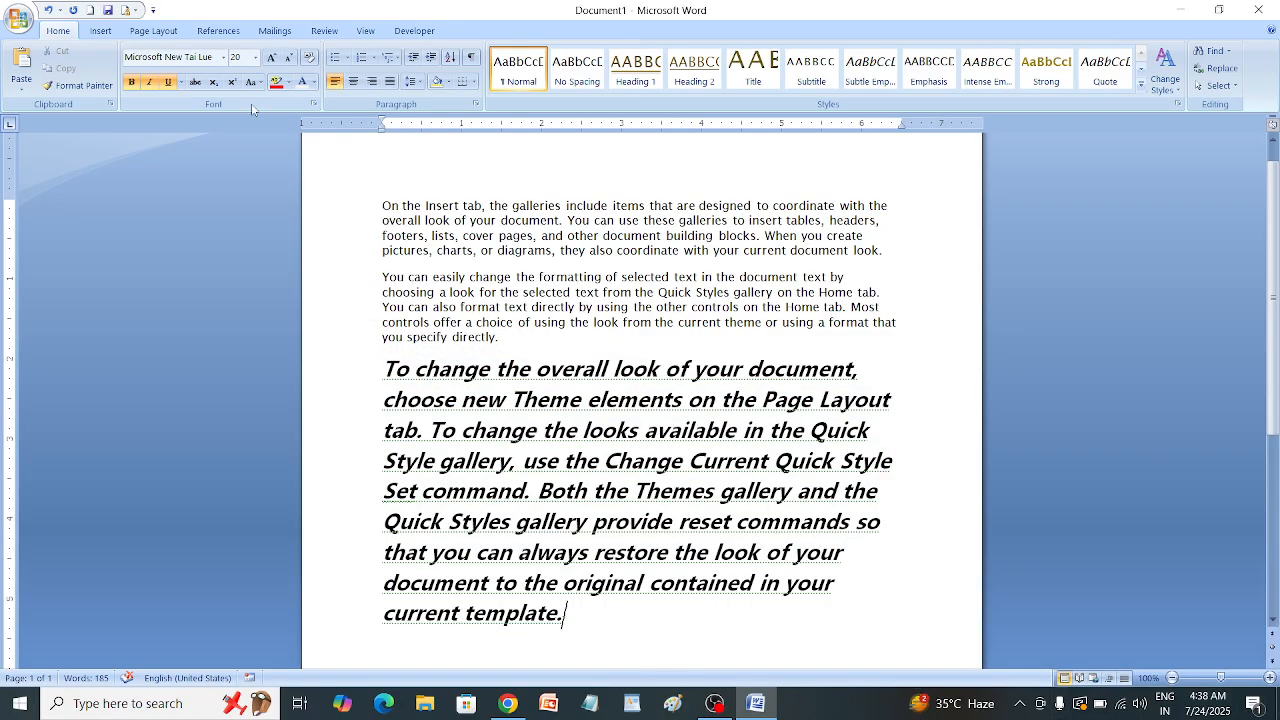
drag(383, 523, 598, 645)
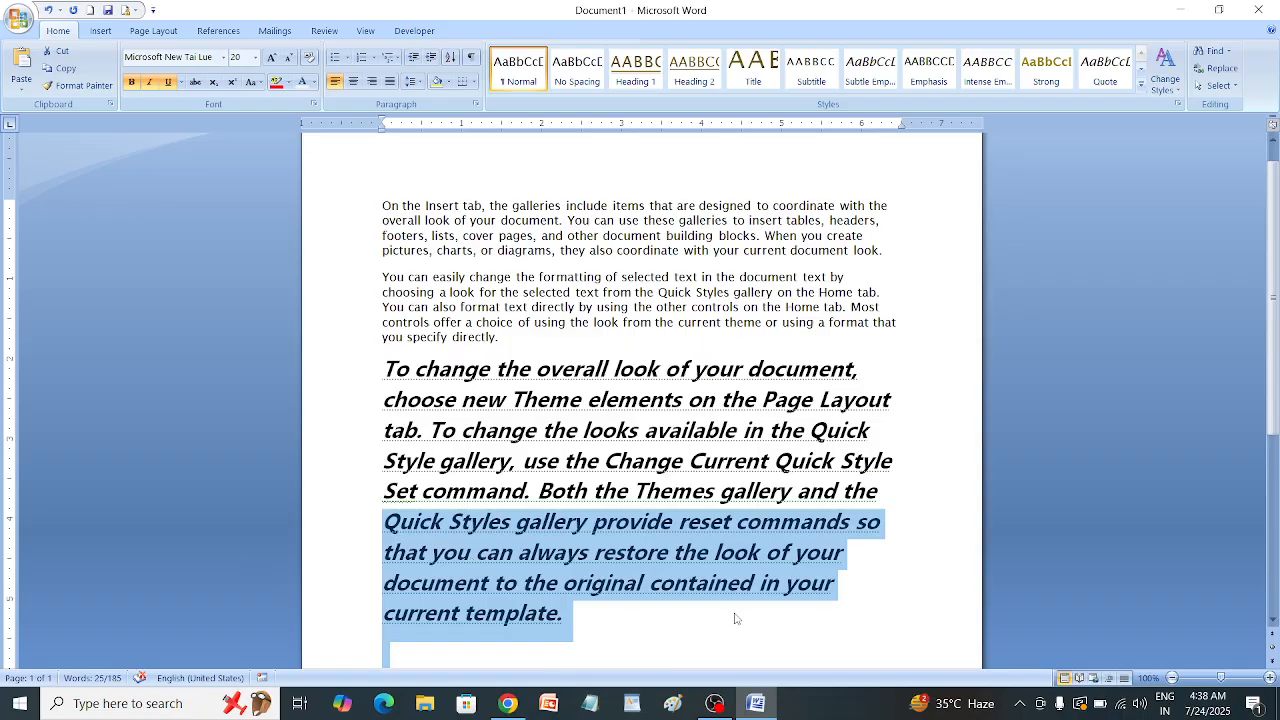
click(309, 58)
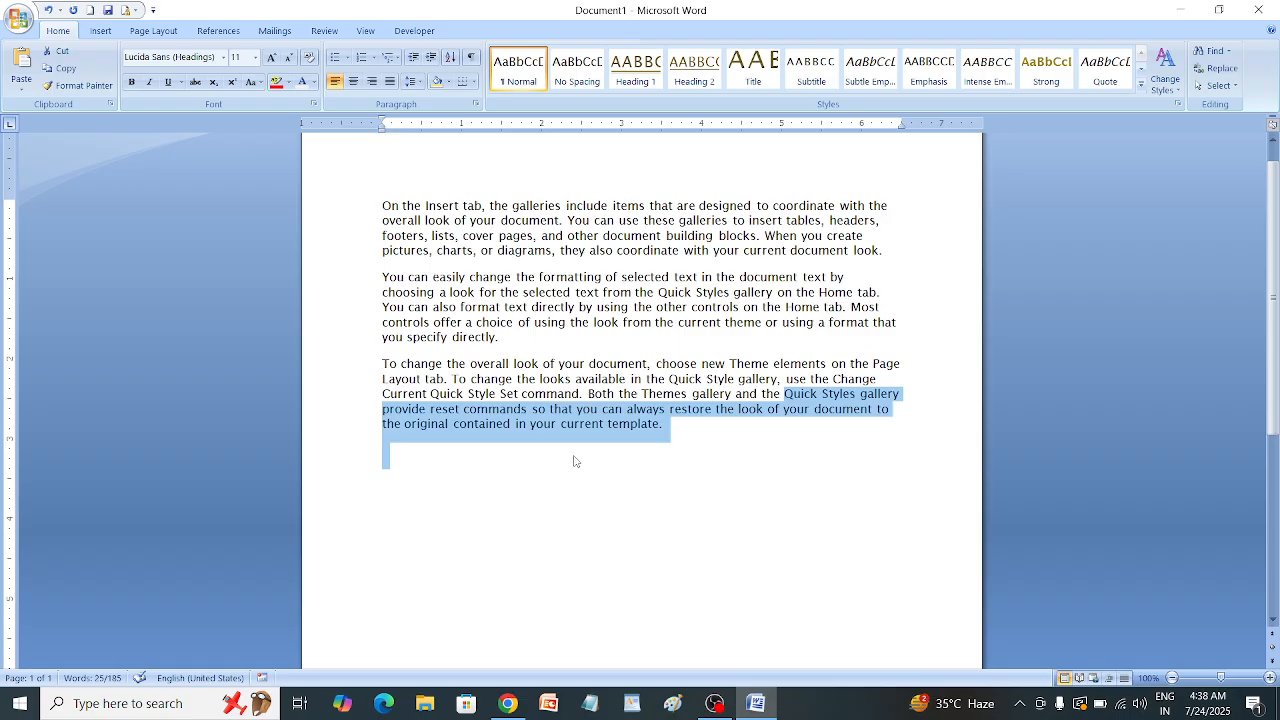
Step: Undo the clearing of the third paragraph's formatting
key(ctrl+z)
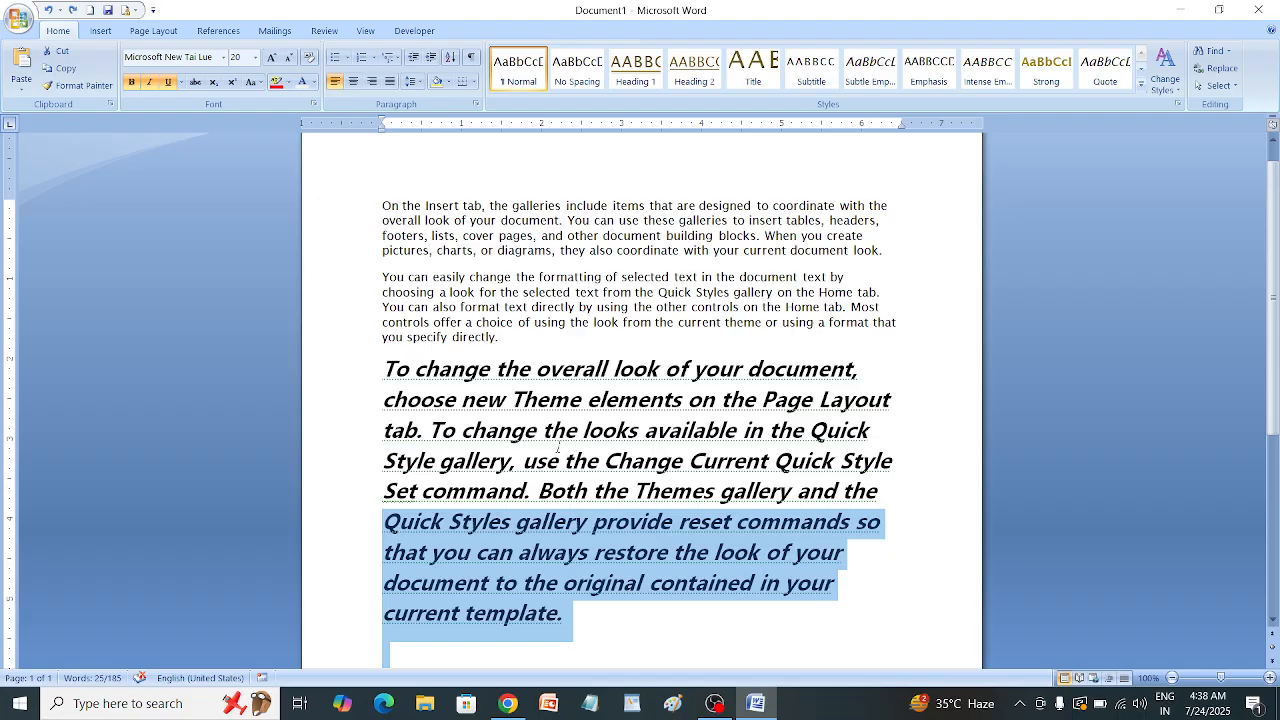
click(556, 440)
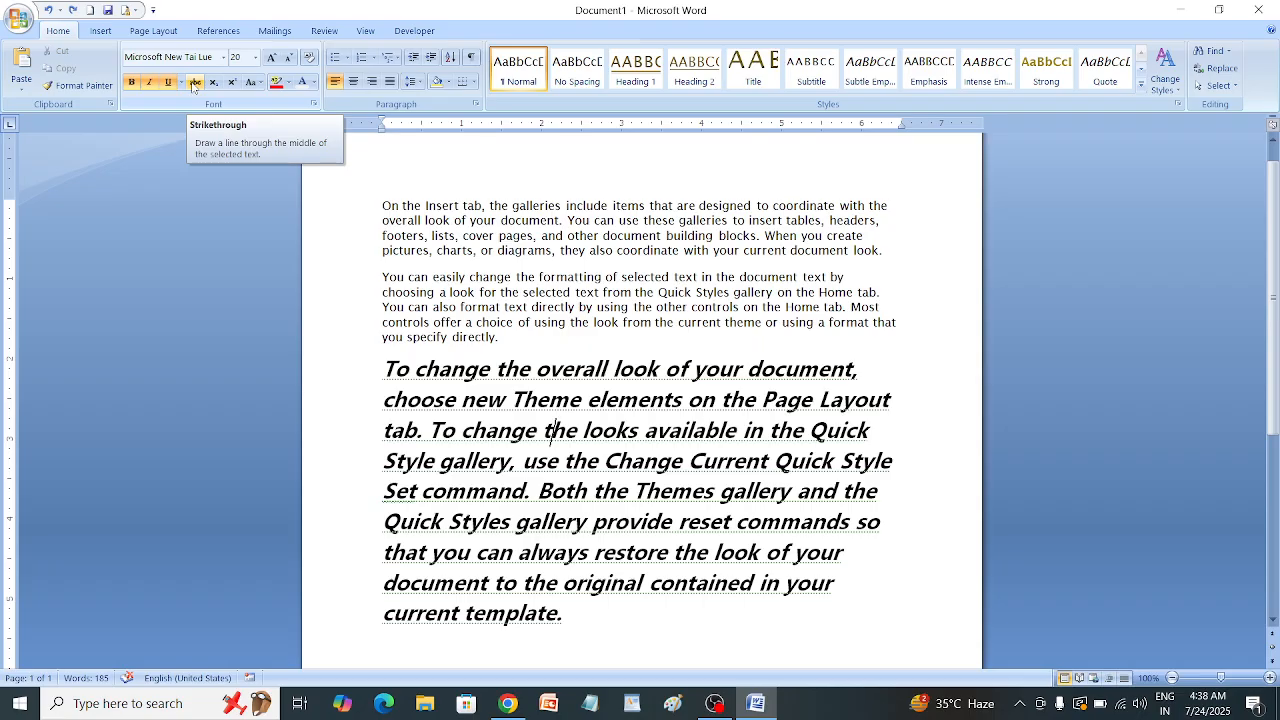
Step: Add a new line reading "Rawel concept" between the second and third paragraphs
click(523, 344)
key(Return)
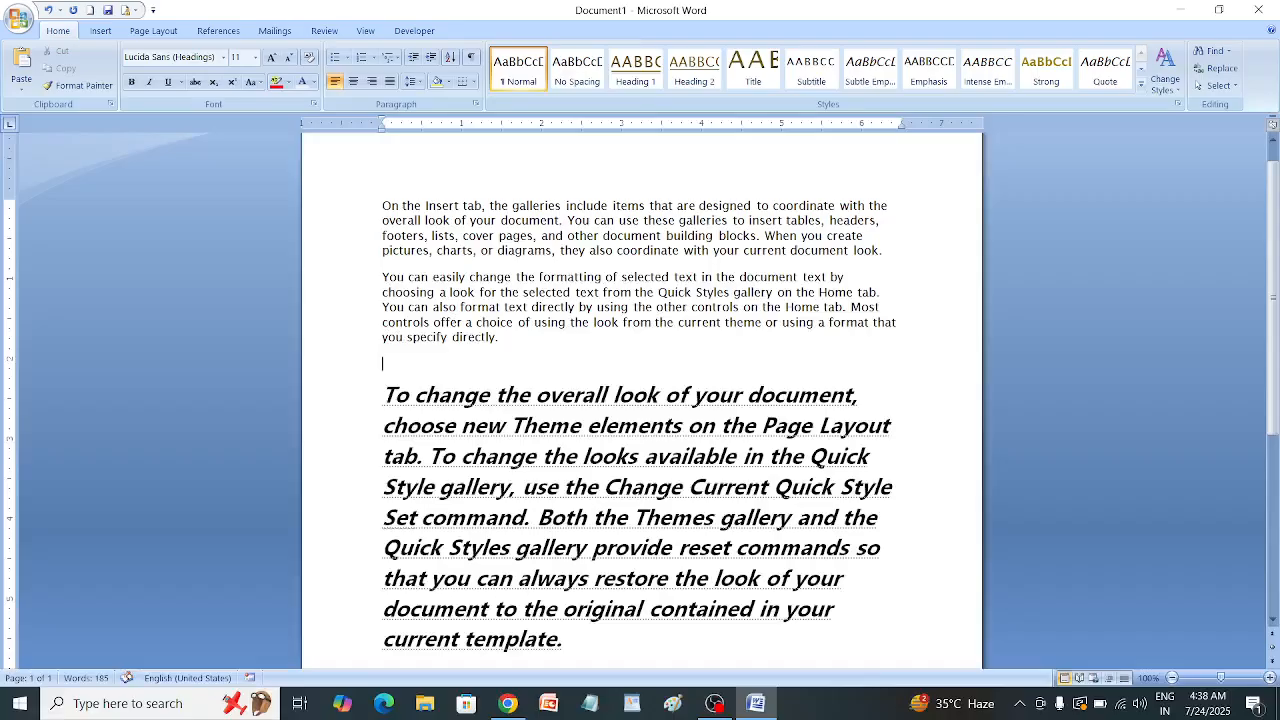
text(rawa)
text(l co)
text(nce)
text(pt)
click(414, 364)
key(BackSpace)
key(BackSpace)
text(el)
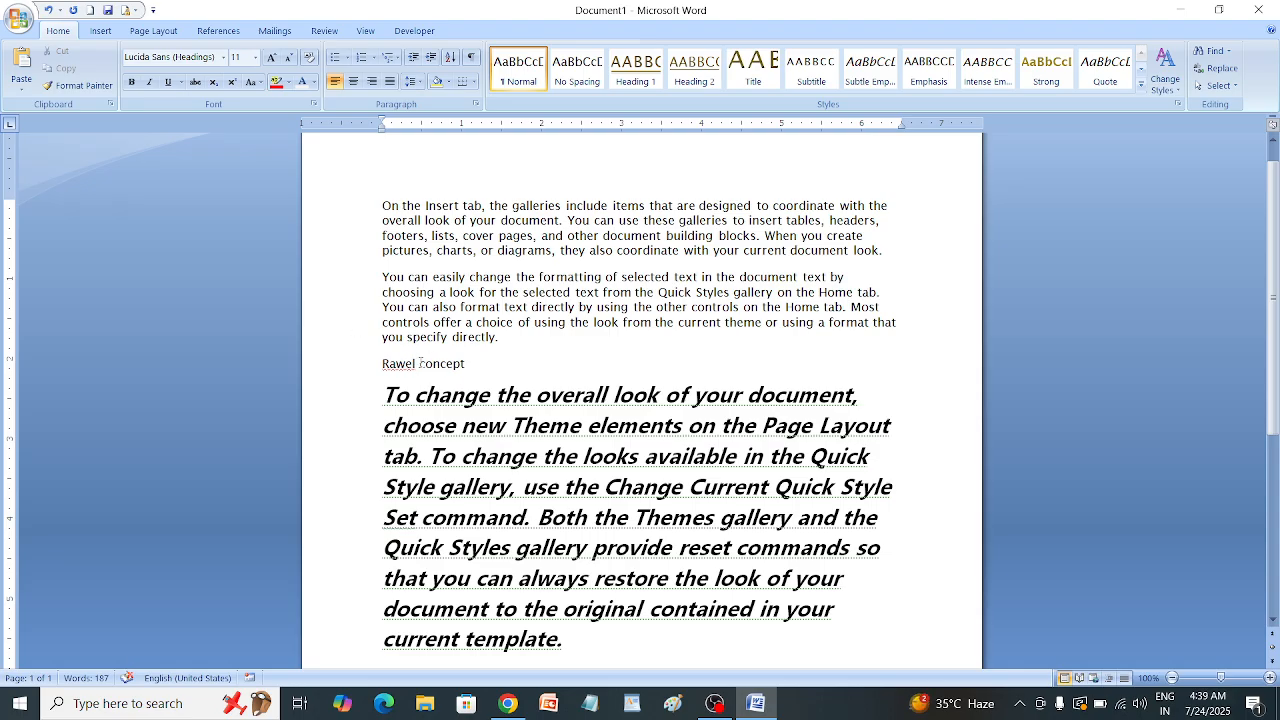
Step: Strike through the word "Rawel" in the new line and remove the strikethrough again
key(shift+Left)
key(shift+Left)
key(shift+Left)
key(shift+Left)
key(shift+Left)
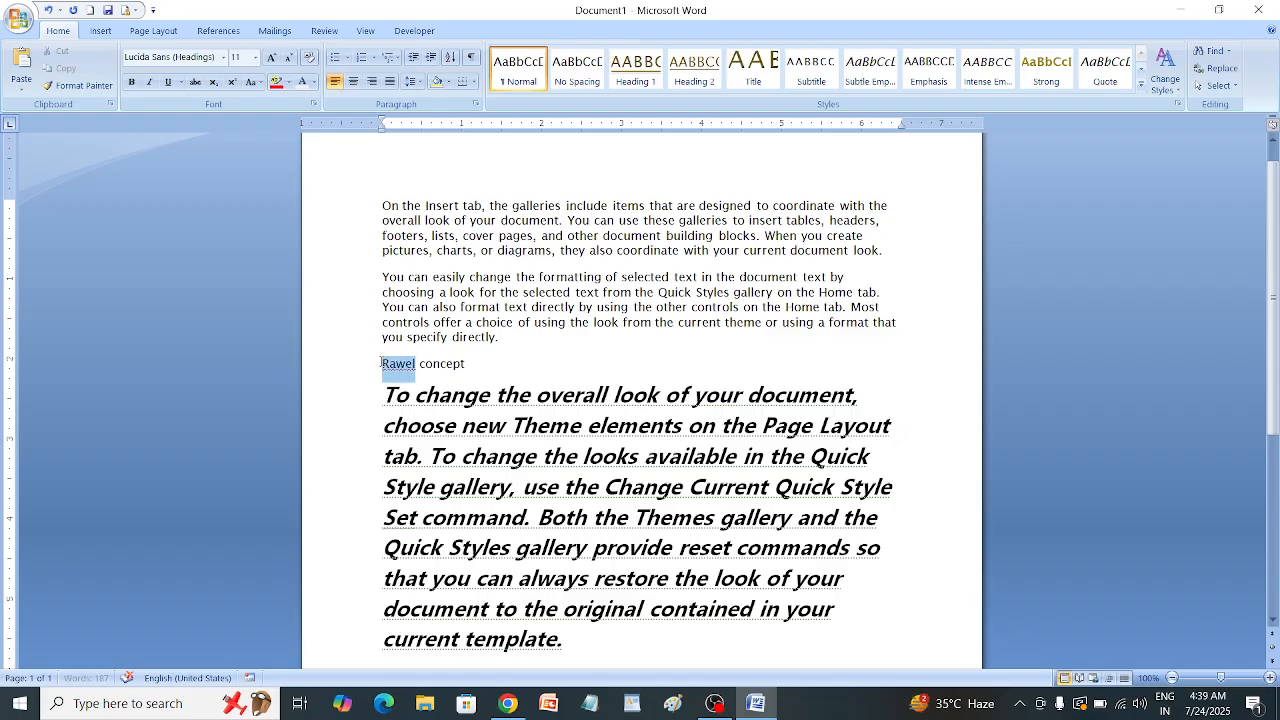
click(194, 84)
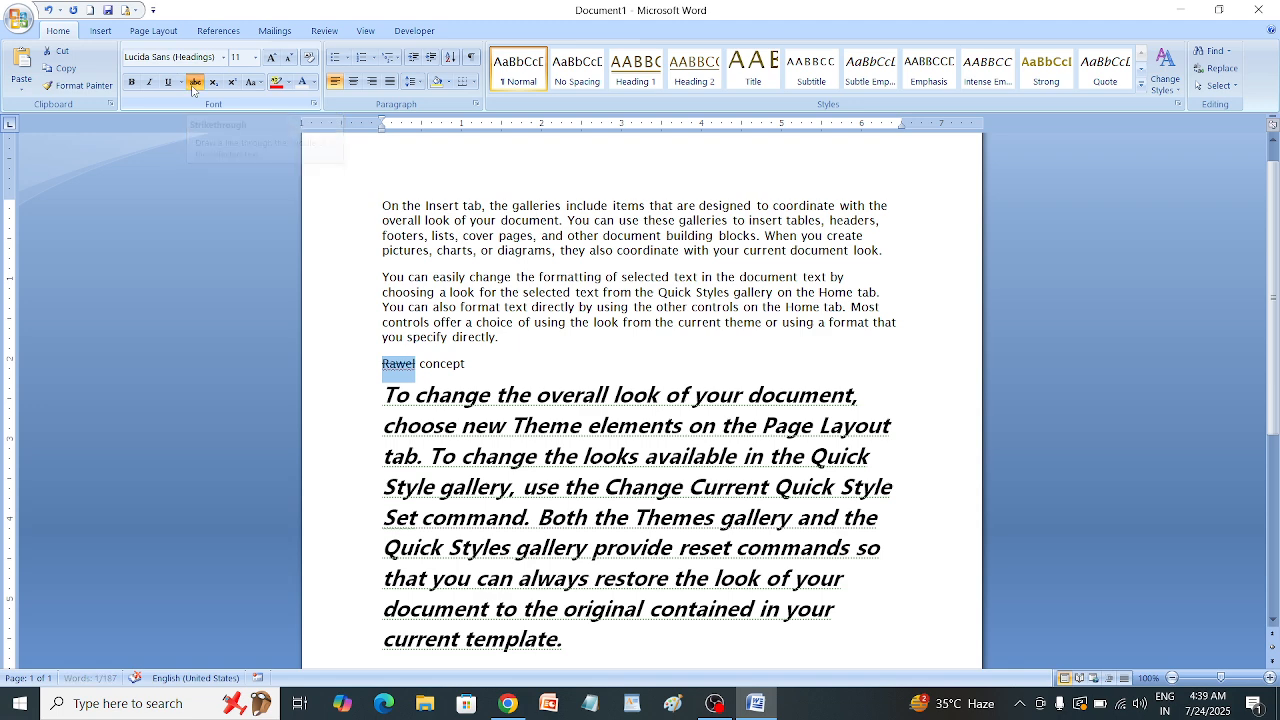
click(1243, 680)
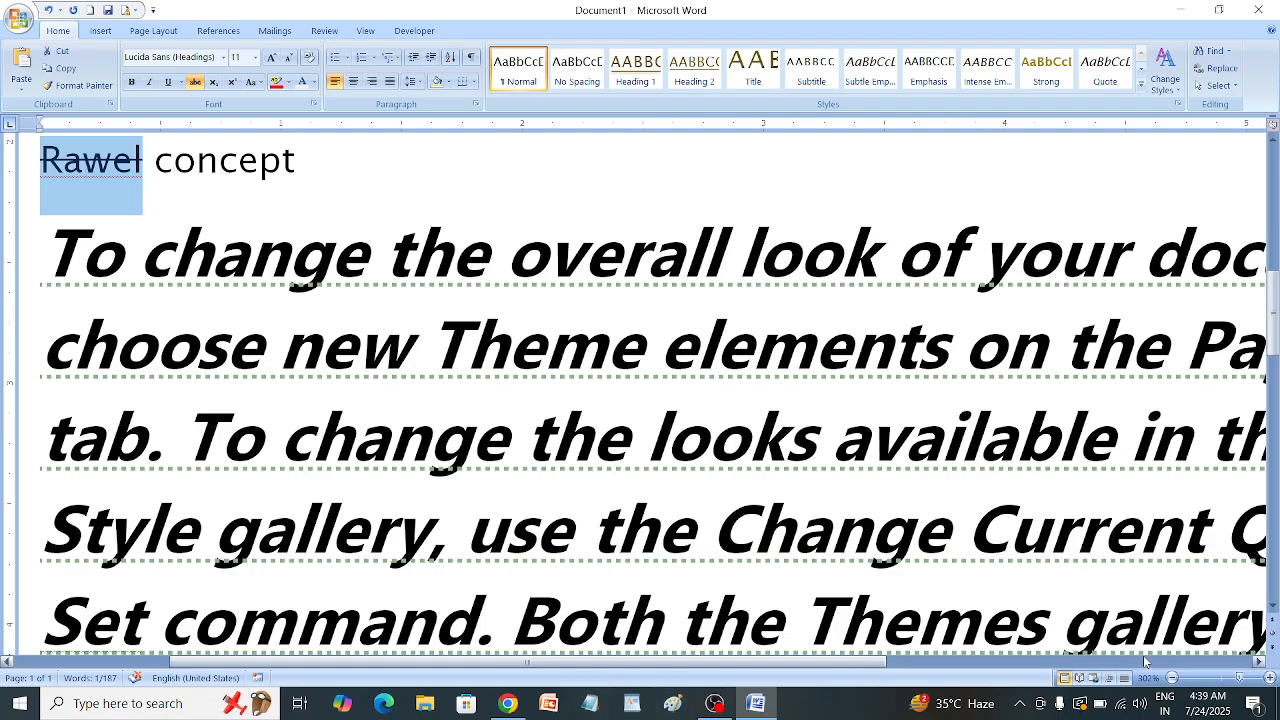
click(1222, 679)
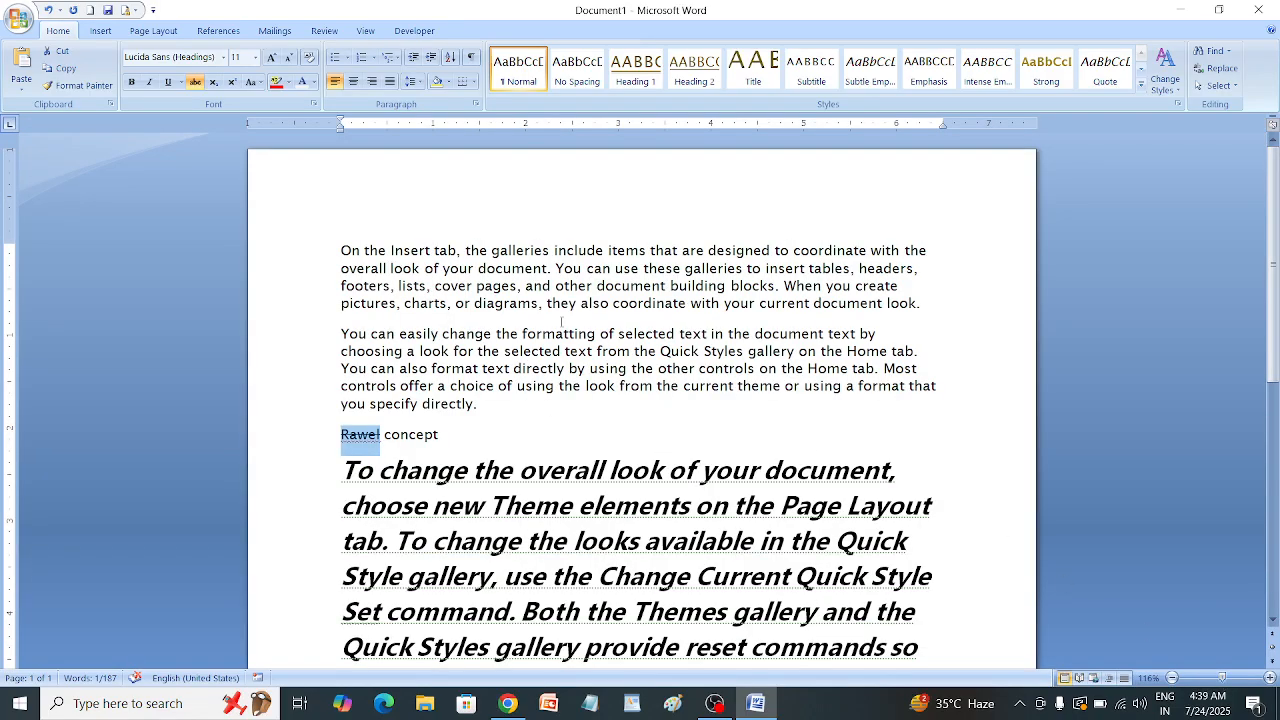
click(196, 82)
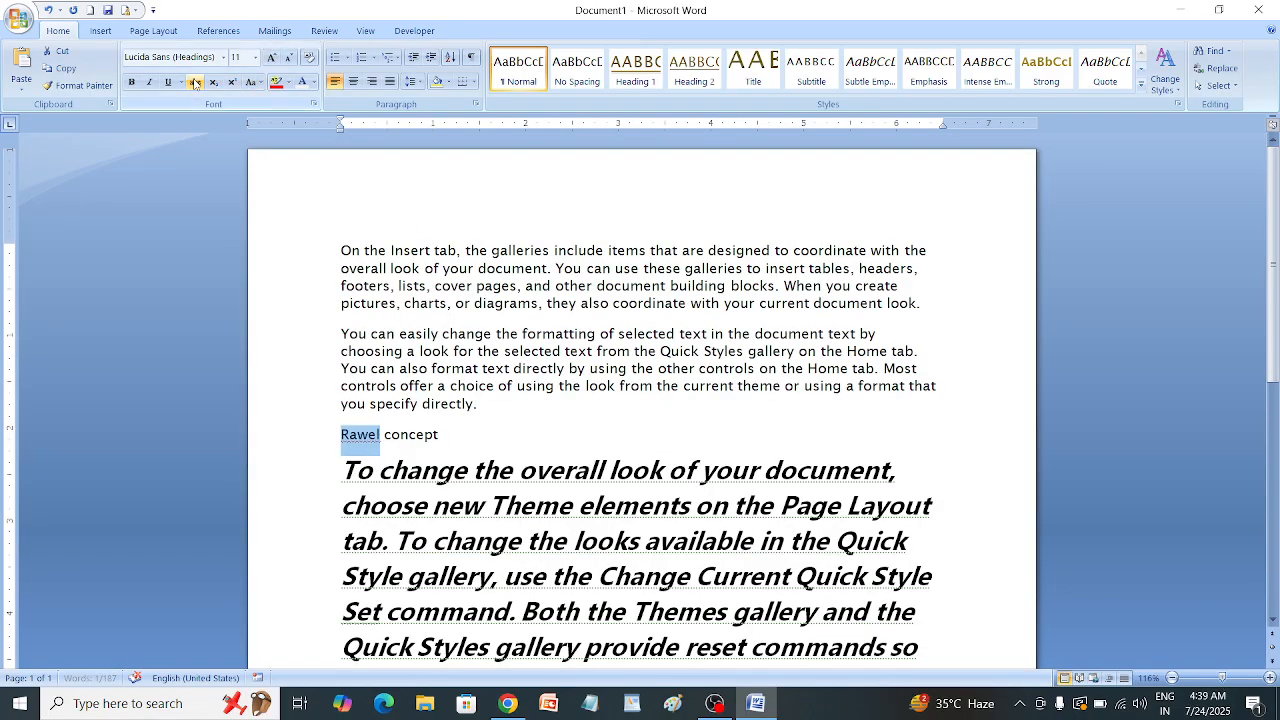
Step: Correct the spelling of "Rawel" to "Rawal" in the line above the third paragraph
click(381, 439)
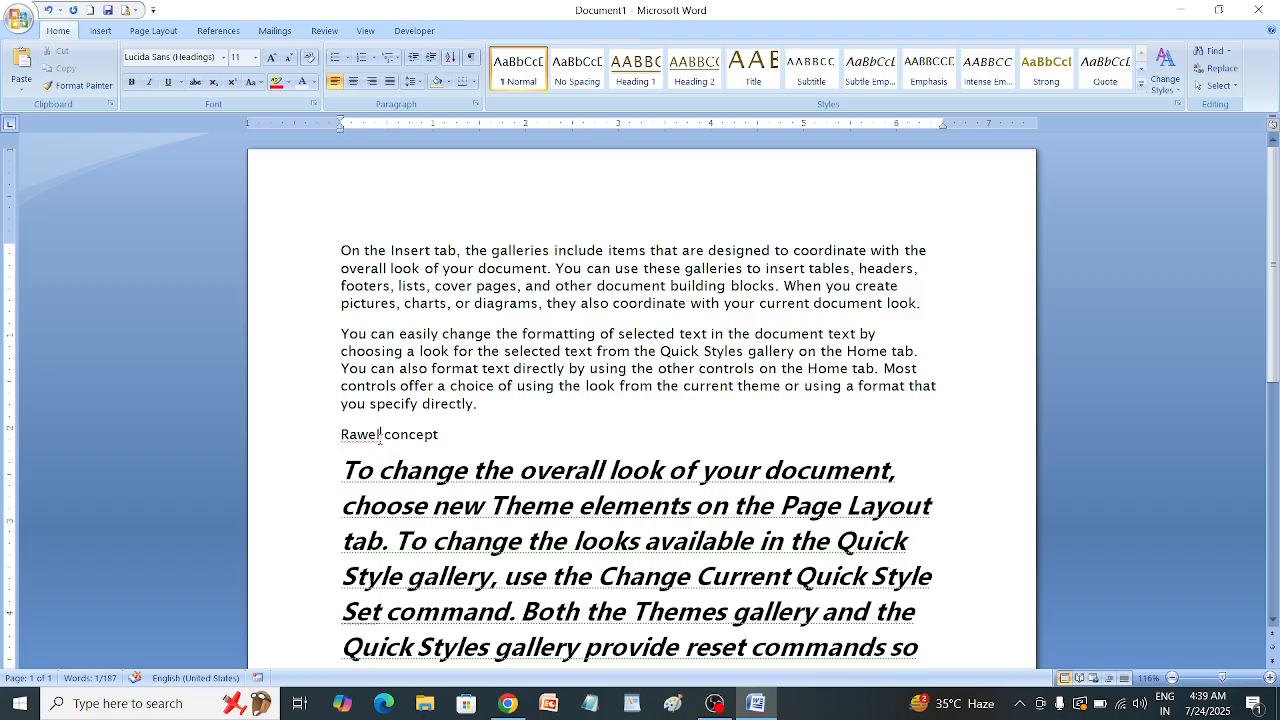
key(BackSpace)
text(a)
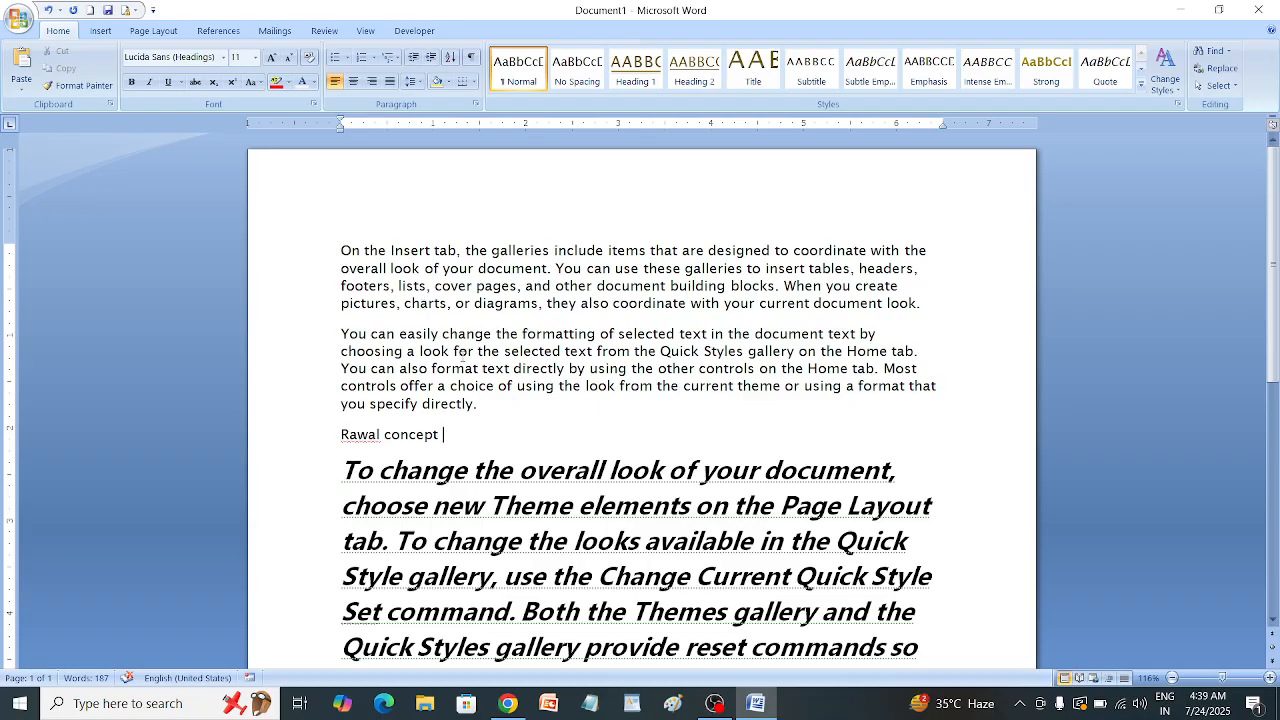
Step: Add the line "Log2" below the third paragraph after a blank line and make its 2 a subscript
scroll(462, 360, down, 10)
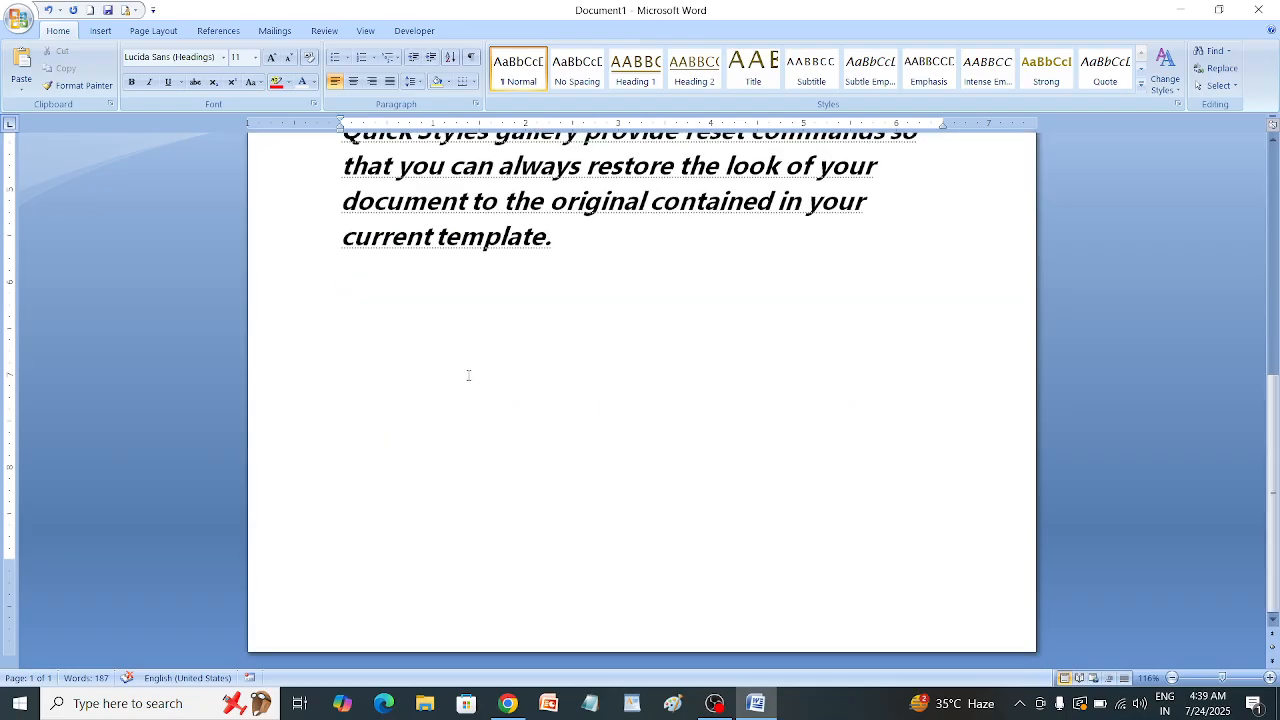
click(567, 240)
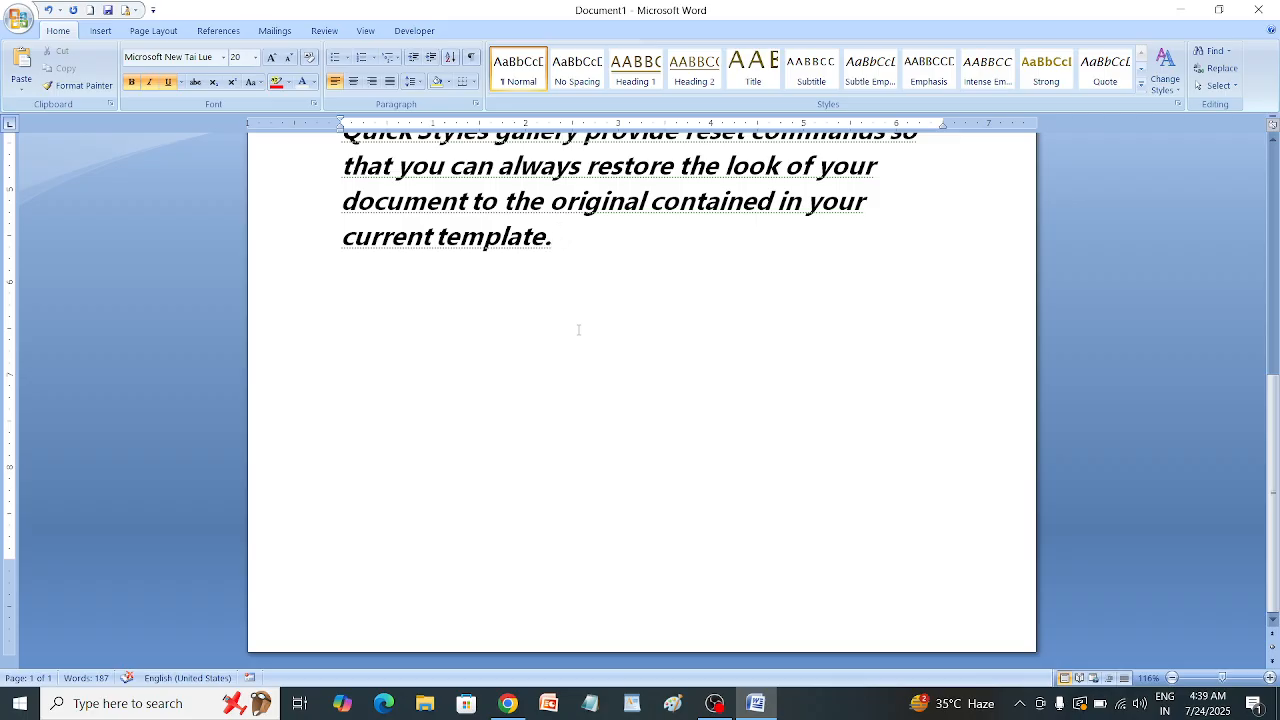
key(Return)
key(Return)
text(log2)
drag(405, 333, 387, 335)
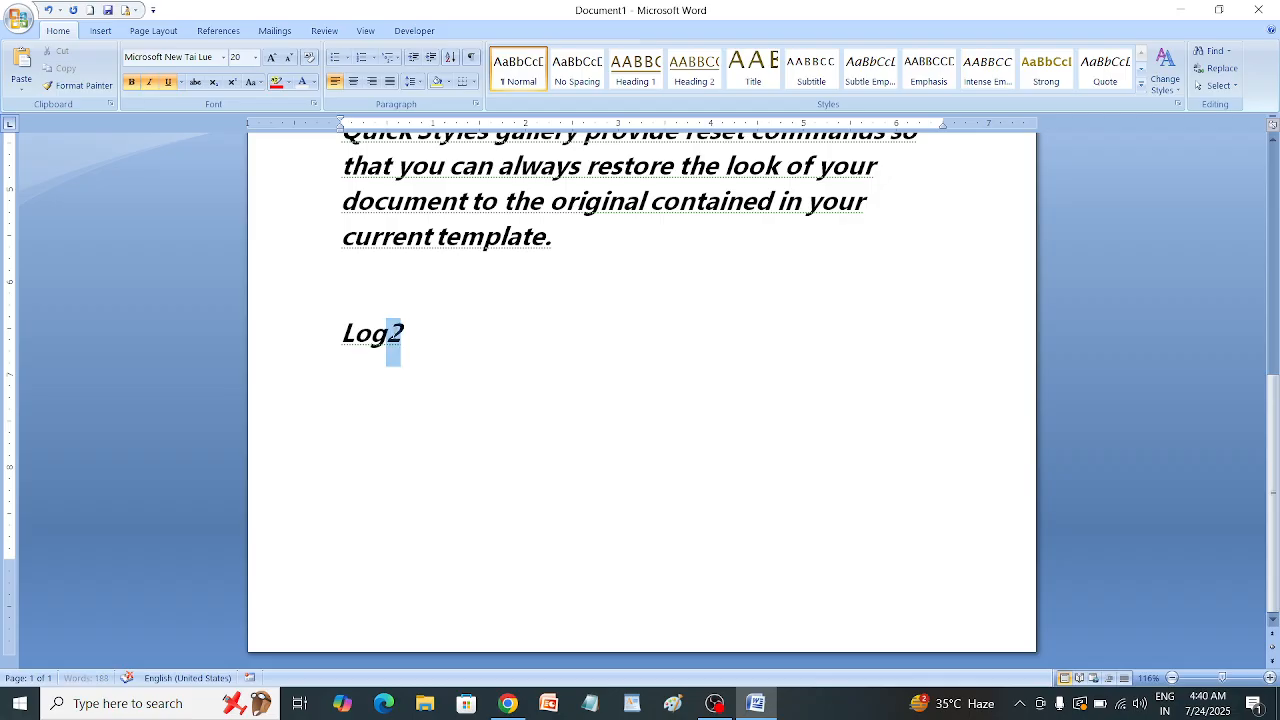
click(215, 84)
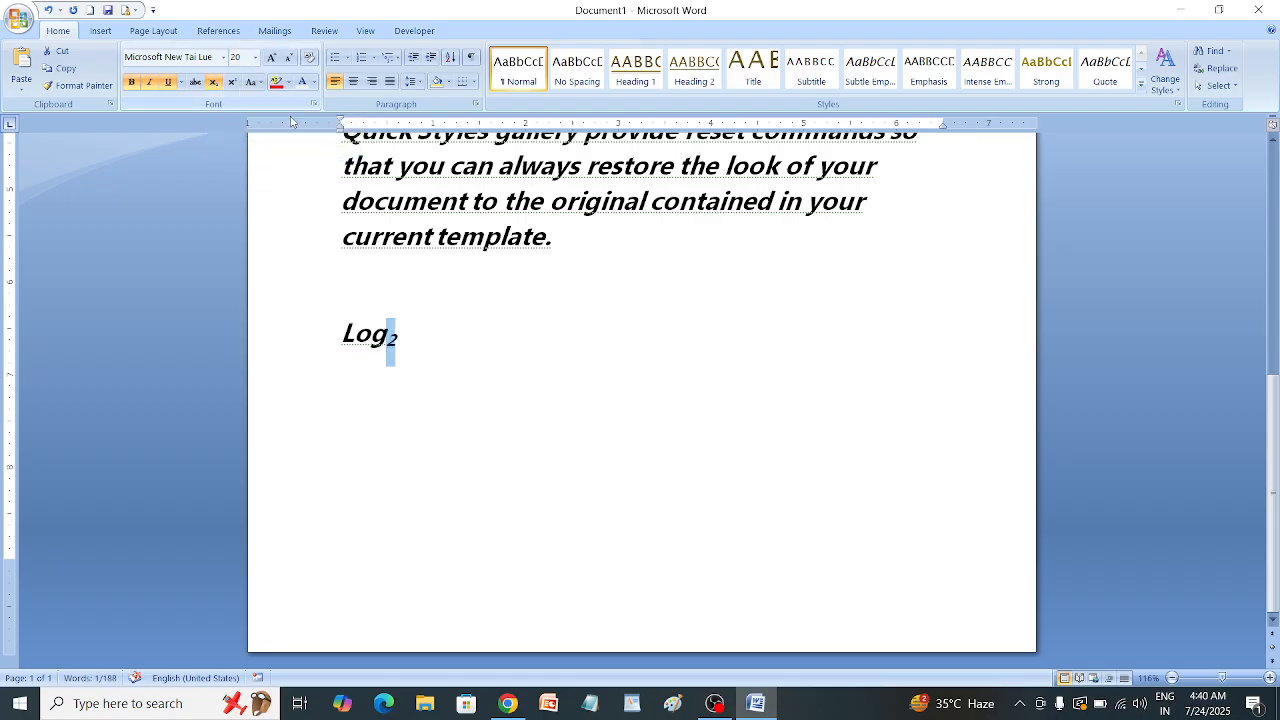
click(427, 348)
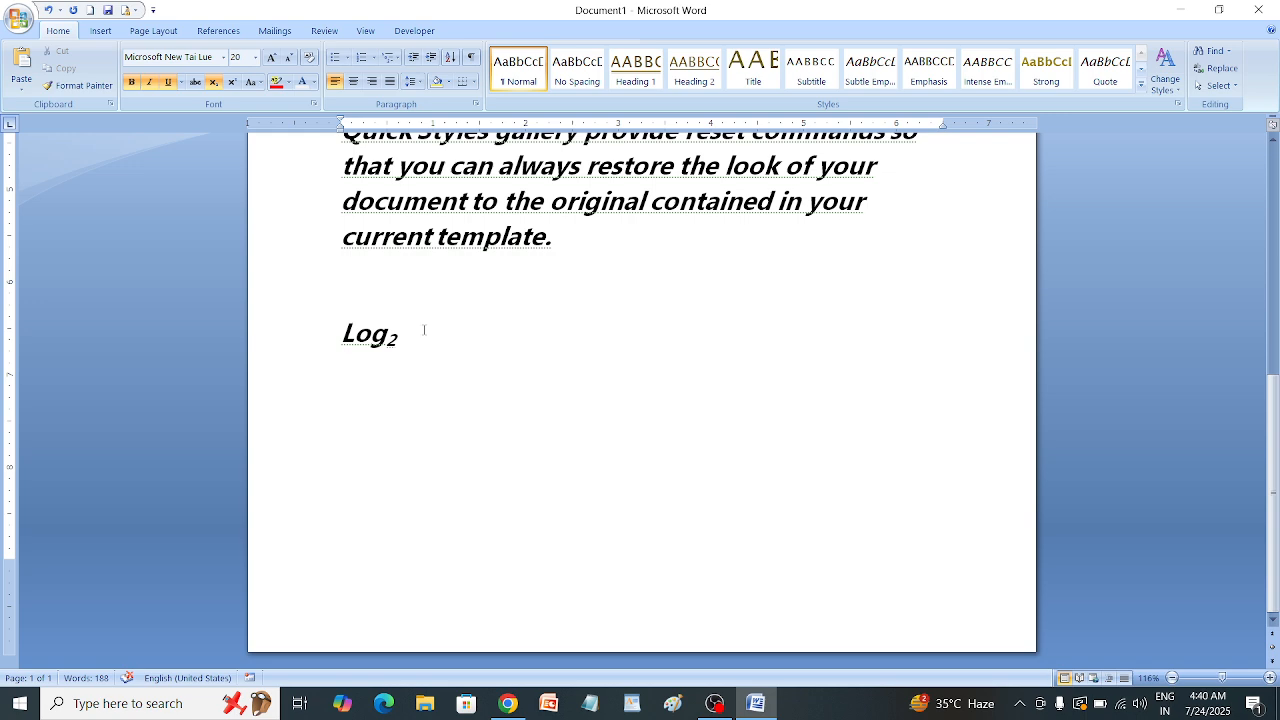
Step: Add a second "Log2" line, turning Subscript on just before entering the 2
click(213, 82)
key(Return)
text(log)
click(213, 82)
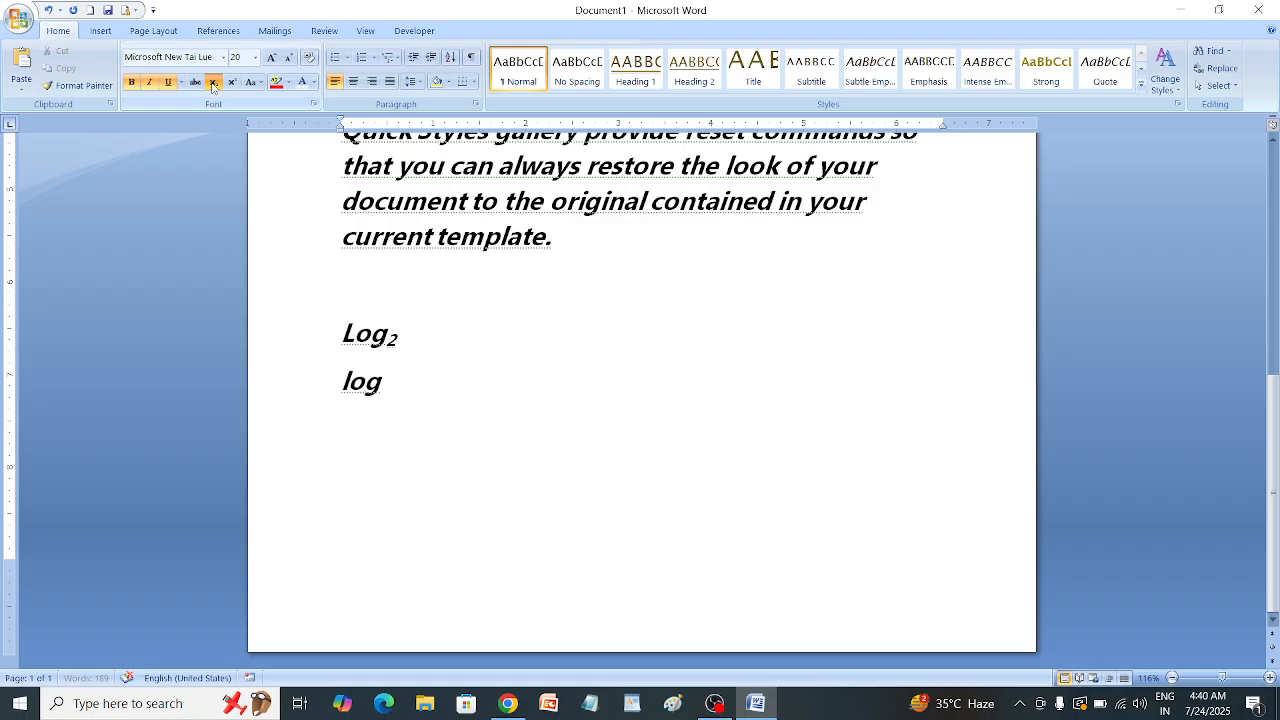
text(2)
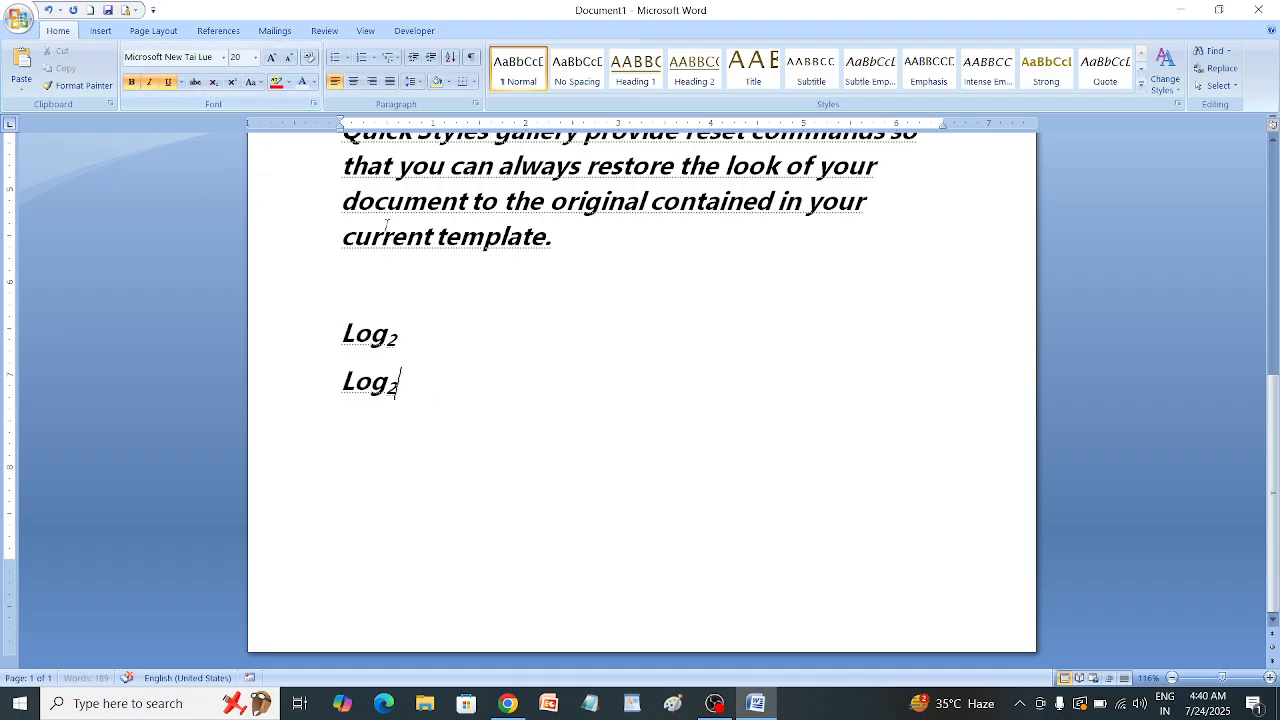
Step: Add the expression (a+b)2 on a new line, with Superscript turned on for the exponent 2
key(Return)
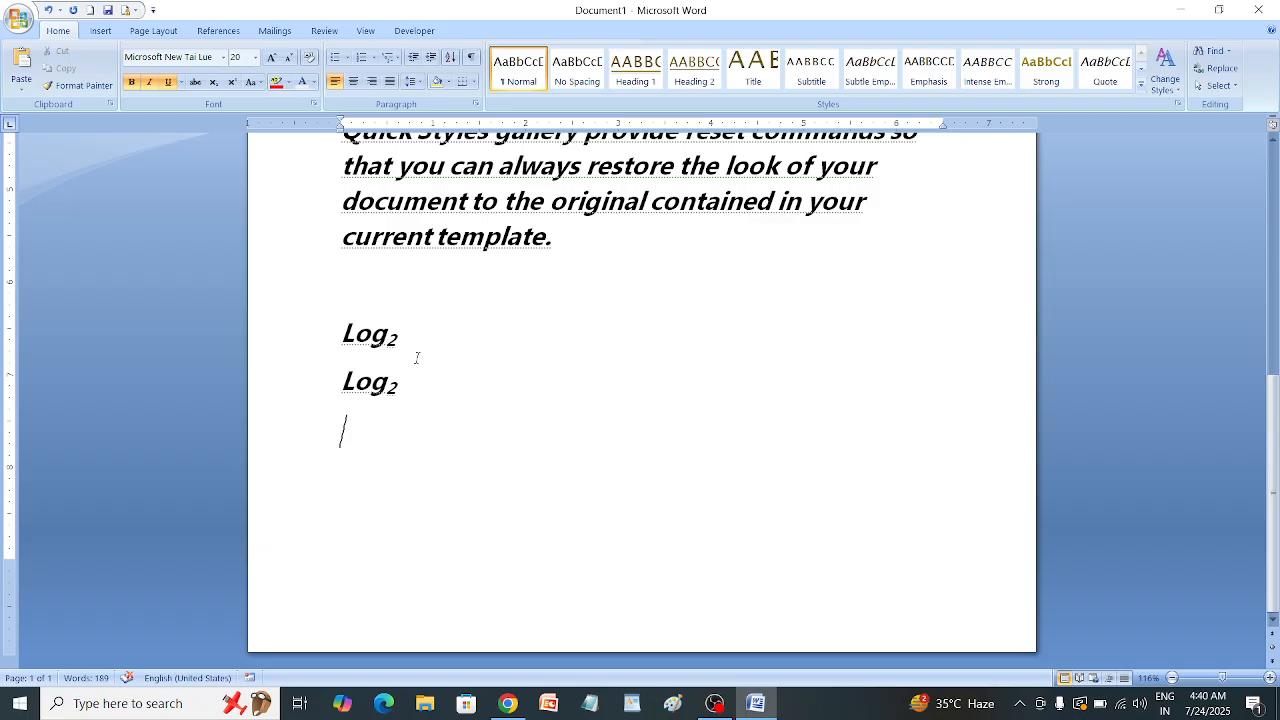
text((a+b)
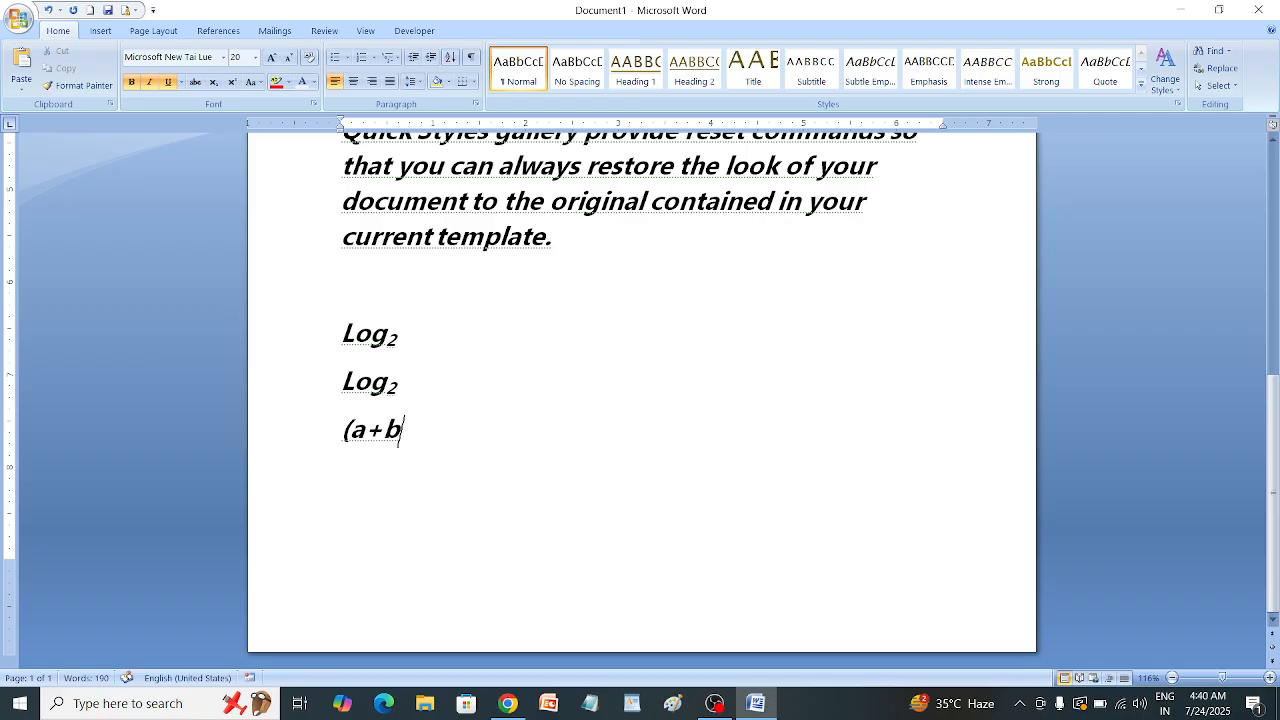
text()2)
key(BackSpace)
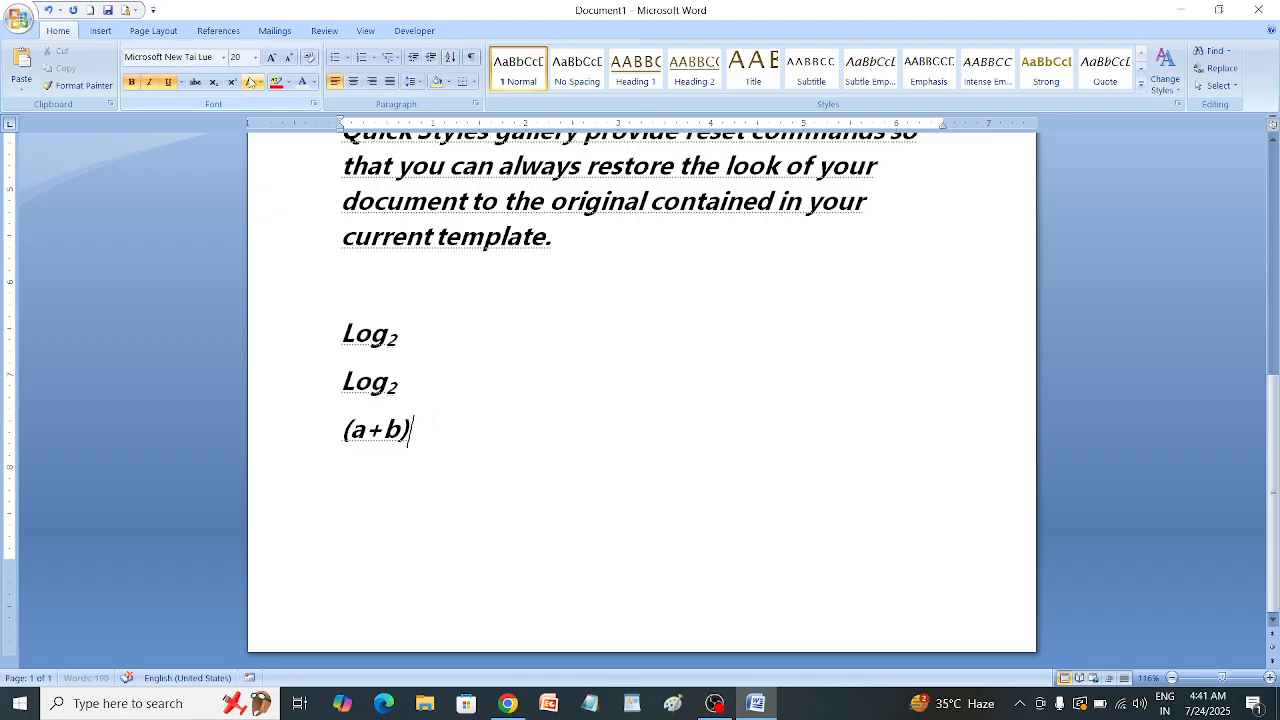
click(233, 85)
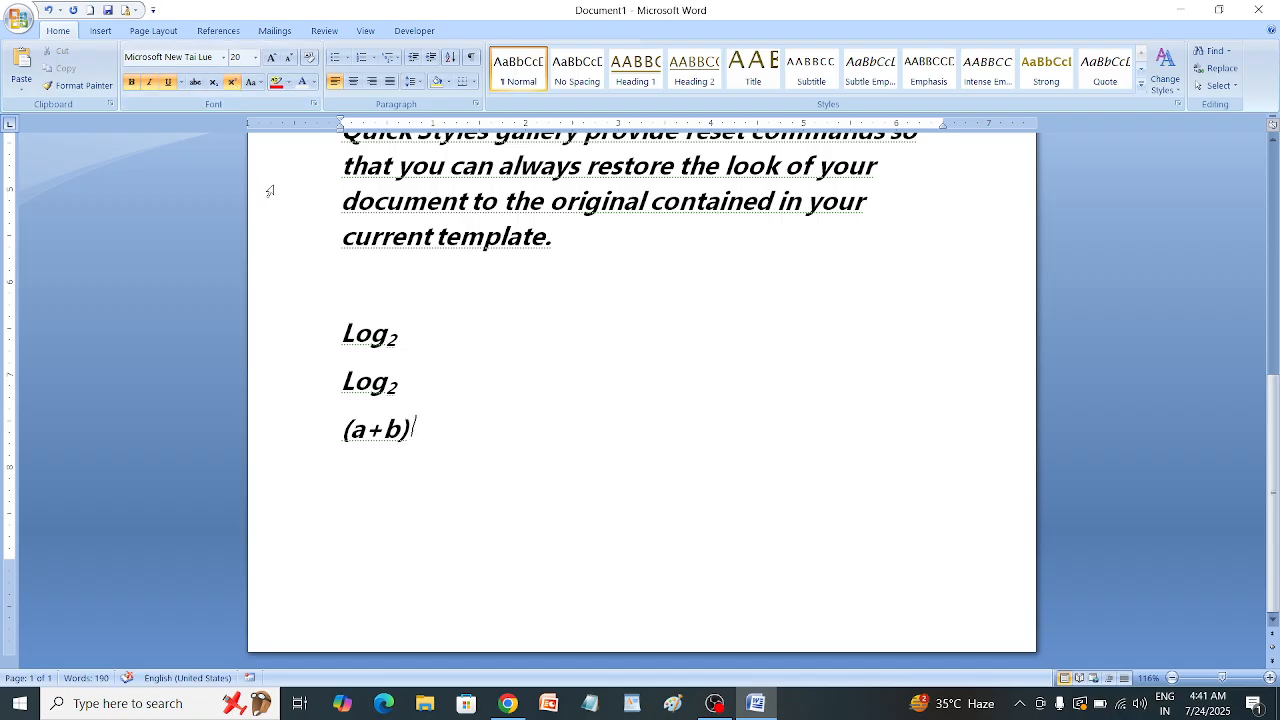
text(23)
key(BackSpace)
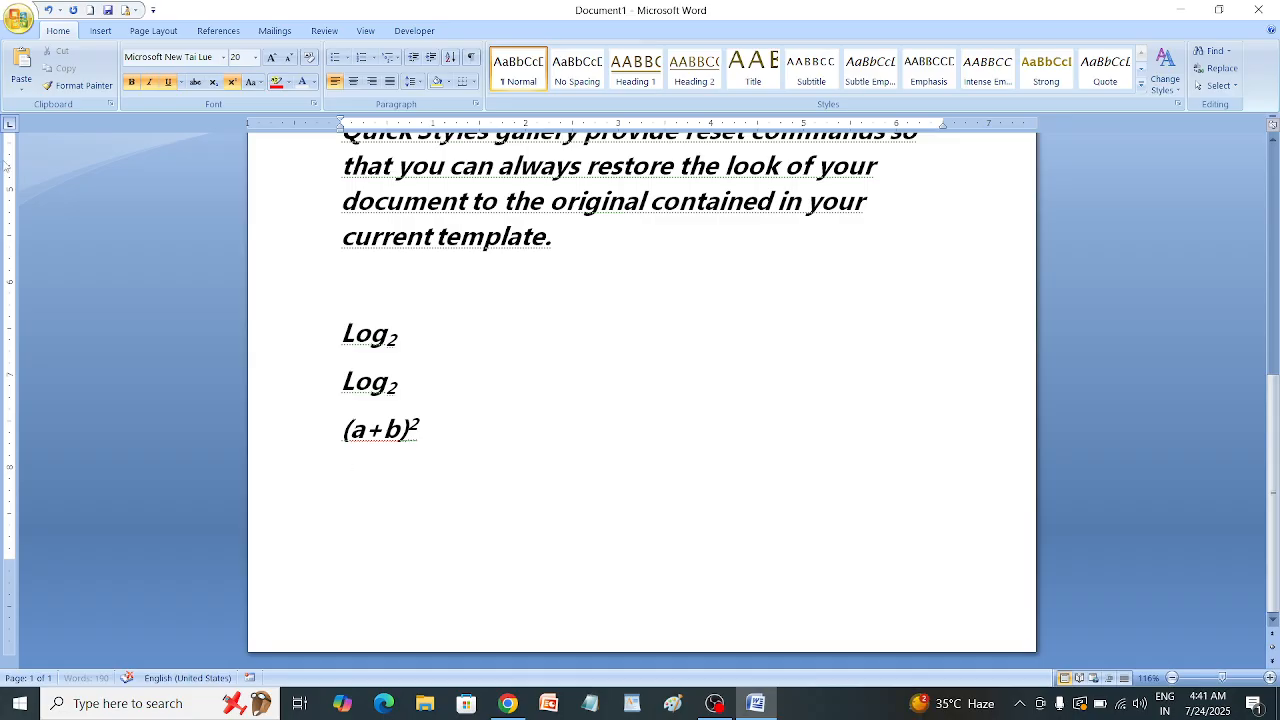
Step: Add the expression (a-b)2 on the next line in normal text and make its 2 a superscript
click(232, 83)
text((a)
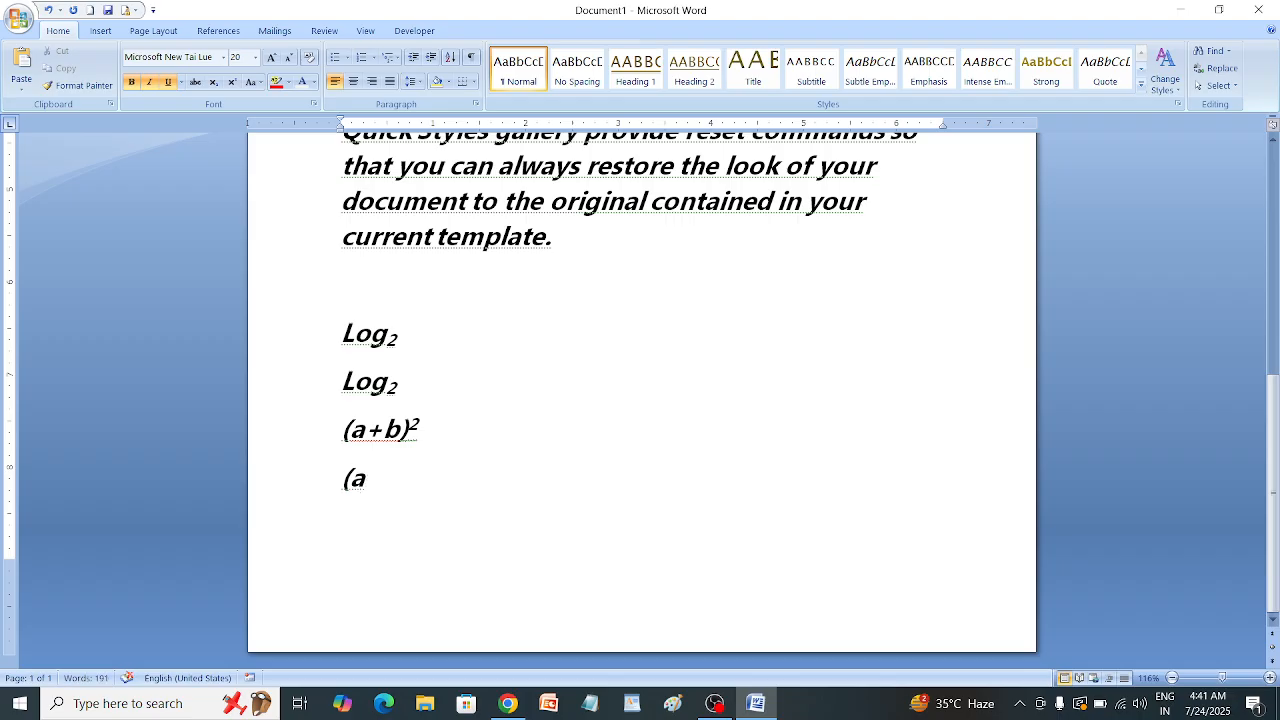
text(-b)2)
drag(419, 478, 402, 478)
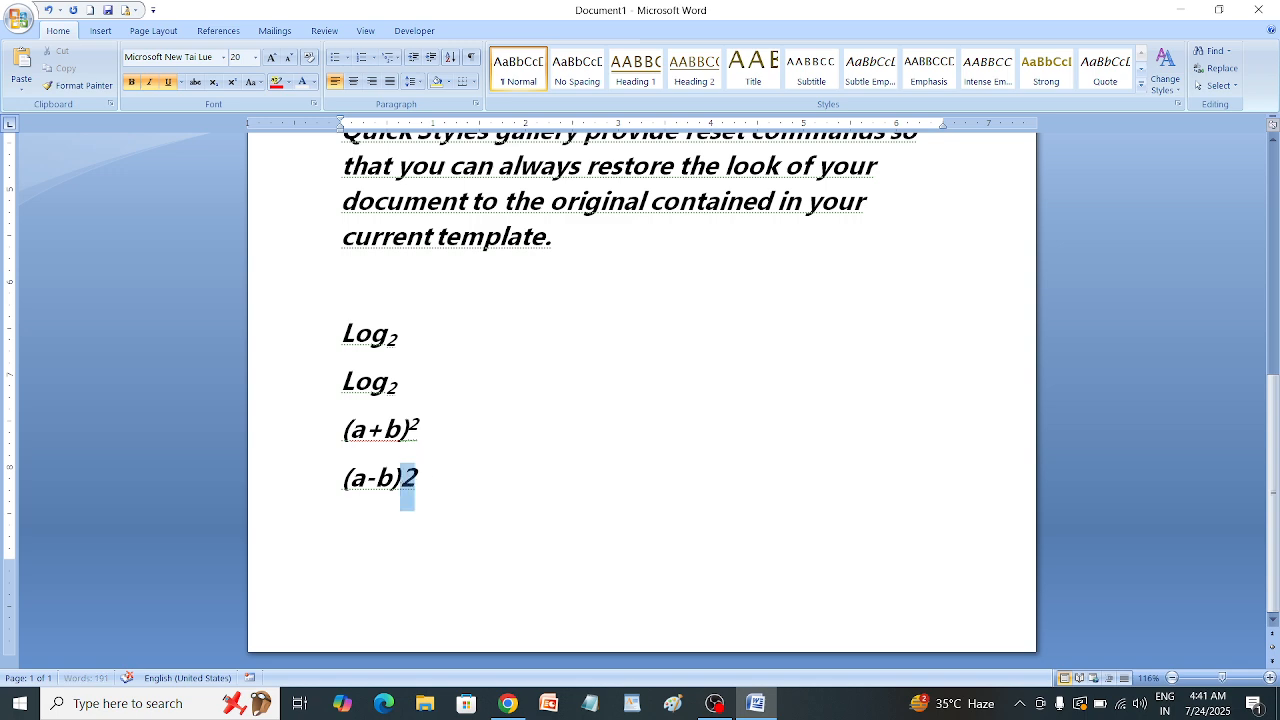
click(231, 82)
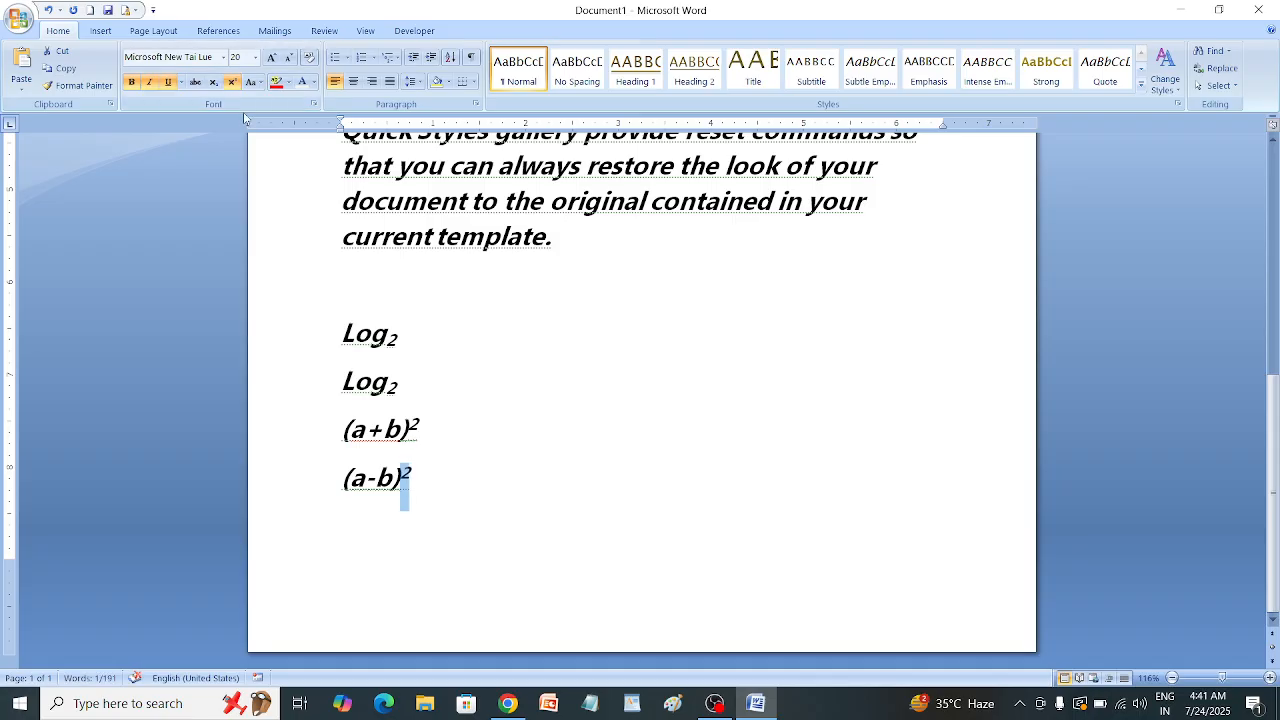
click(465, 478)
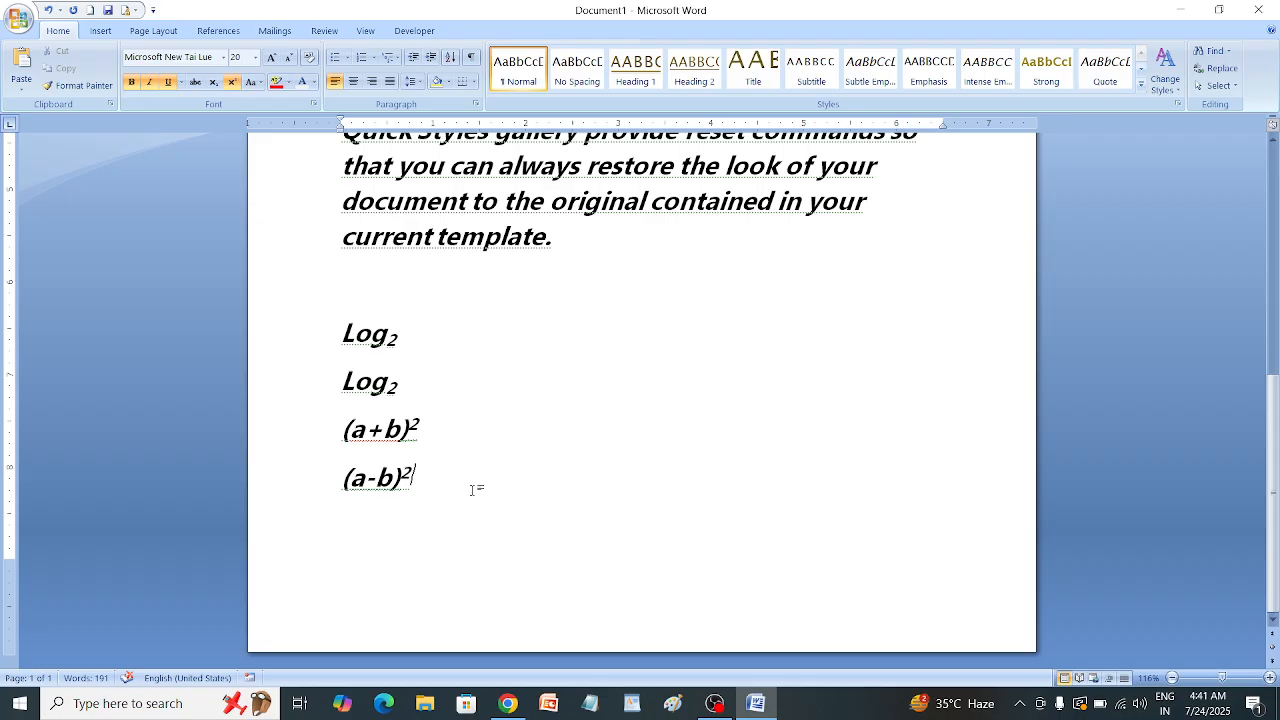
Step: Try to add the formula CH4 on a new line with its 4 as a subscript
key(Return)
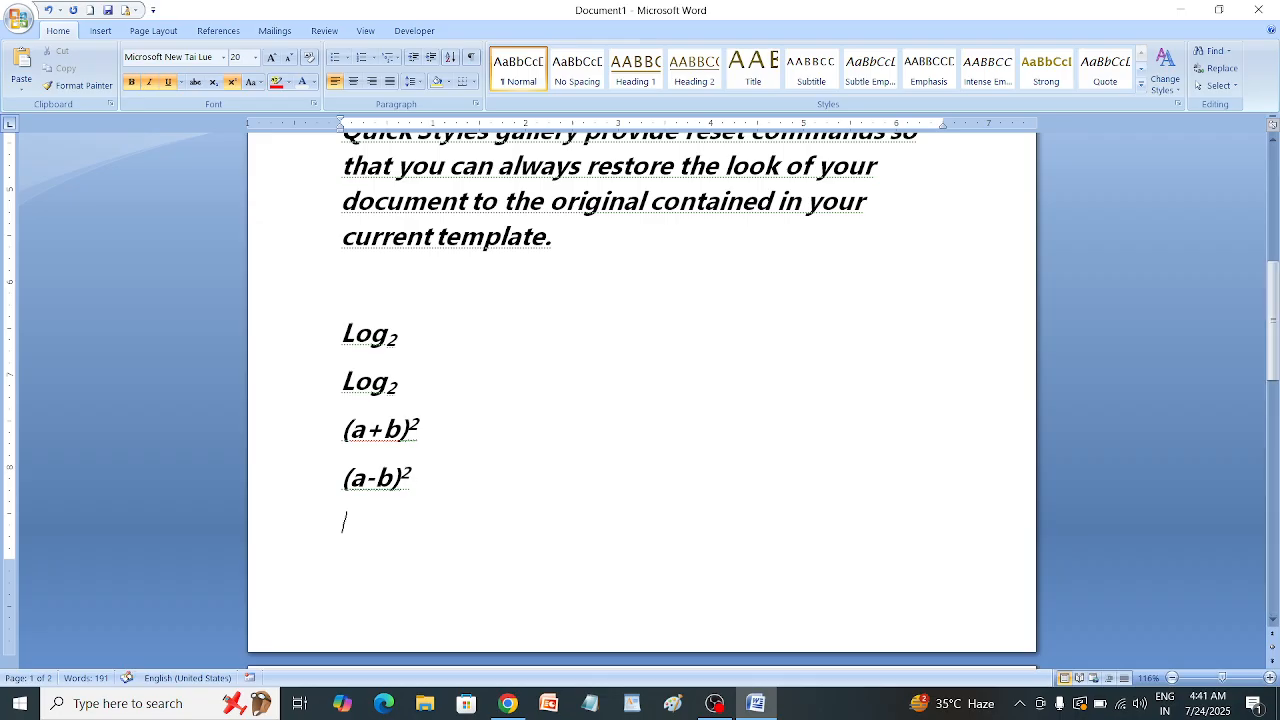
text(h20)
key(BackSpace)
text(o)
key(BackSpace)
key(BackSpace)
key(BackSpace)
text(ch)
key(BackSpace)
text(?h)
key(BackSpace)
key(BackSpace)
text(H4)
drag(377, 520, 365, 520)
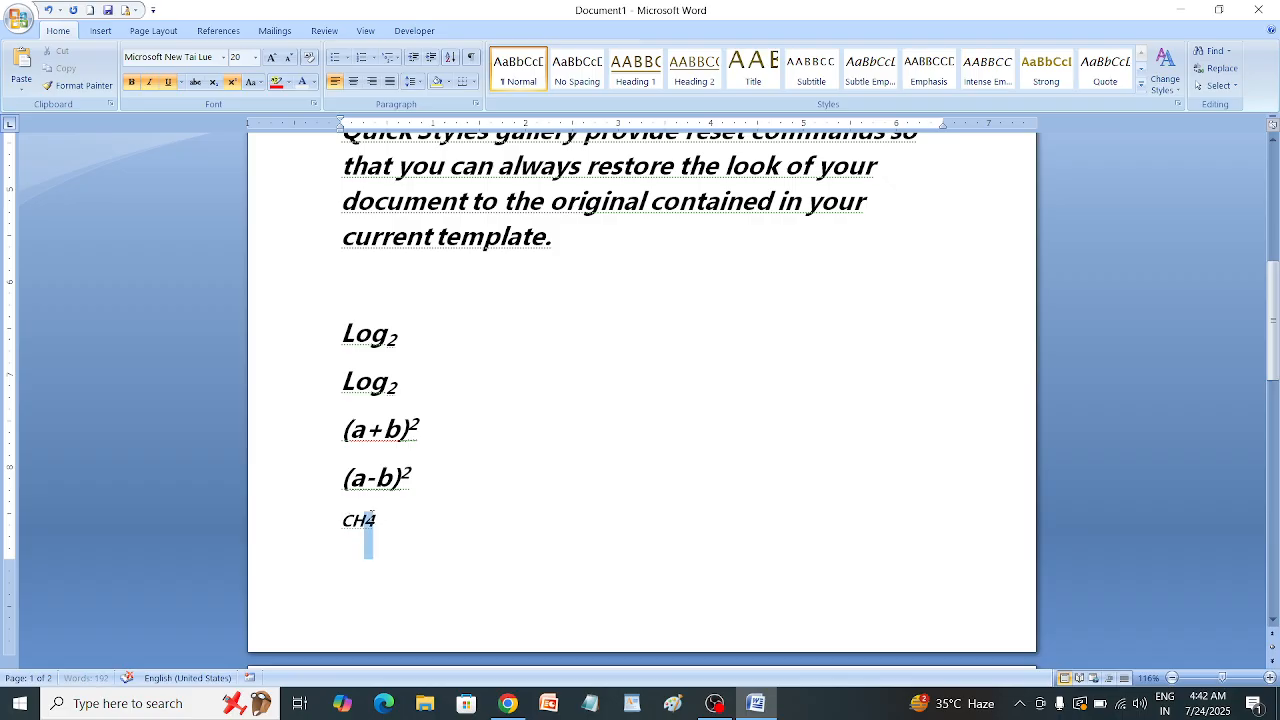
click(216, 84)
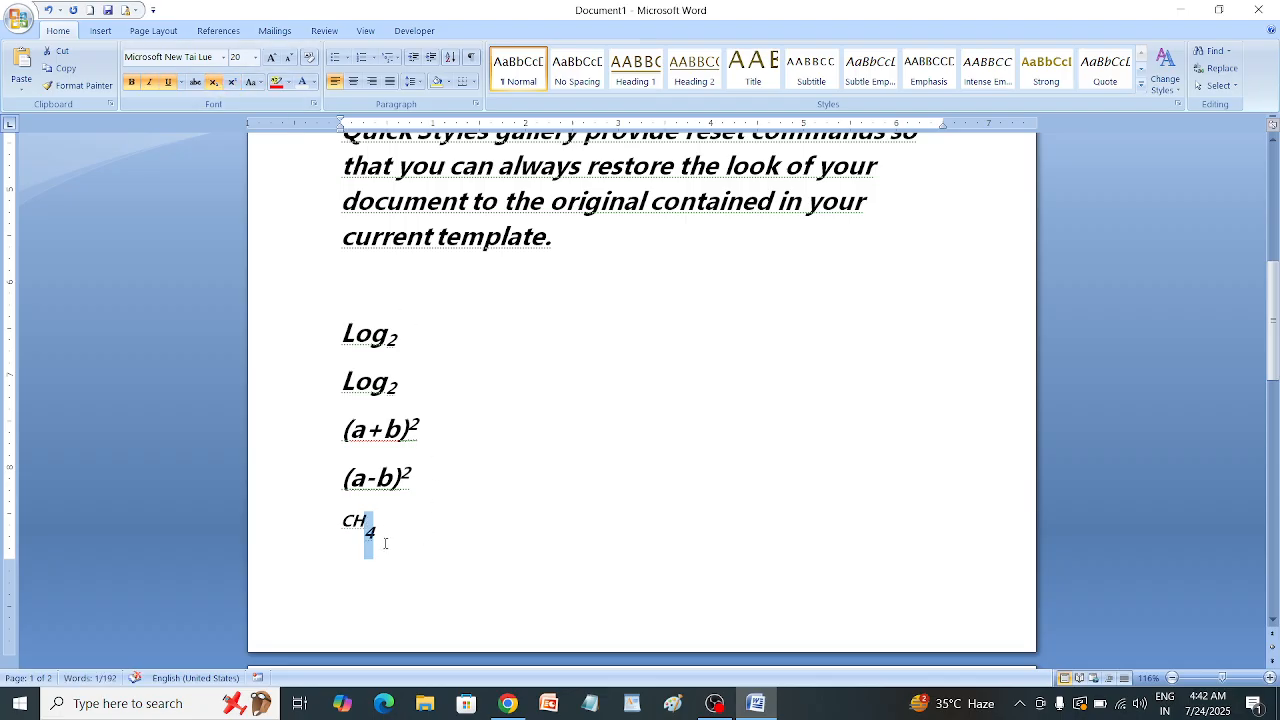
Step: Delete the whole CH4 line below the (a-b)2 expression
drag(366, 521, 341, 531)
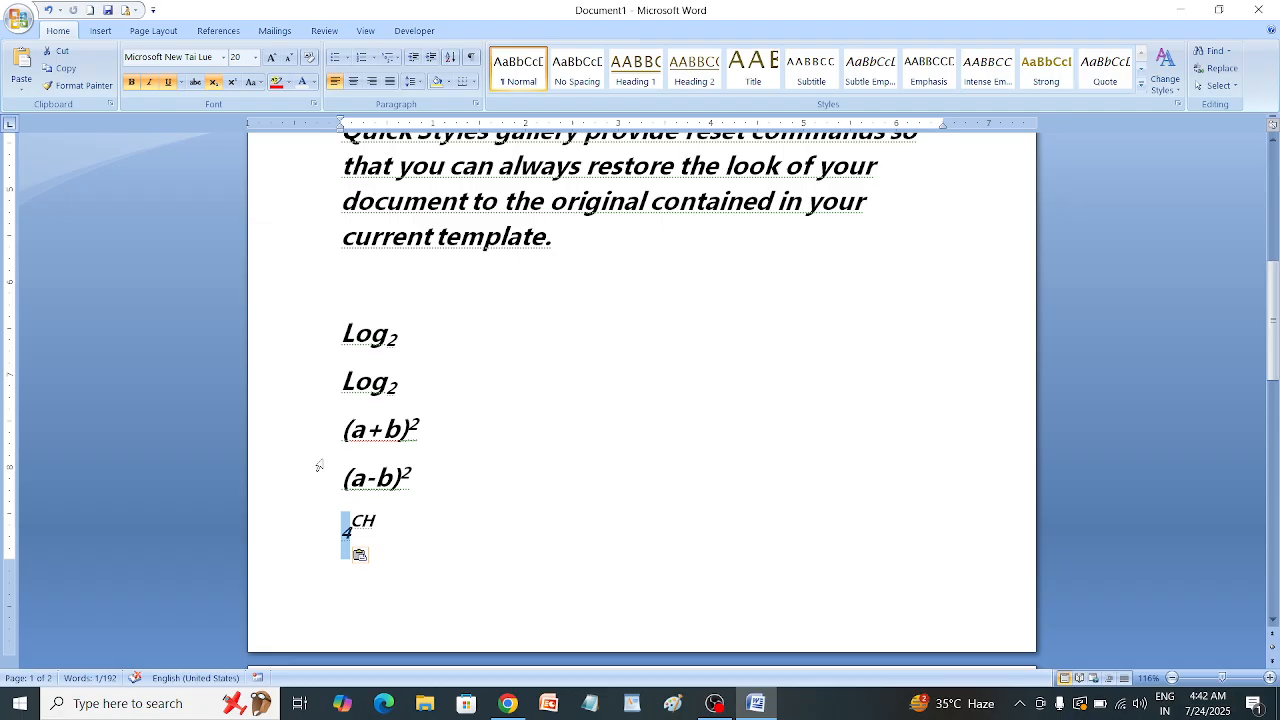
key(BackSpace)
key(BackSpace)
key(BackSpace)
key(BackSpace)
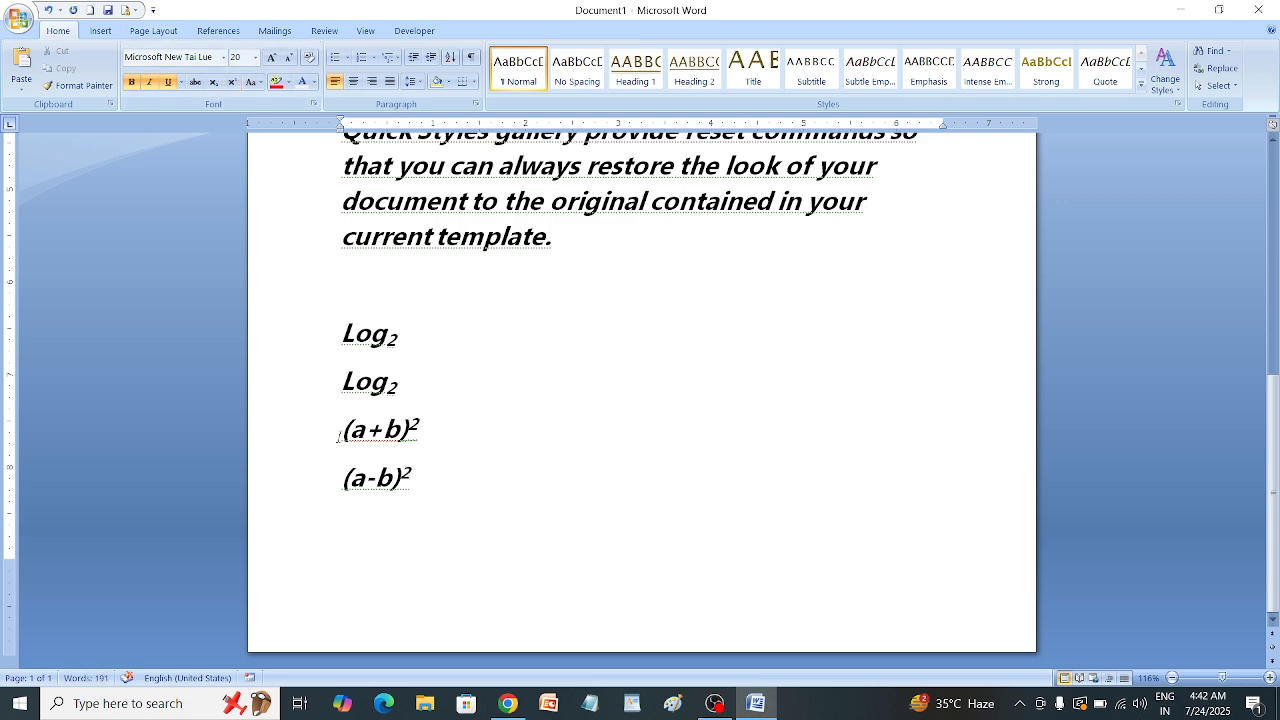
Step: Add the formula H2O on its own line below (a-b)2 and make its 2 a subscript
text(H2O)
click(413, 480)
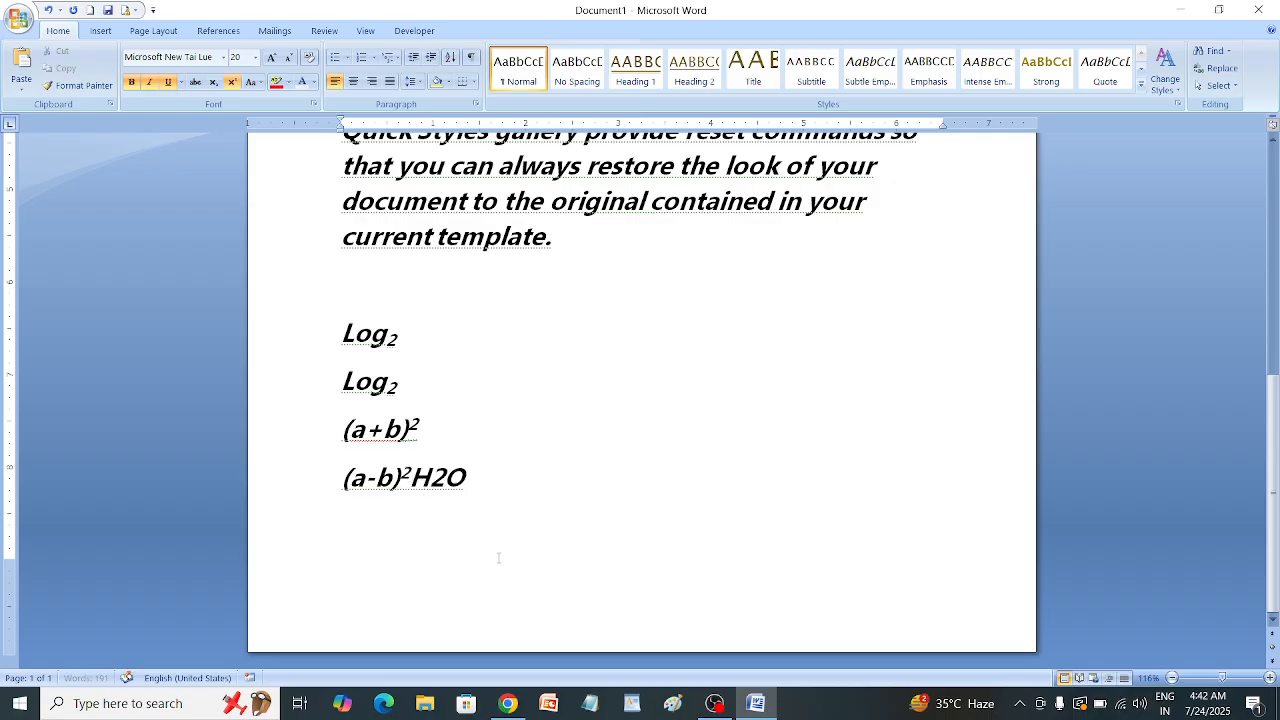
key(Return)
drag(378, 527, 361, 527)
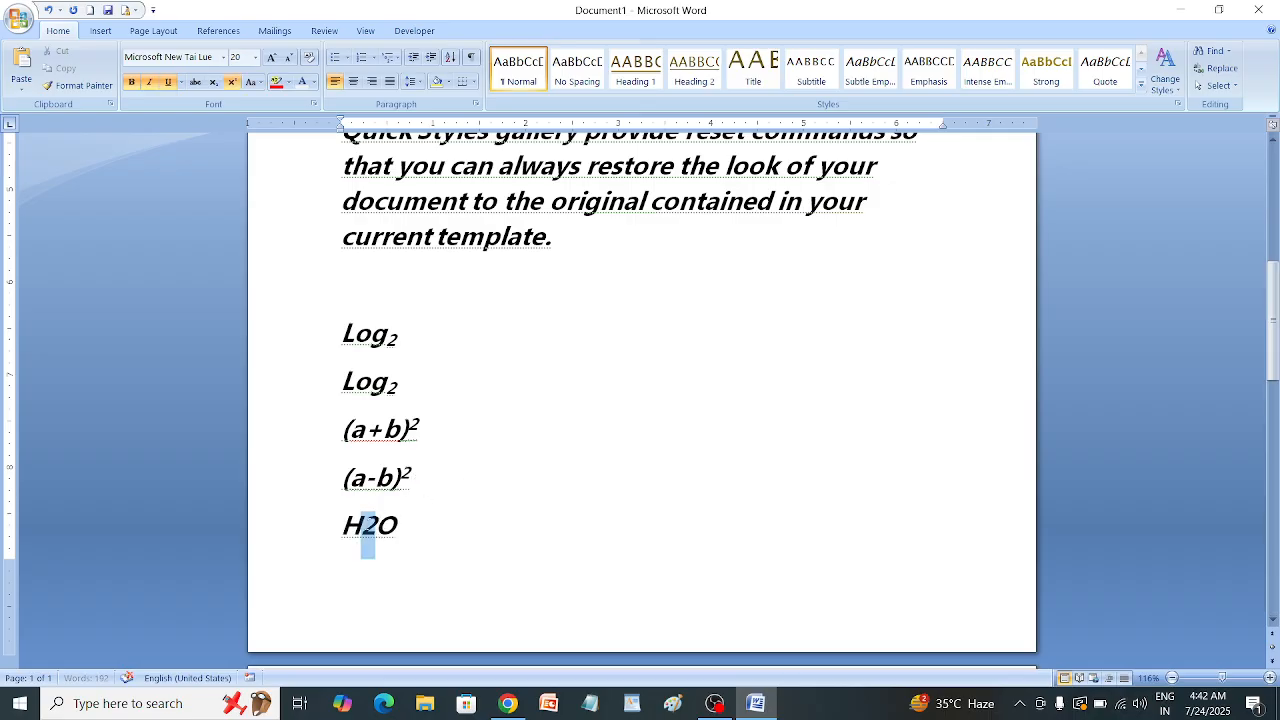
click(221, 86)
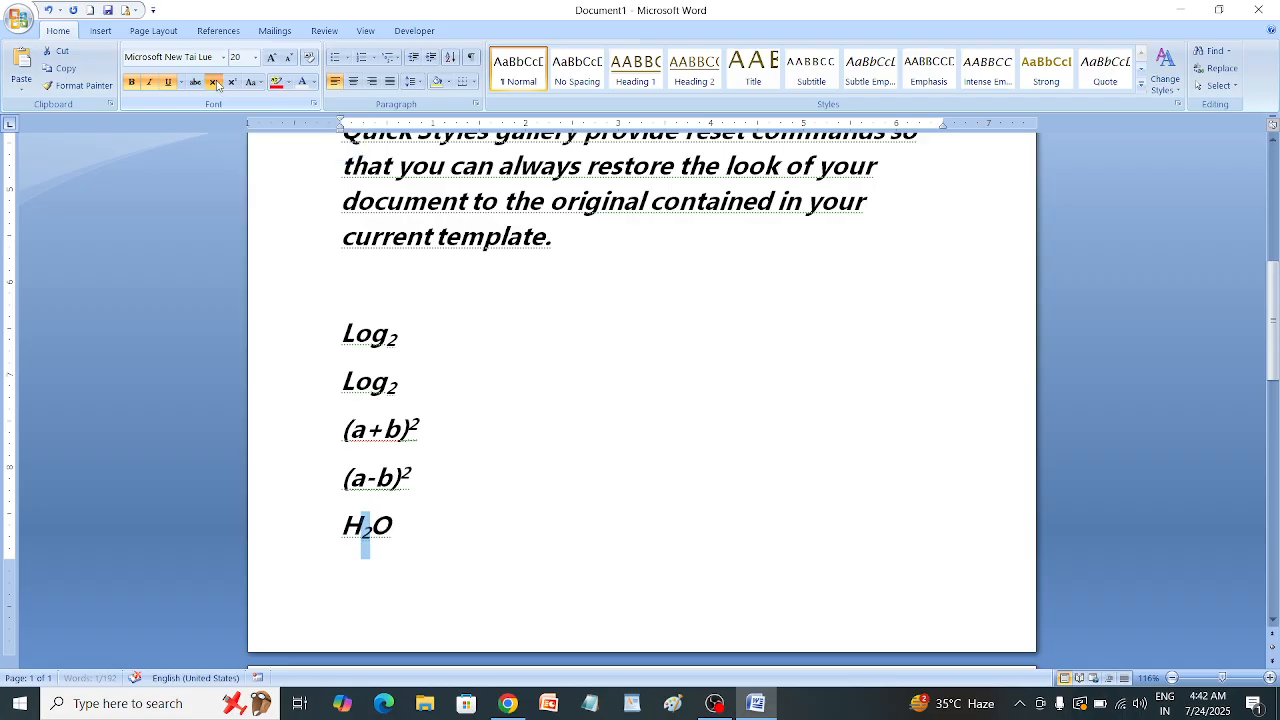
Step: Remove the bold, italic and underline formatting from the H2O line
drag(406, 534, 350, 532)
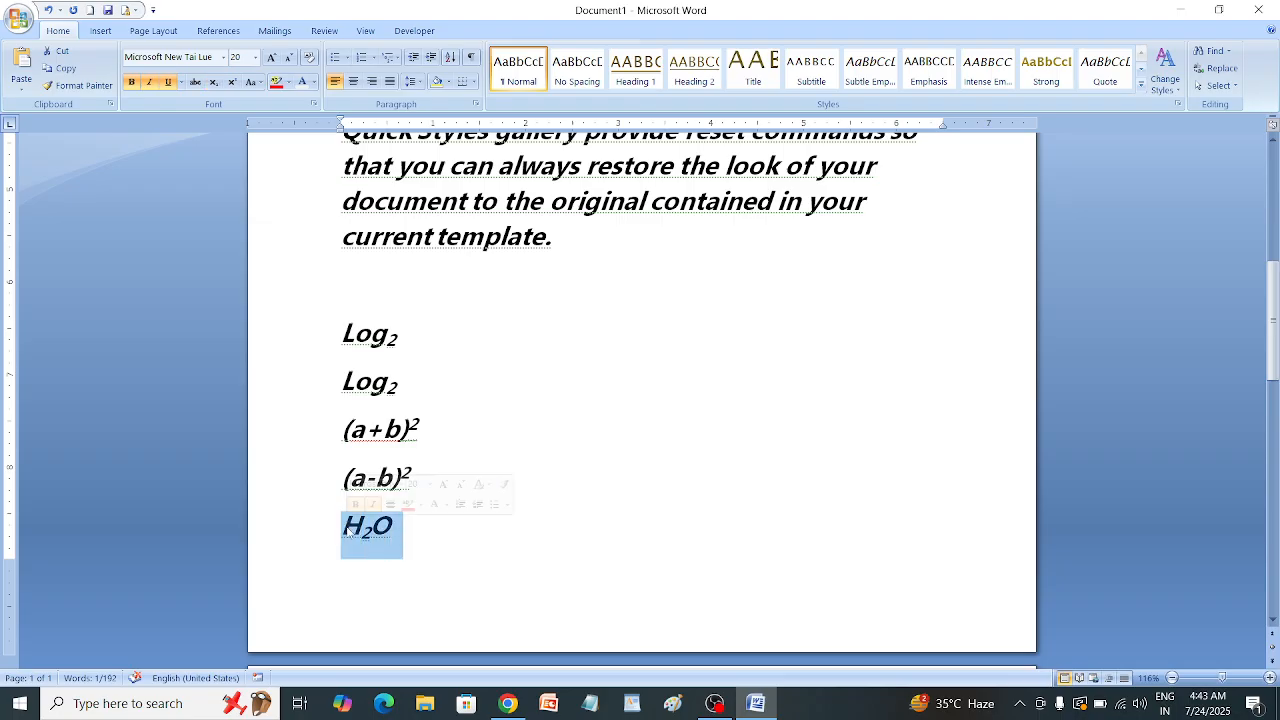
click(149, 82)
click(131, 82)
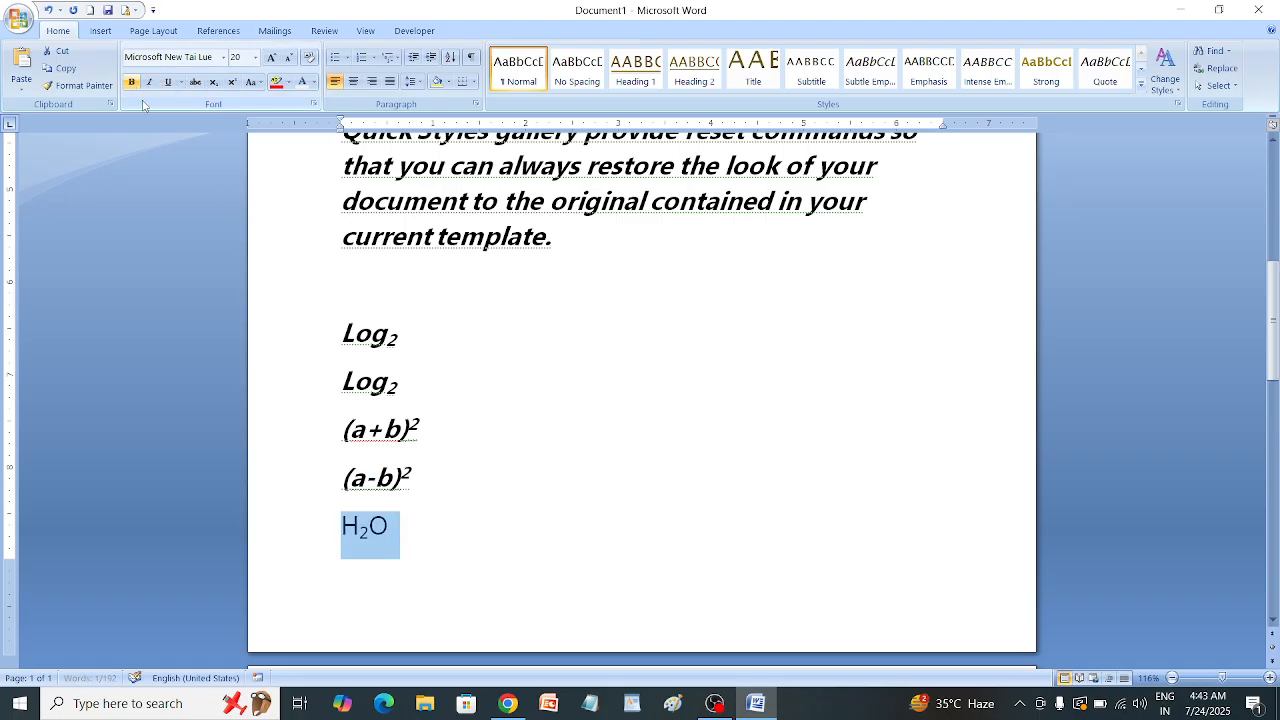
click(437, 540)
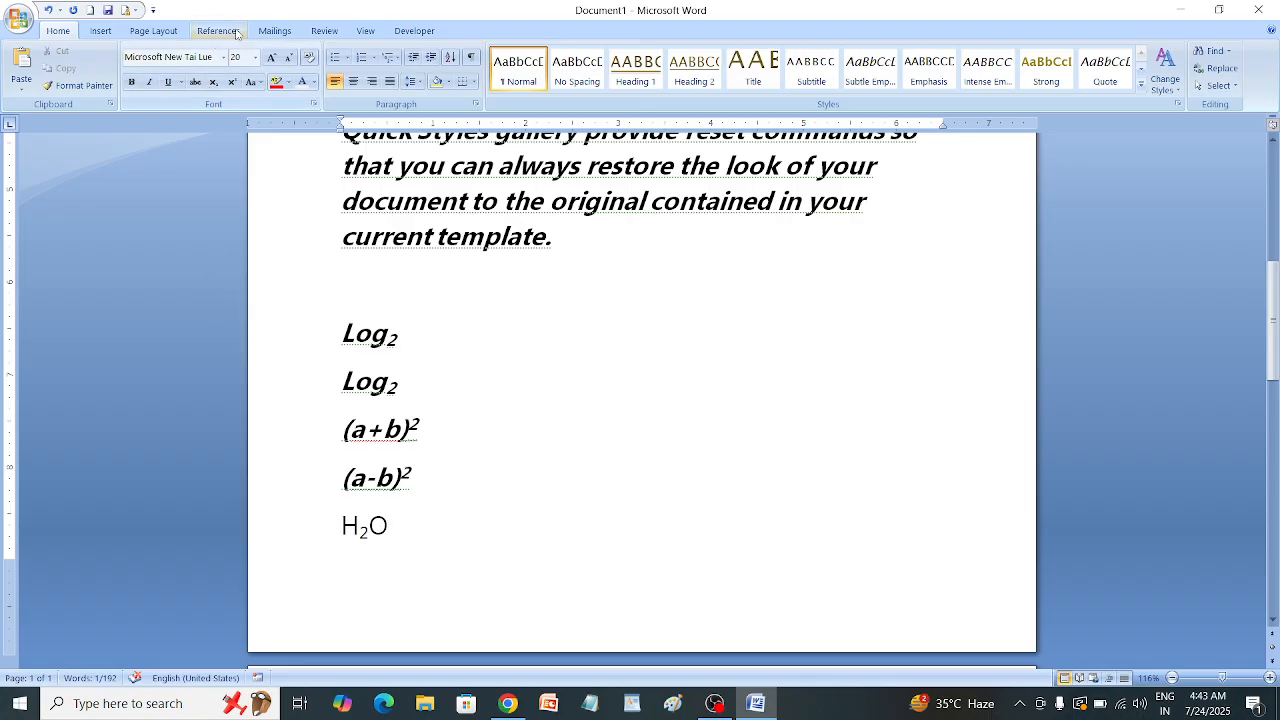
Step: Make the document's first paragraph, starting "On the Insert tab", bold
scroll(523, 346, up, 8)
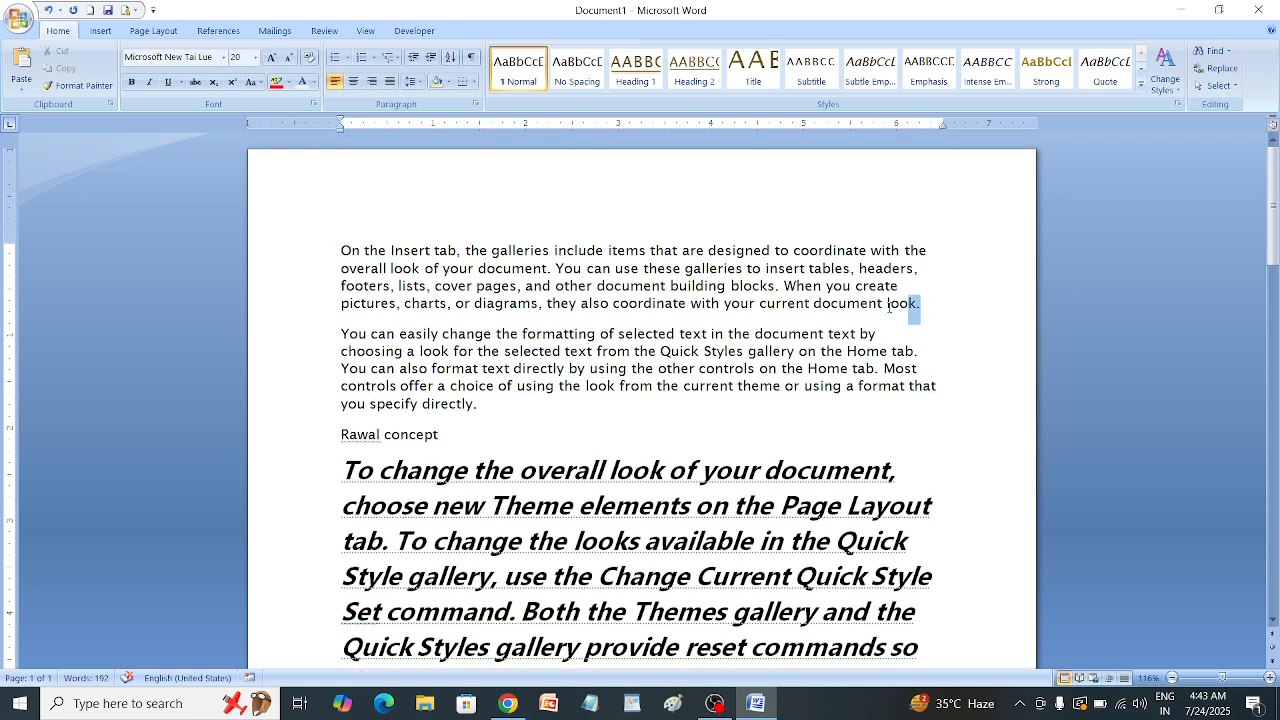
drag(919, 305, 341, 250)
click(238, 206)
click(262, 256)
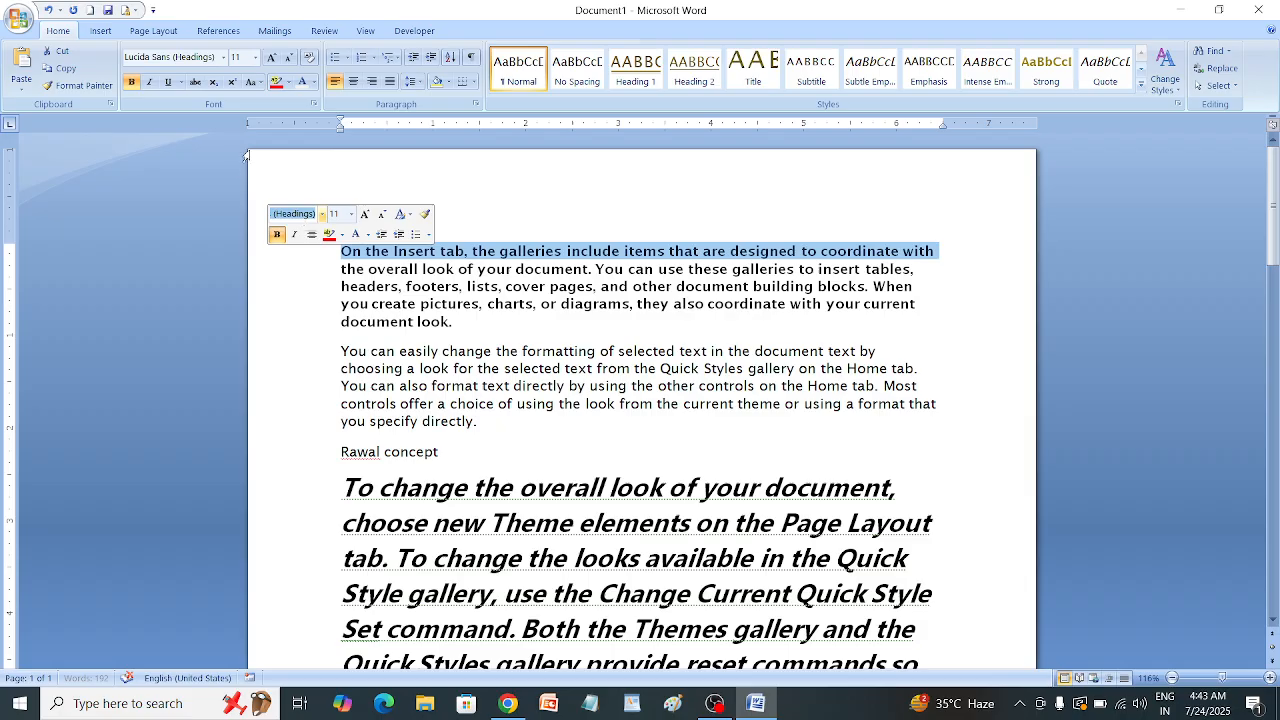
click(258, 86)
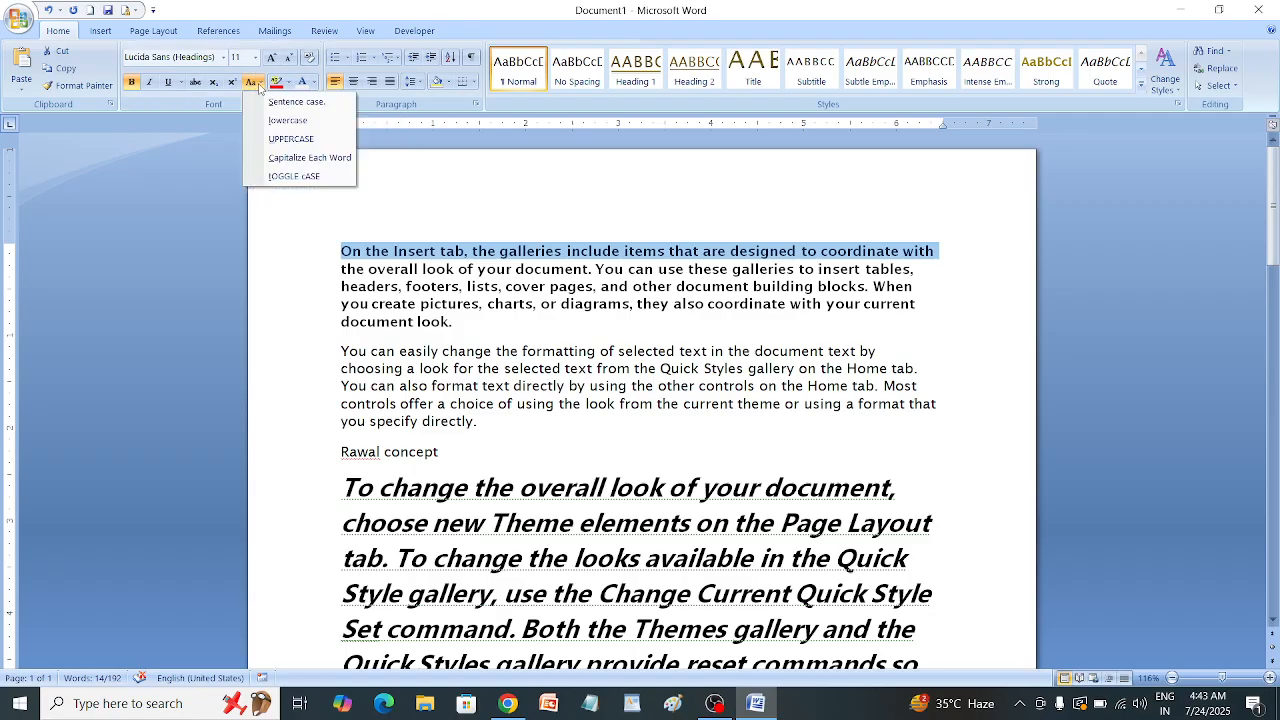
click(313, 234)
click(453, 321)
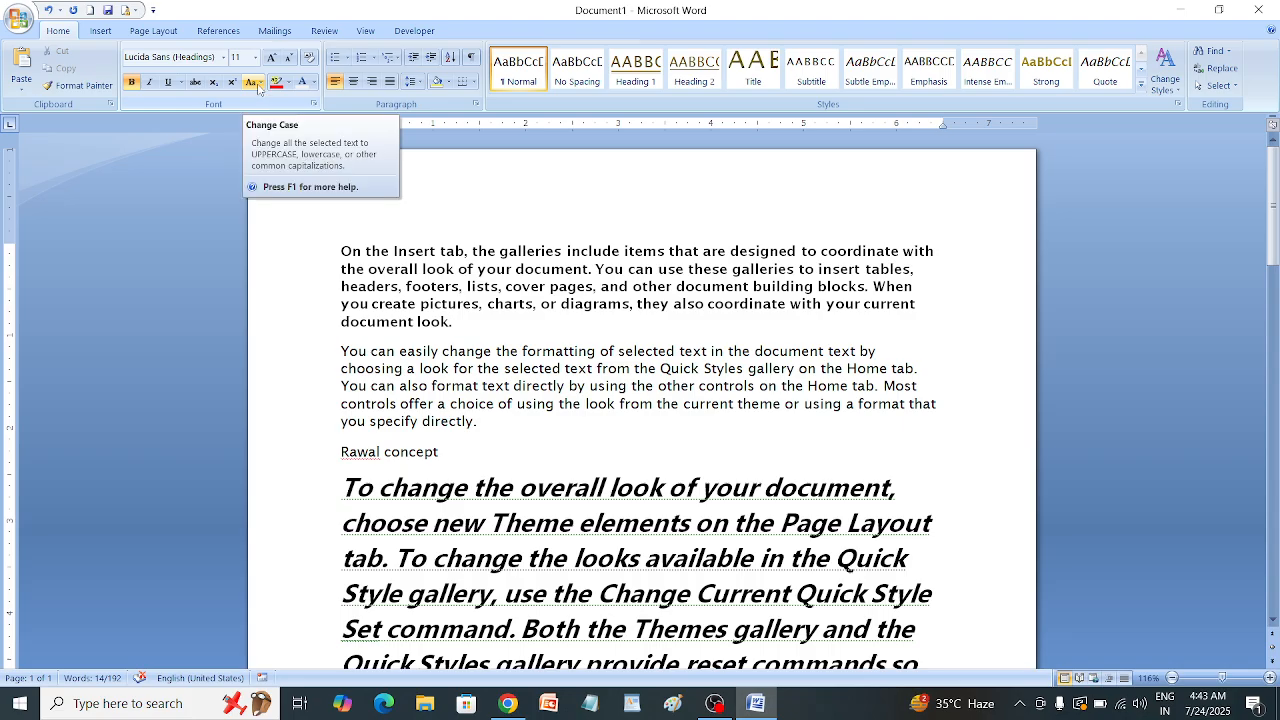
click(258, 86)
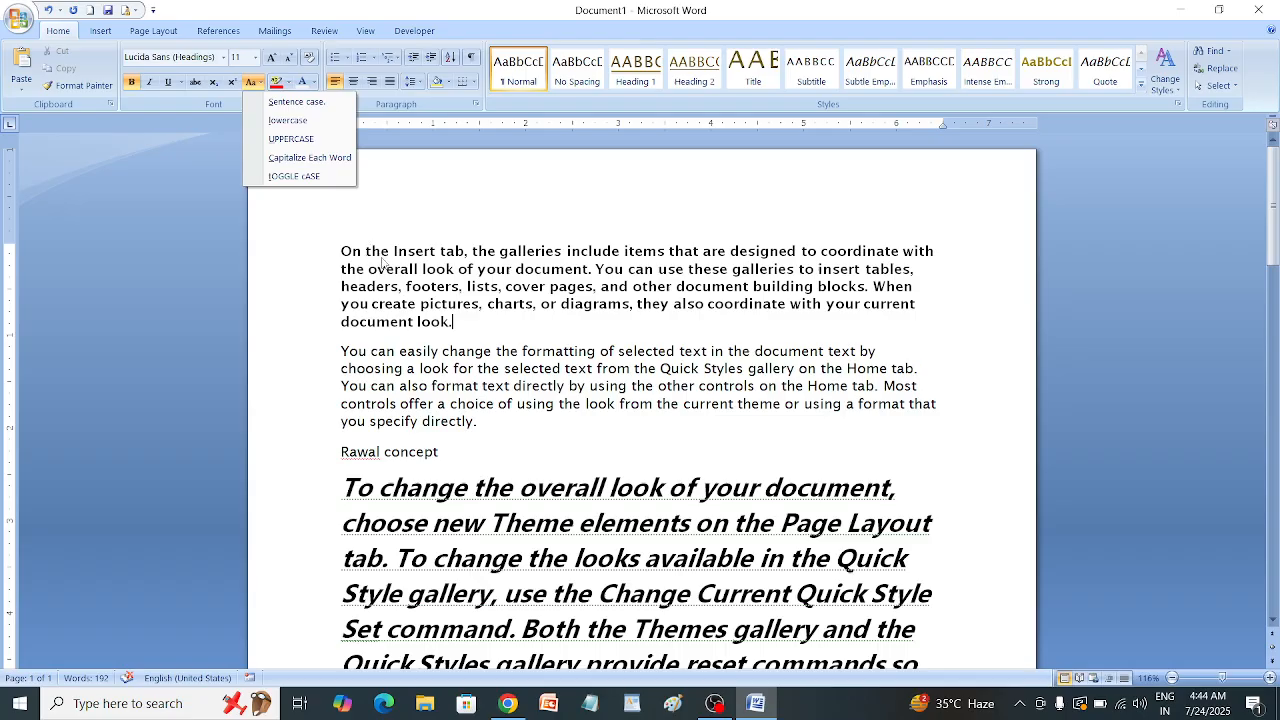
click(461, 327)
Step: Change the case of the whole first paragraph to Capitalize Each Word
drag(455, 325, 306, 220)
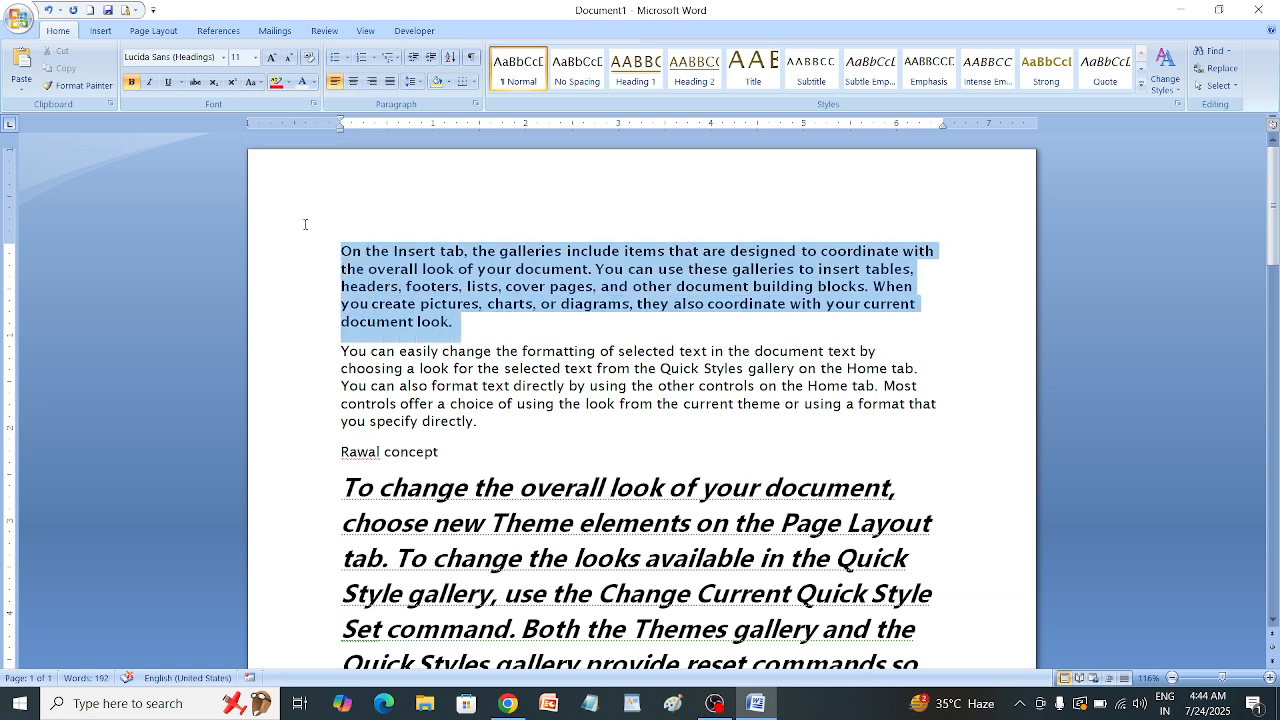
click(256, 86)
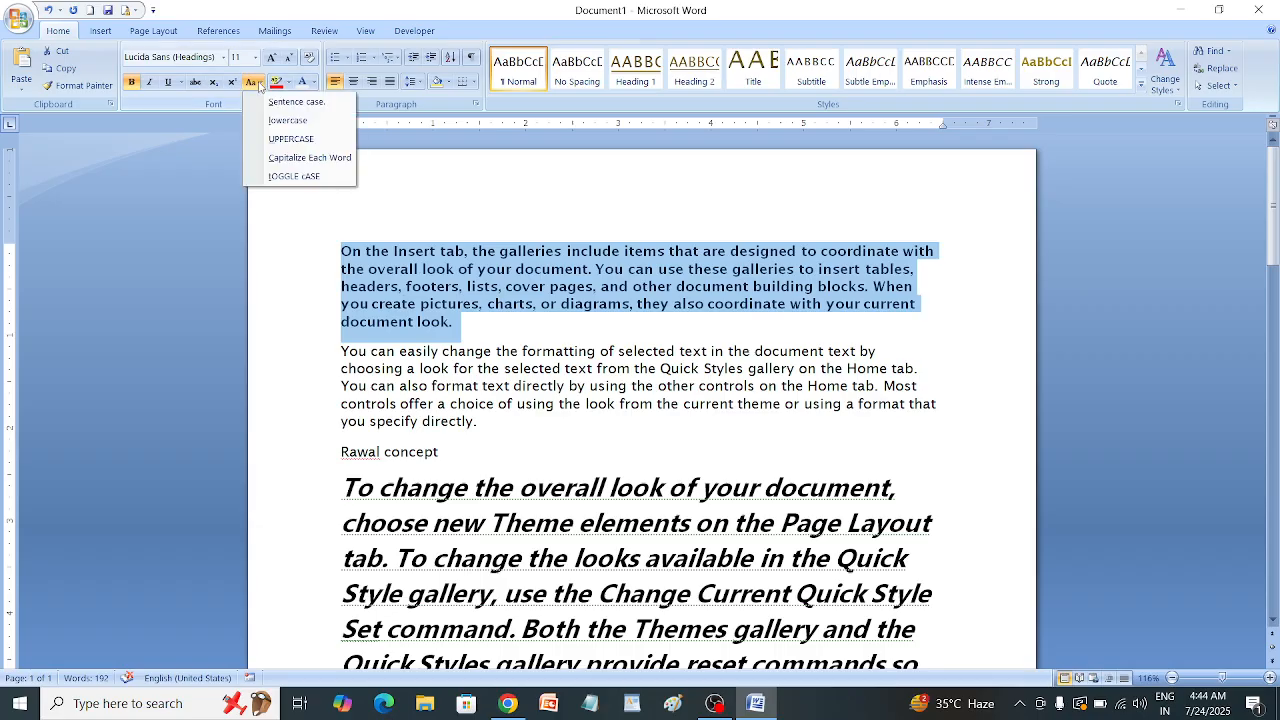
click(280, 160)
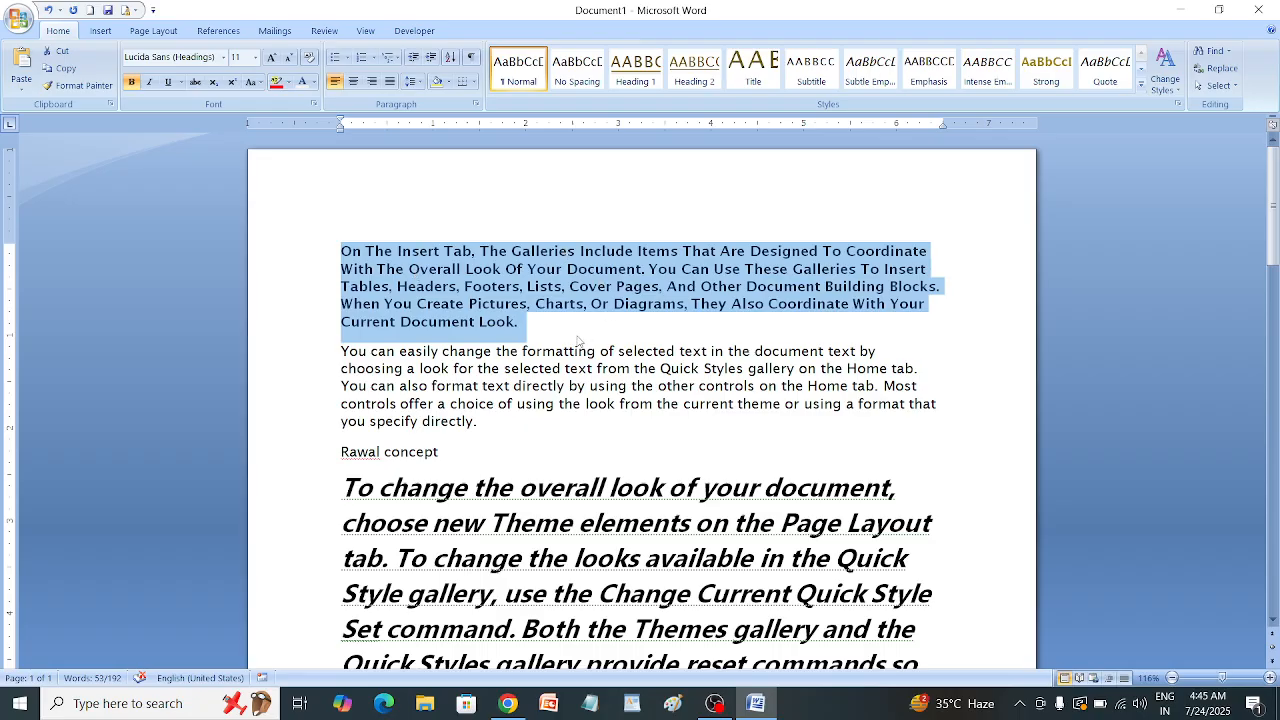
Step: Convert the first paragraph to lowercase and from there to UPPERCASE
click(252, 82)
click(271, 121)
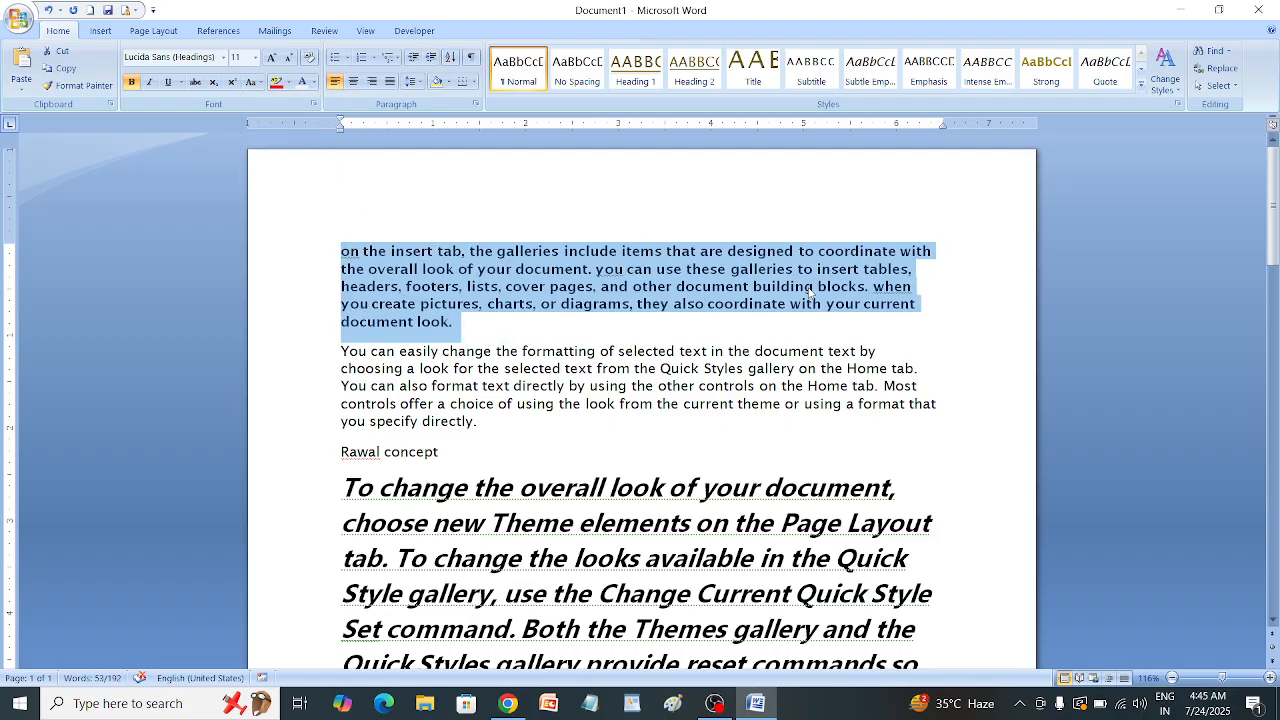
click(259, 84)
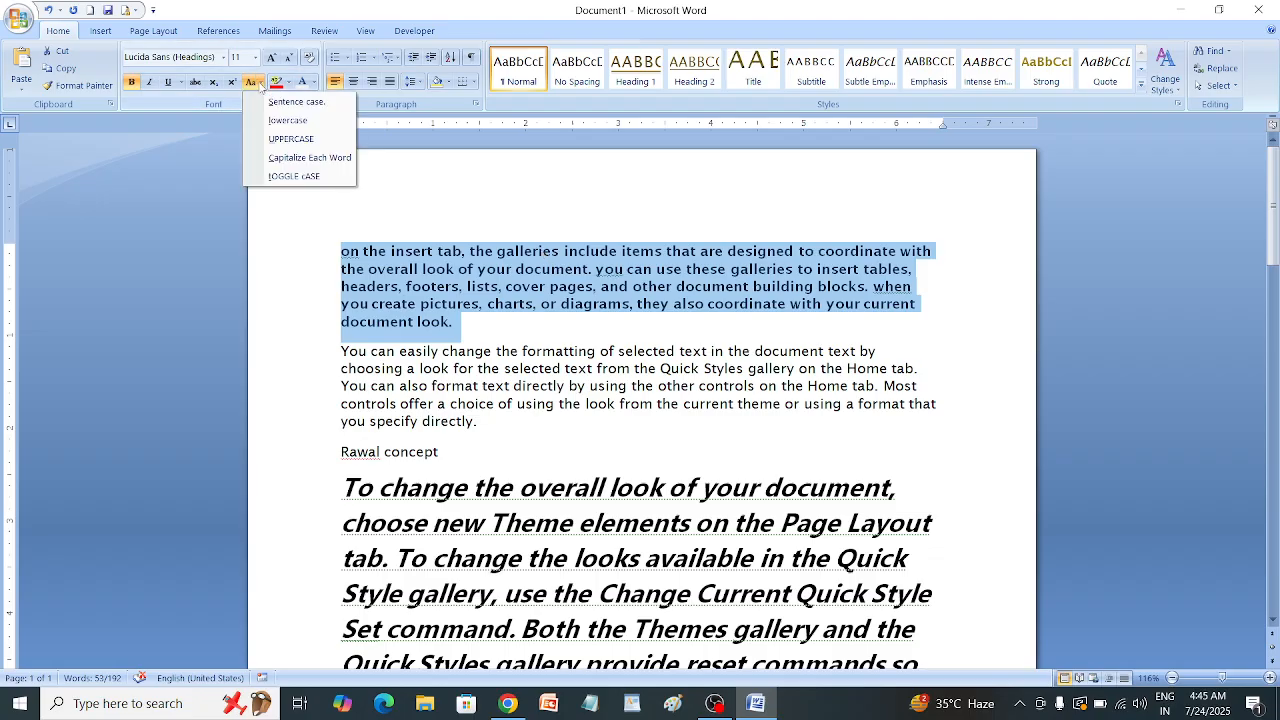
click(290, 138)
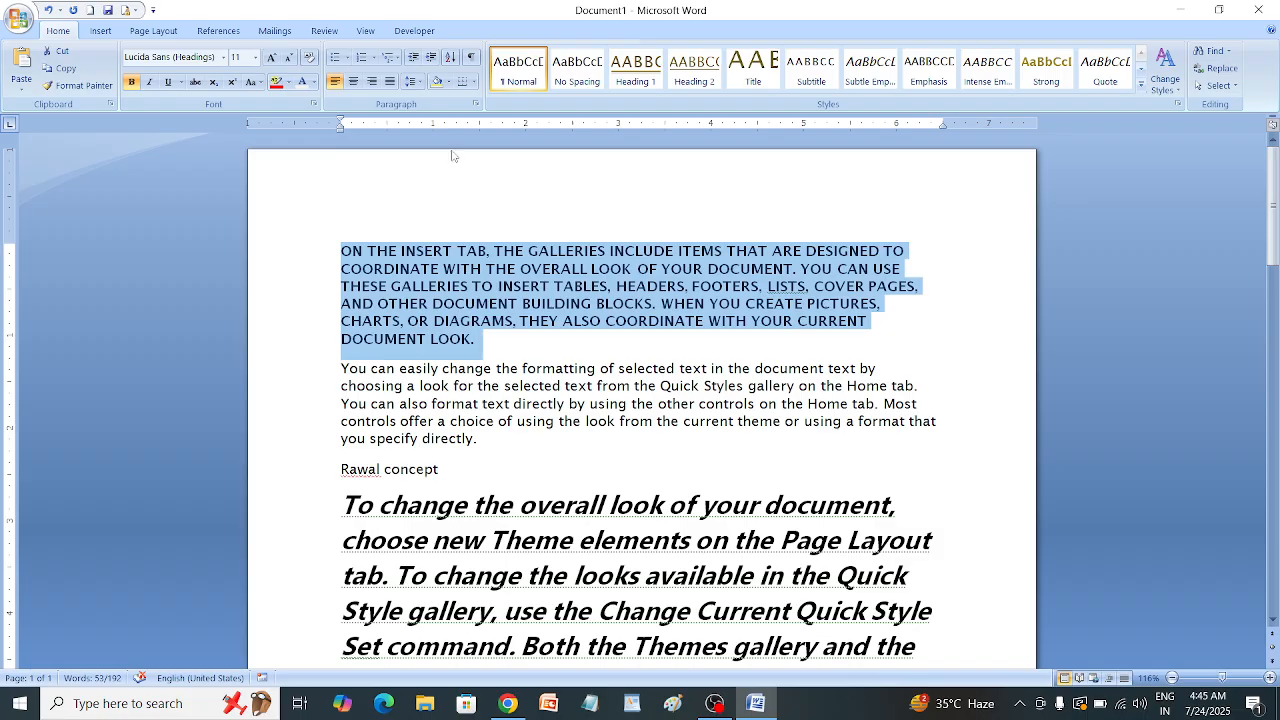
Step: Change the first paragraph to Sentence case and invert its letters with Toggle Case
click(257, 83)
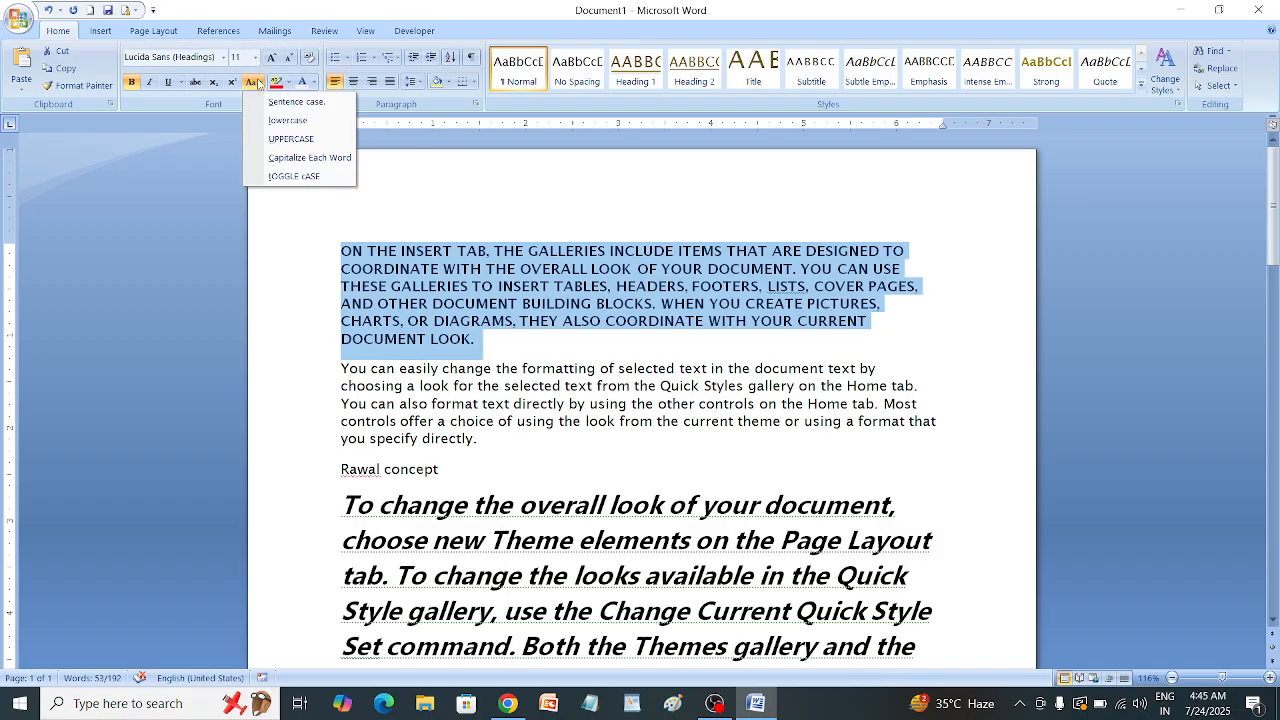
click(283, 100)
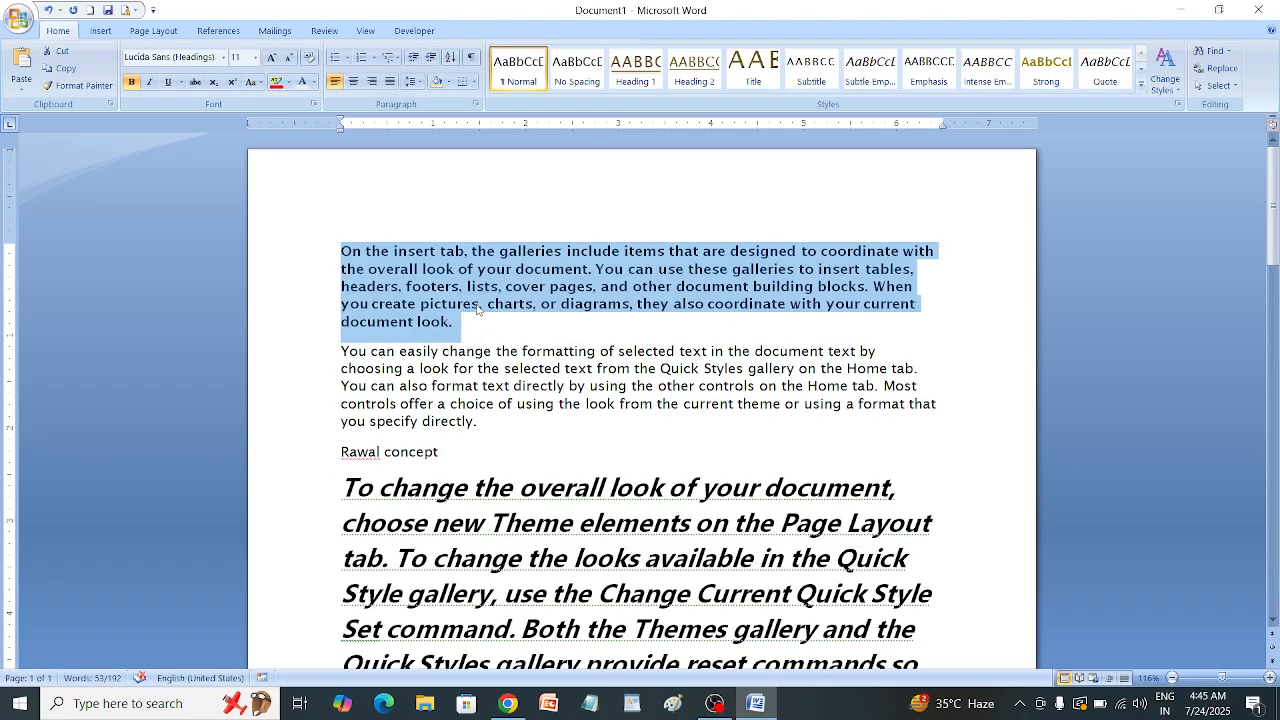
click(260, 84)
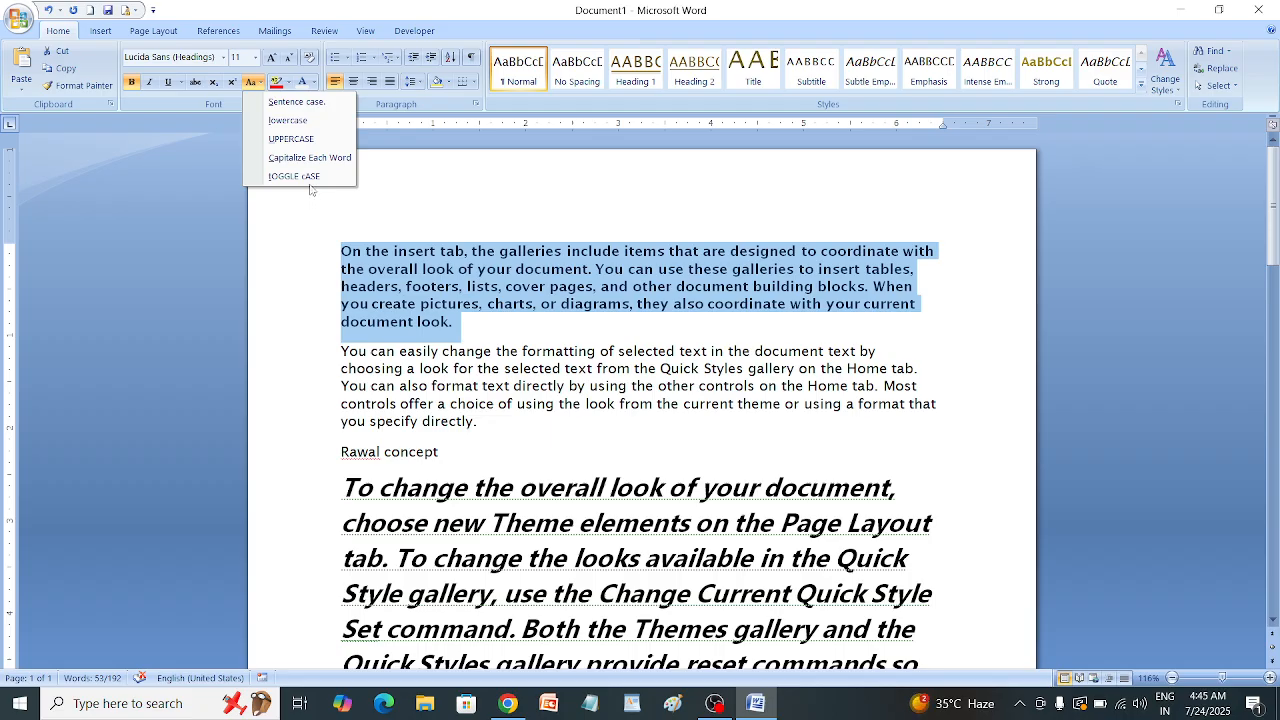
click(310, 177)
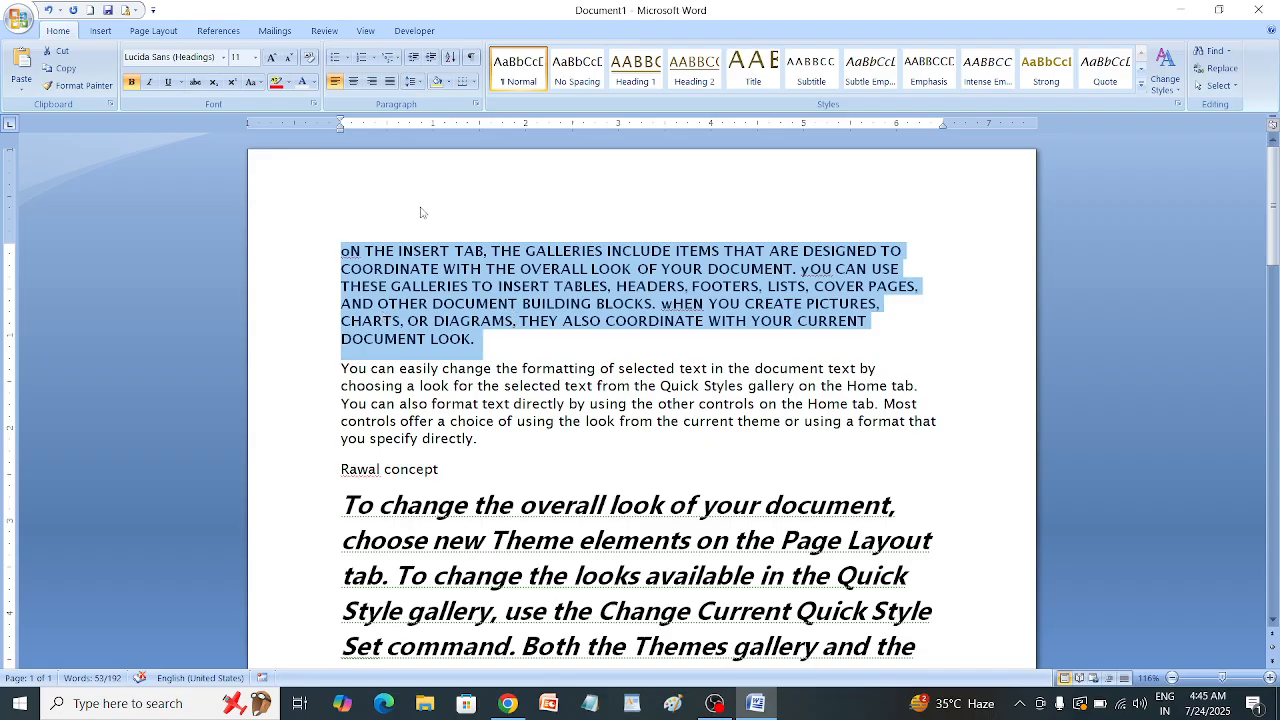
click(259, 83)
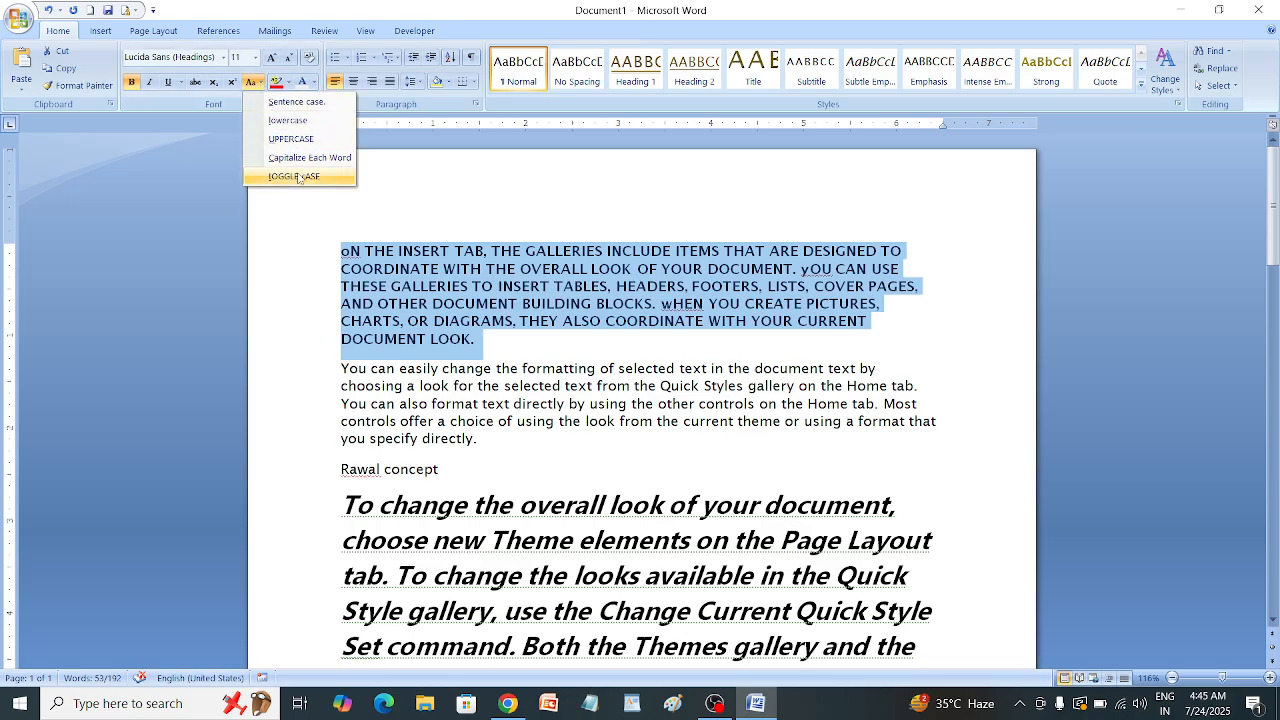
key(Escape)
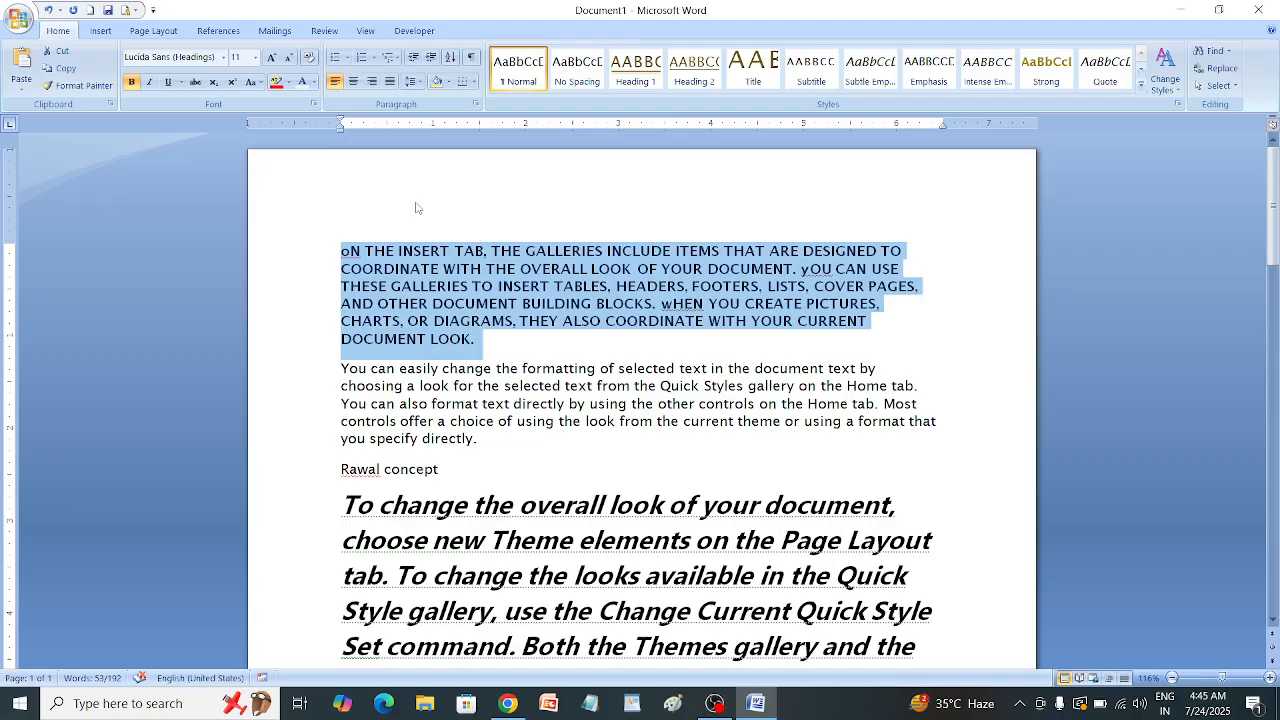
click(288, 87)
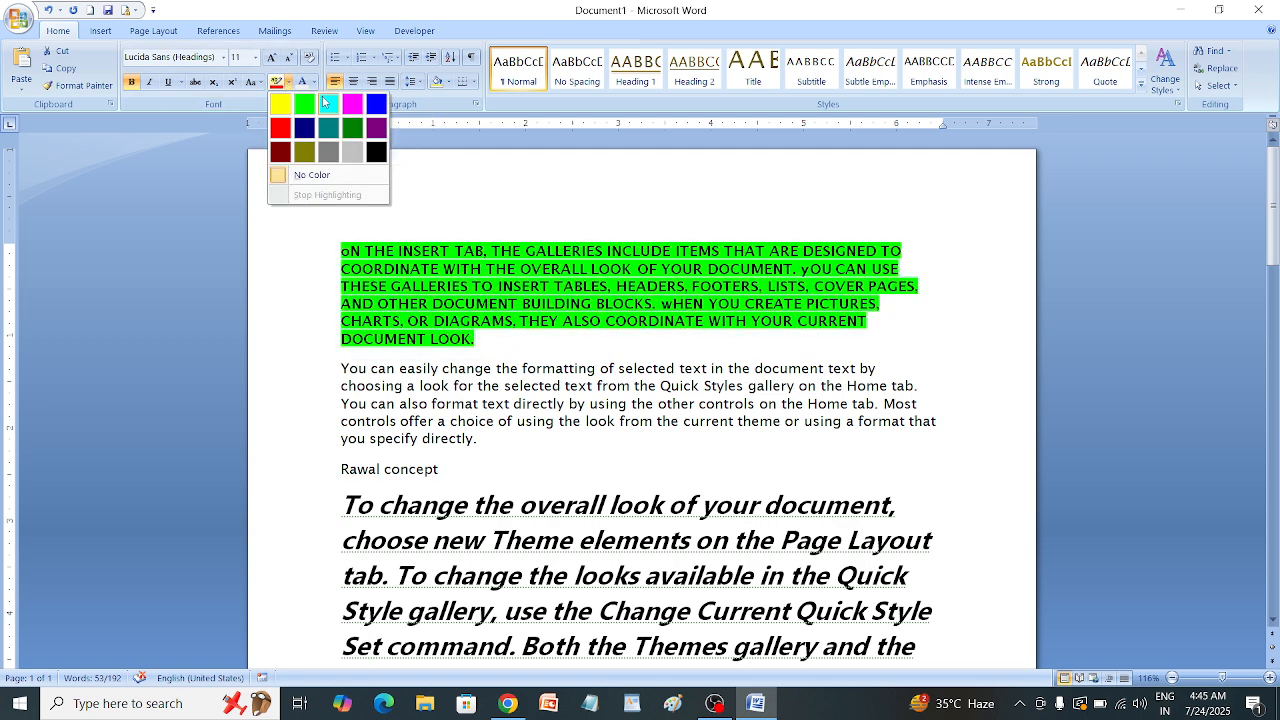
click(603, 186)
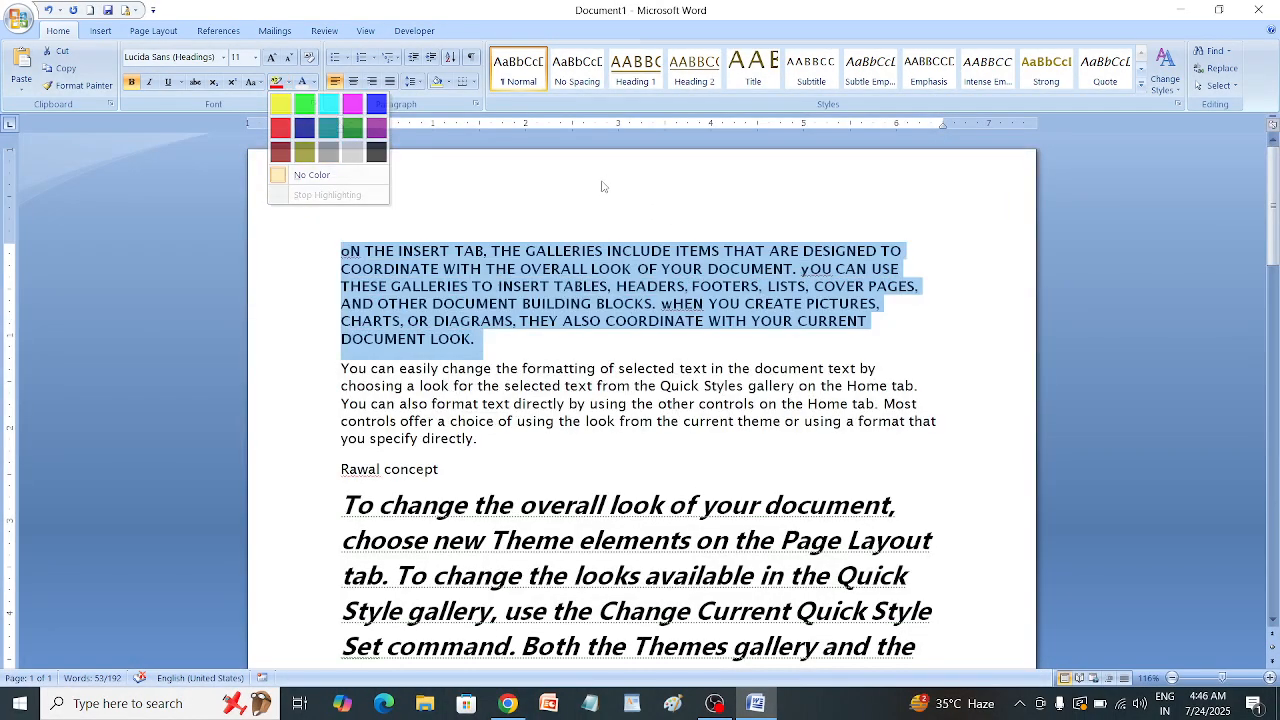
click(605, 209)
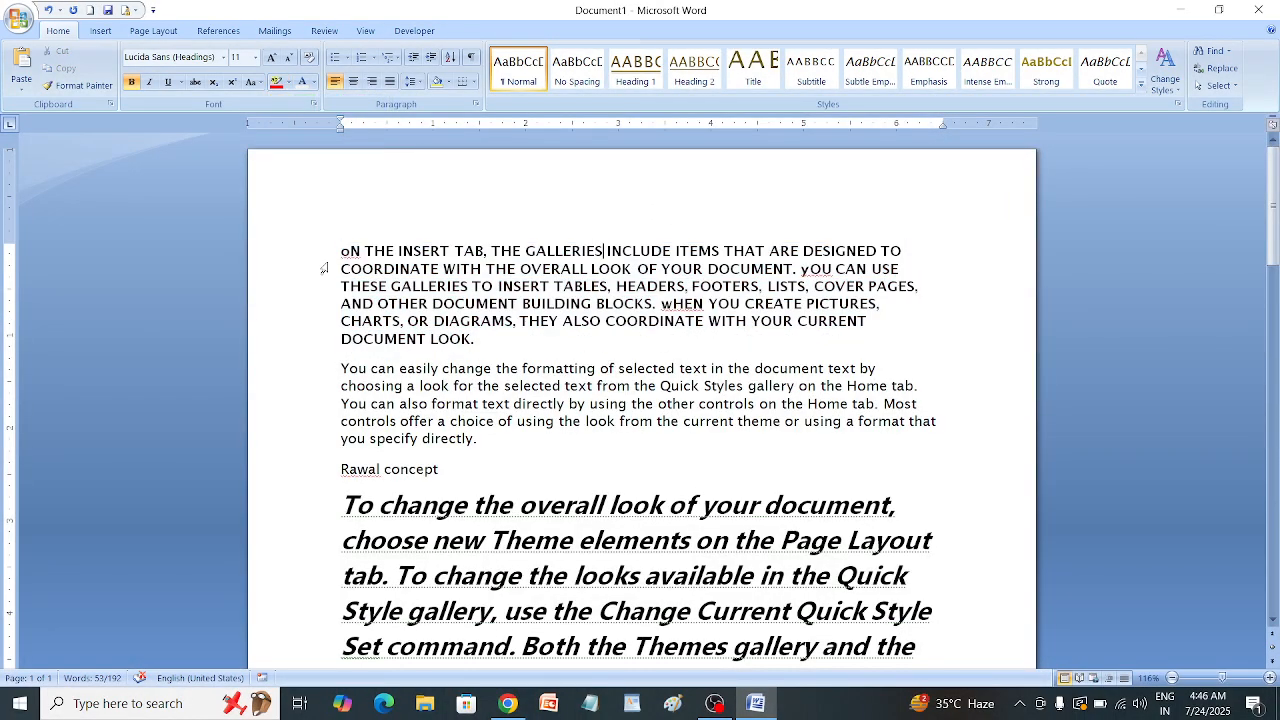
Step: Add the word COMPUTER on its own line above the first paragraph
key(Return)
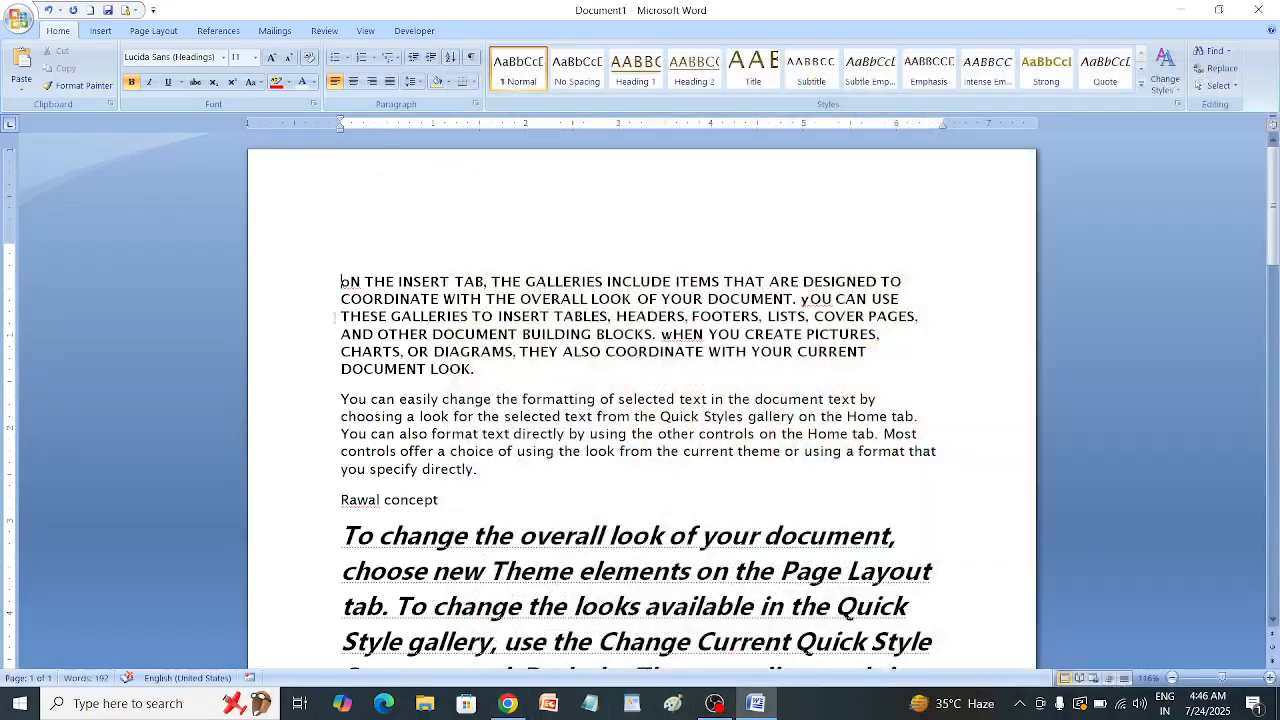
click(396, 255)
text(COMPIUTER)
Step: Highlight the word COMPUTER in yellow
drag(430, 251, 336, 251)
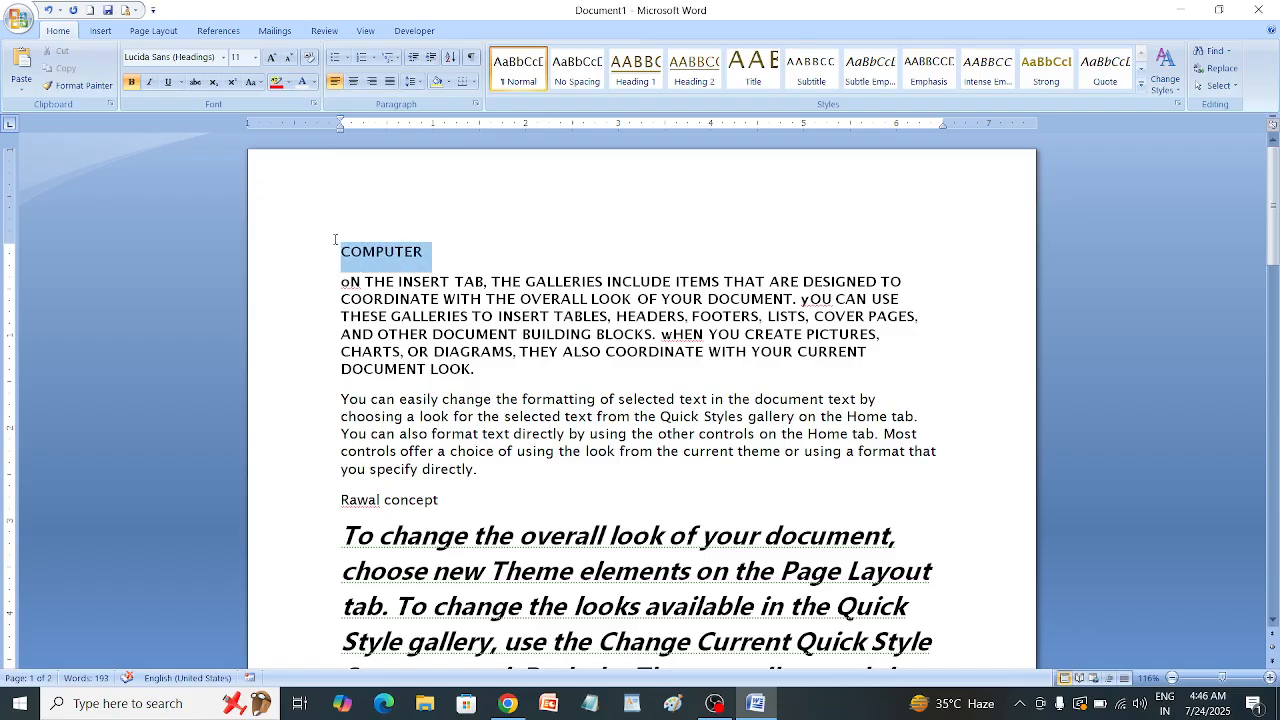
click(288, 83)
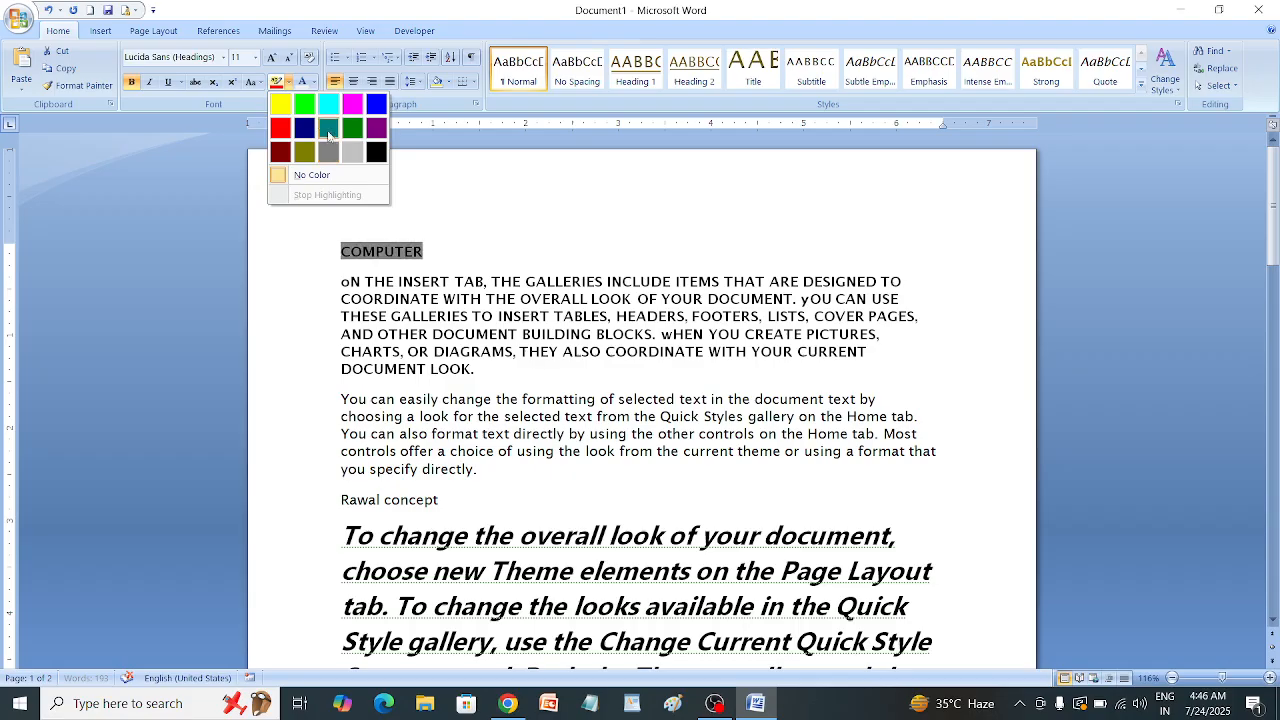
click(284, 105)
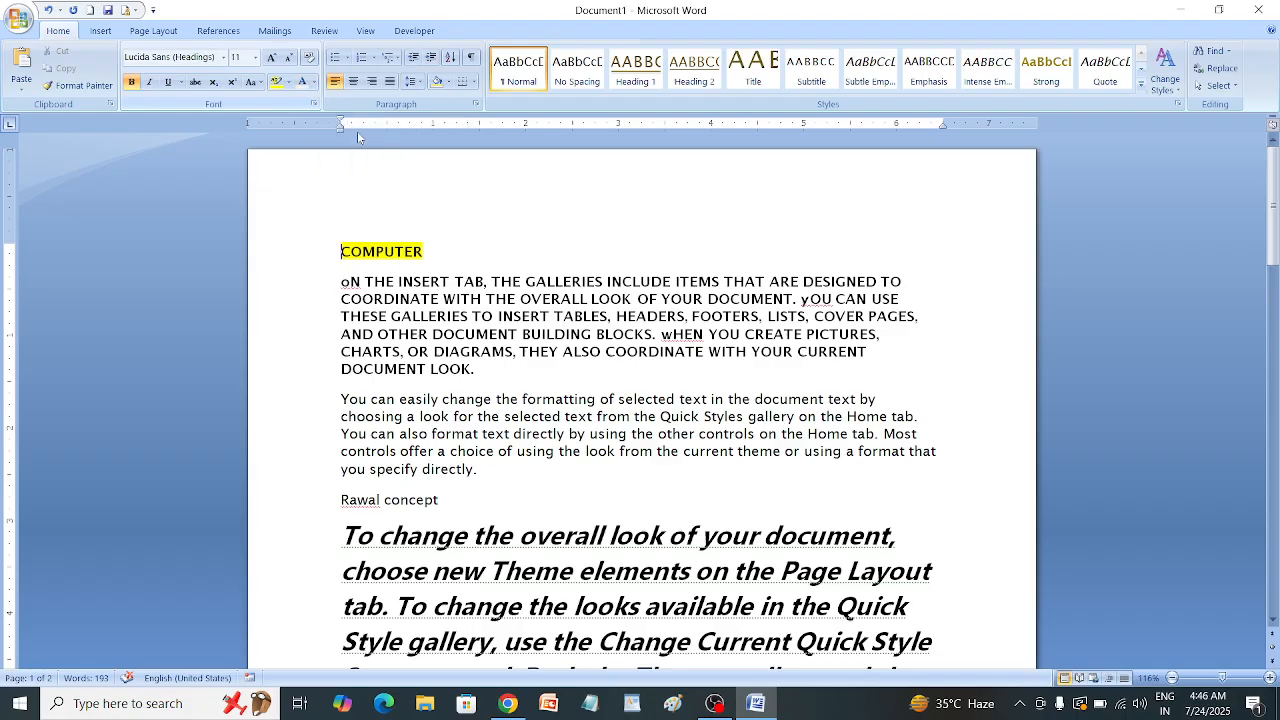
Step: Set the font color of the paragraph directly below COMPUTER to the standard purple
drag(499, 377, 305, 285)
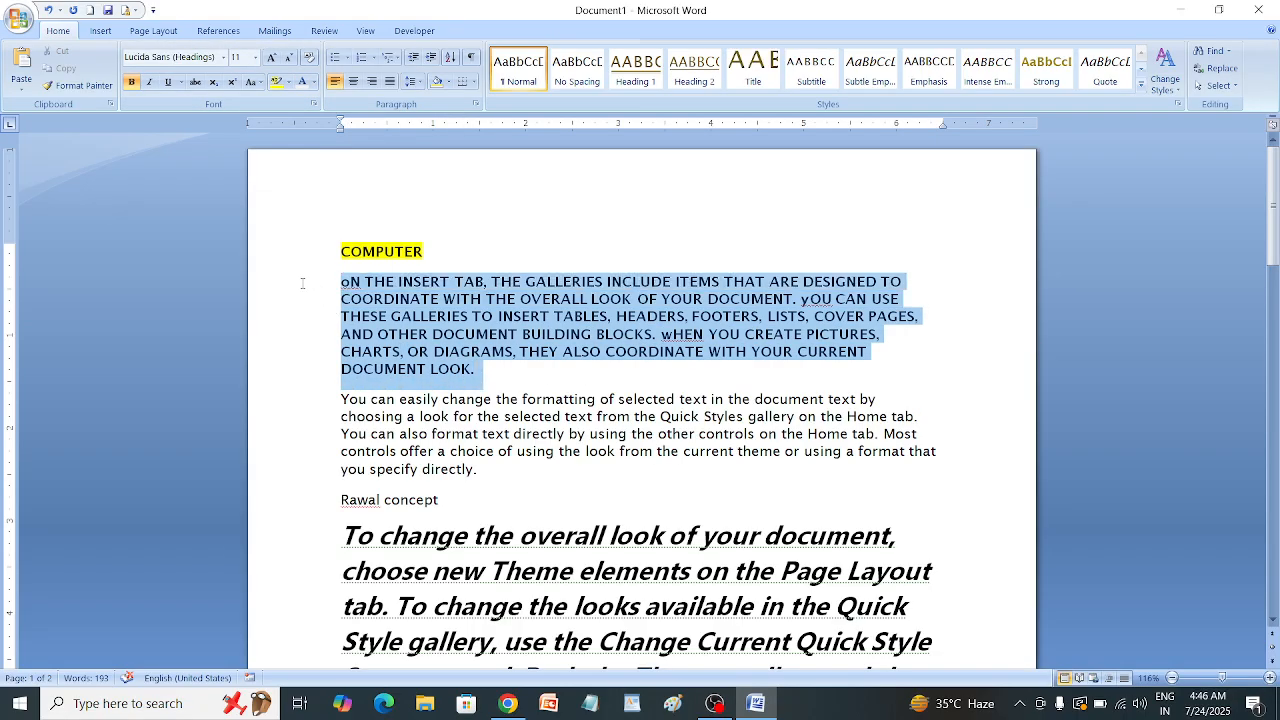
click(499, 360)
drag(476, 371, 328, 288)
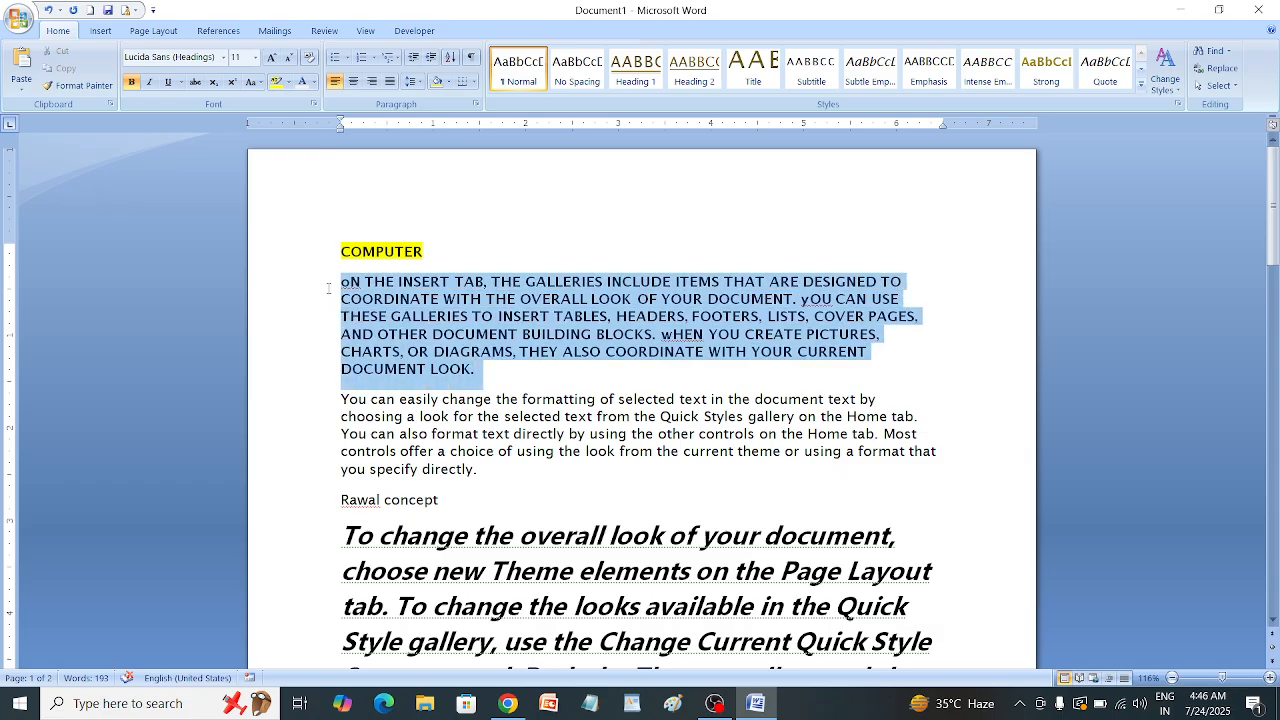
click(313, 82)
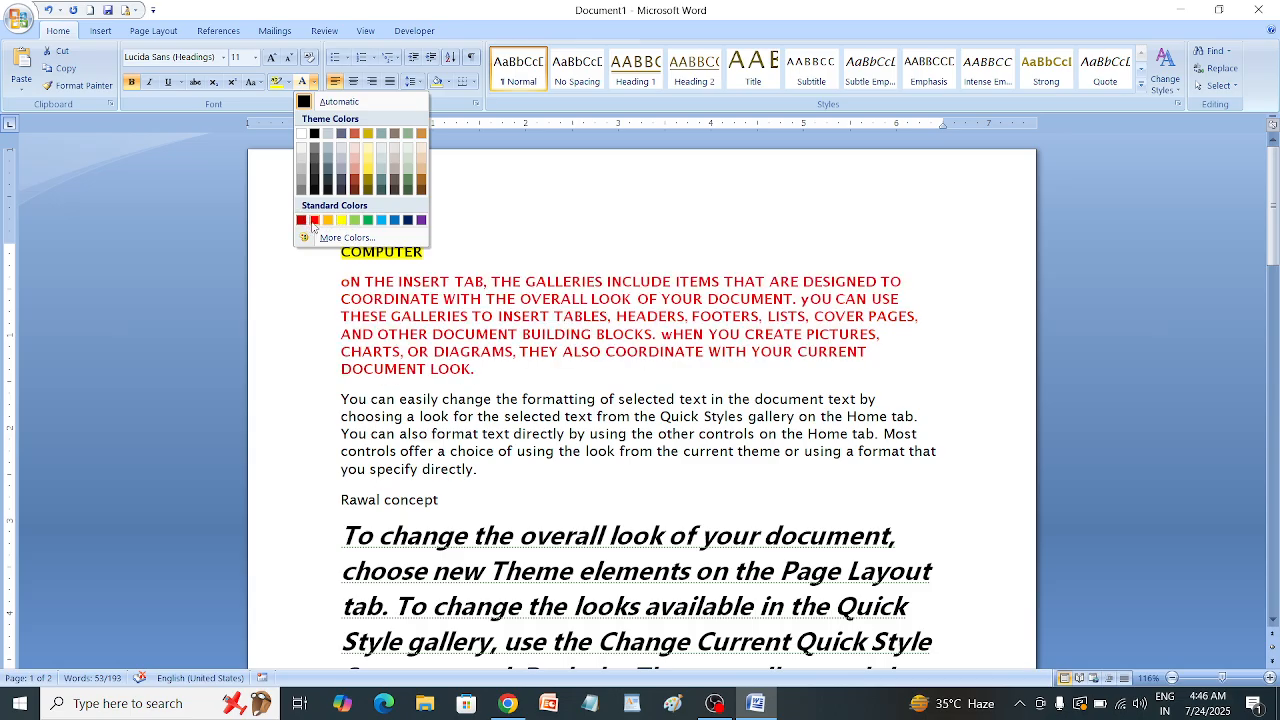
click(421, 220)
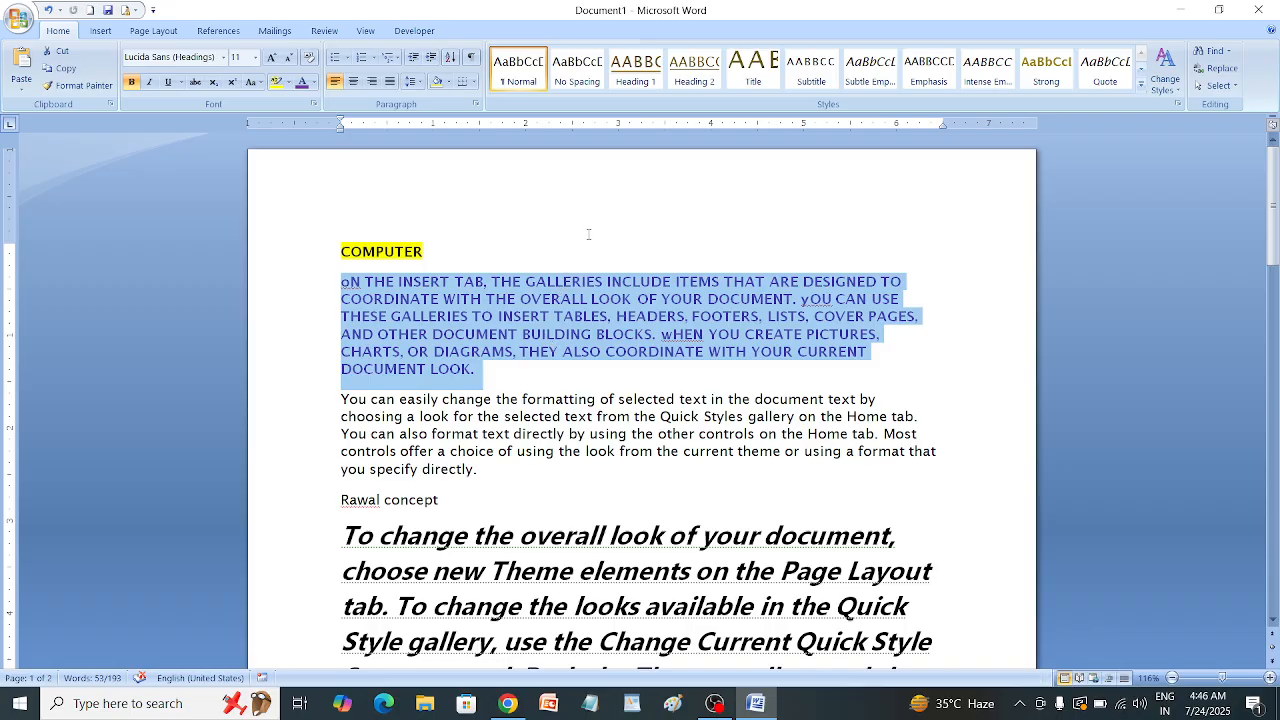
click(486, 223)
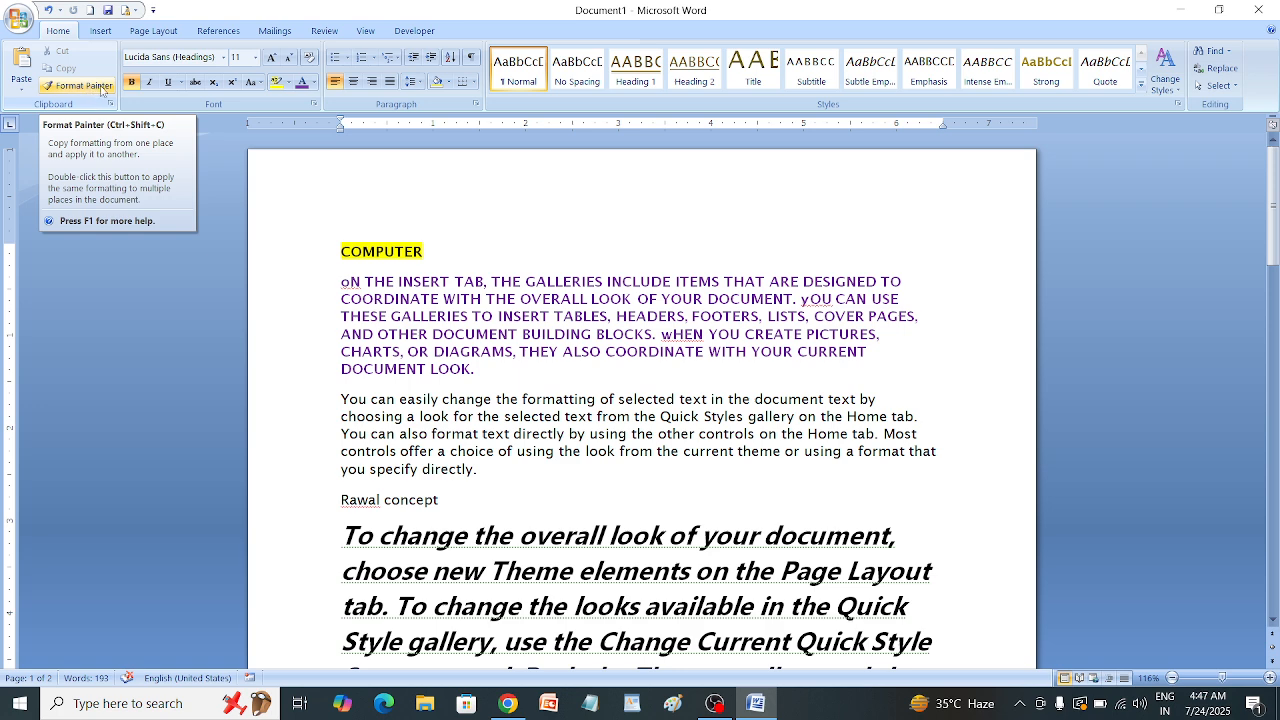
Step: Copy the plain formatting of the two-word line above the large italic paragraph onto COMPUTER with Format Painter
click(100, 90)
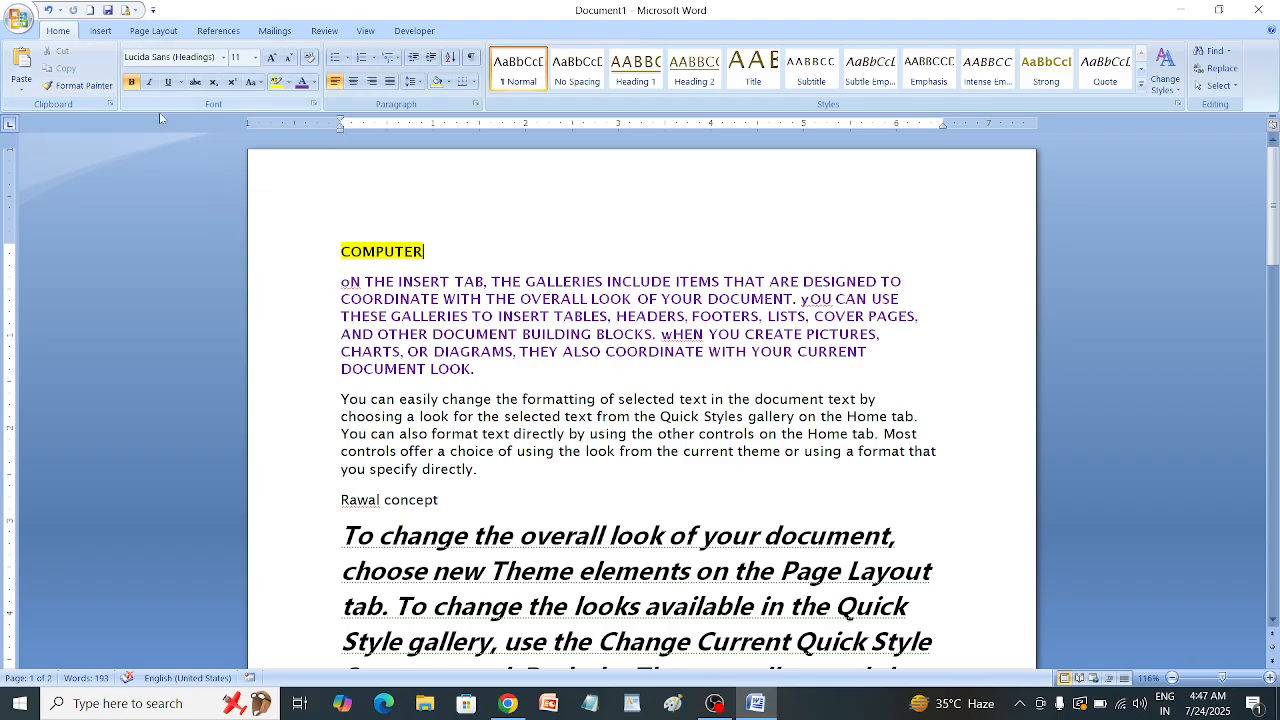
drag(439, 247, 327, 254)
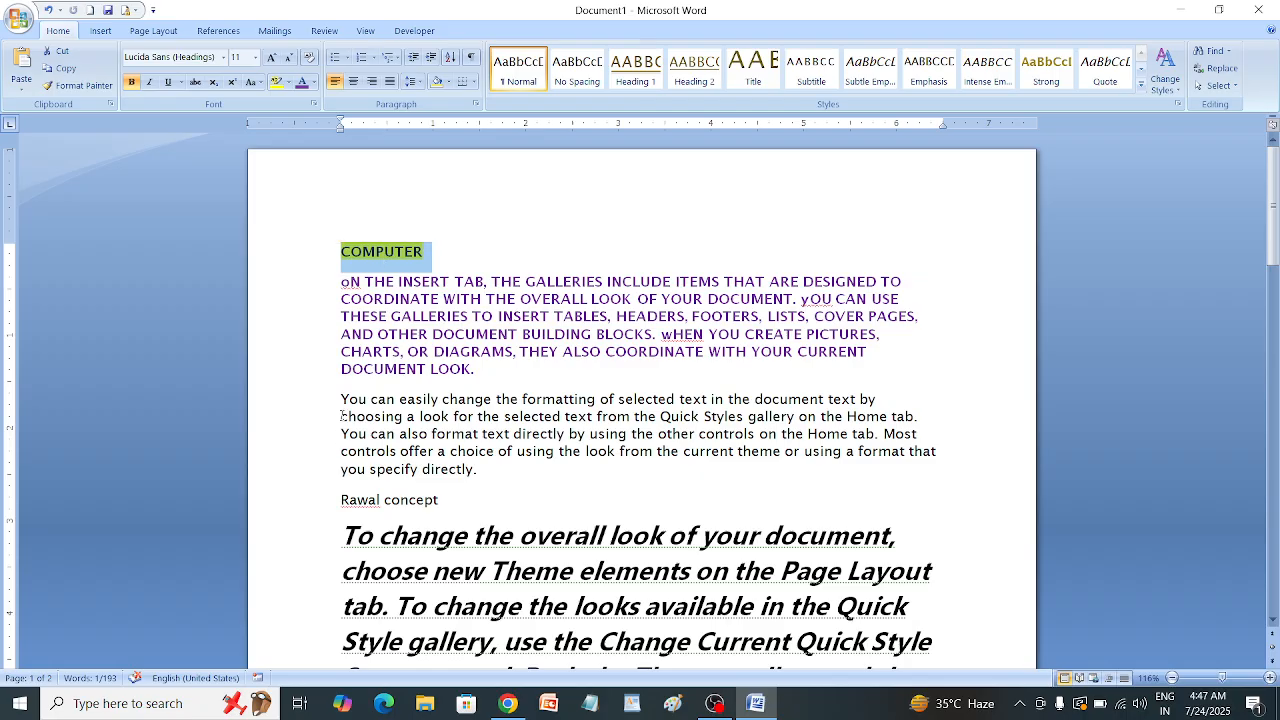
drag(484, 470, 356, 408)
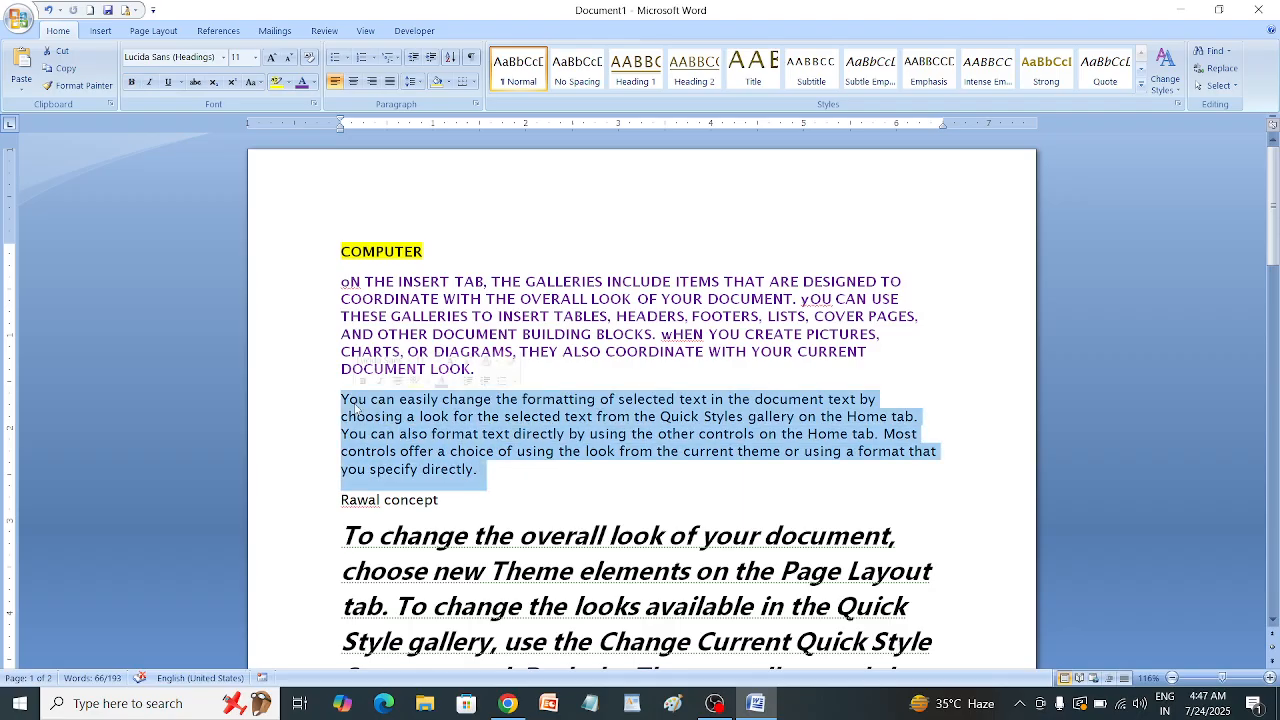
drag(443, 499, 341, 500)
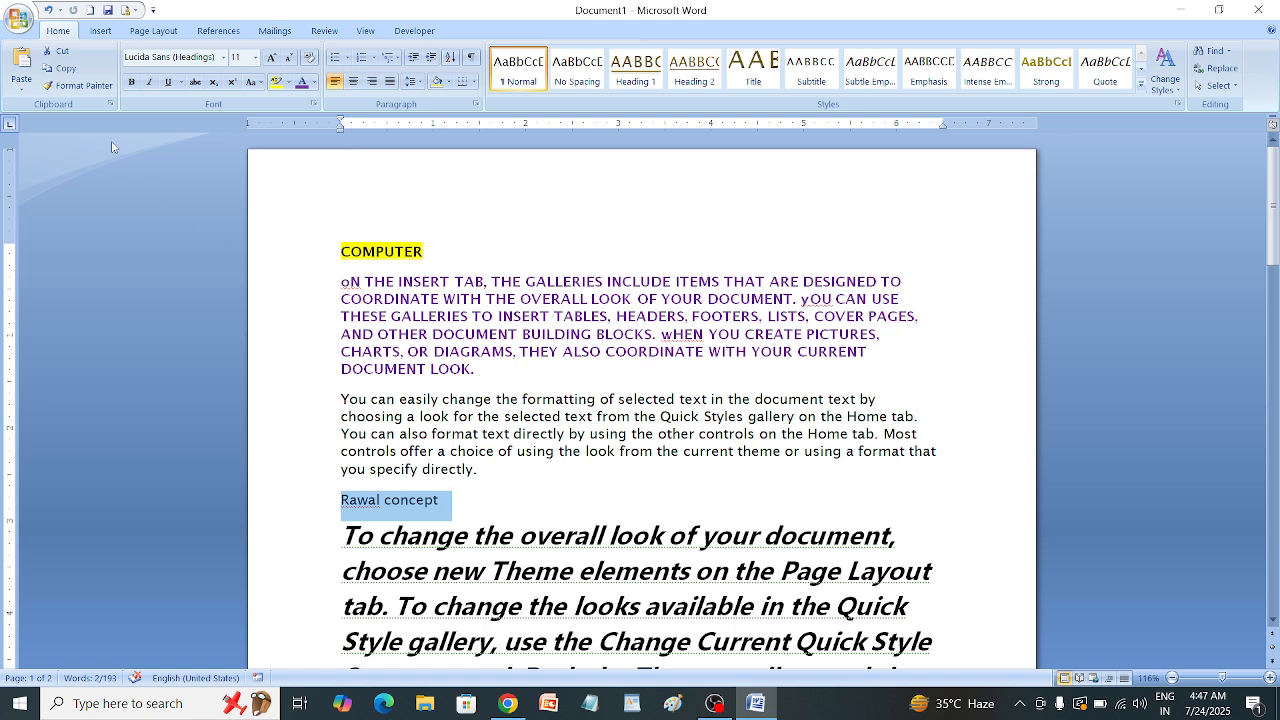
click(77, 85)
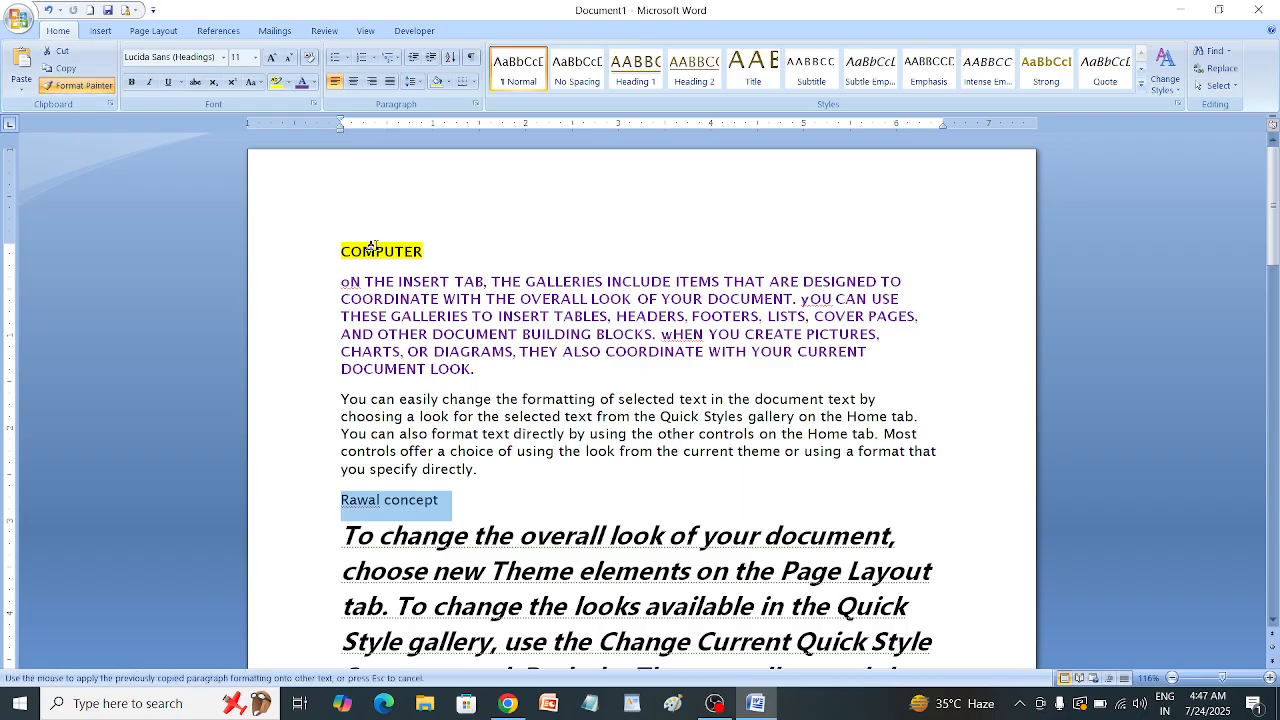
click(372, 248)
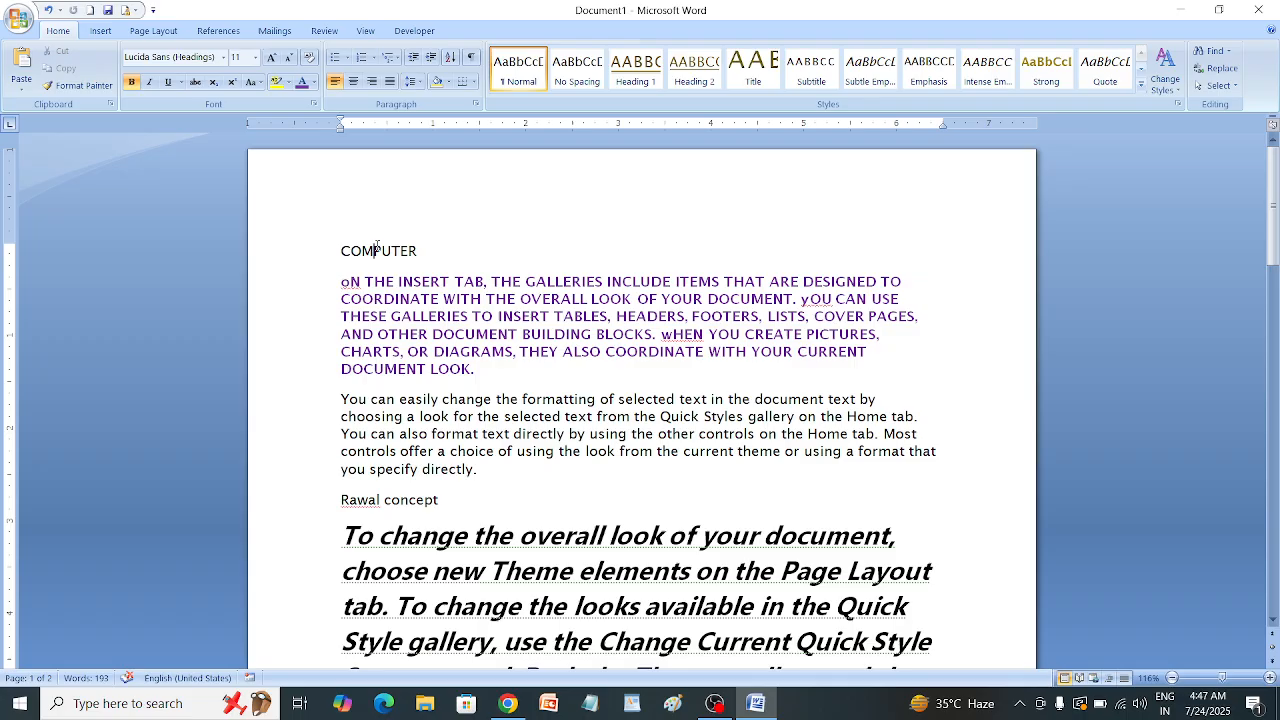
Step: Highlight the word COMPUTER in bright green
drag(424, 250, 340, 250)
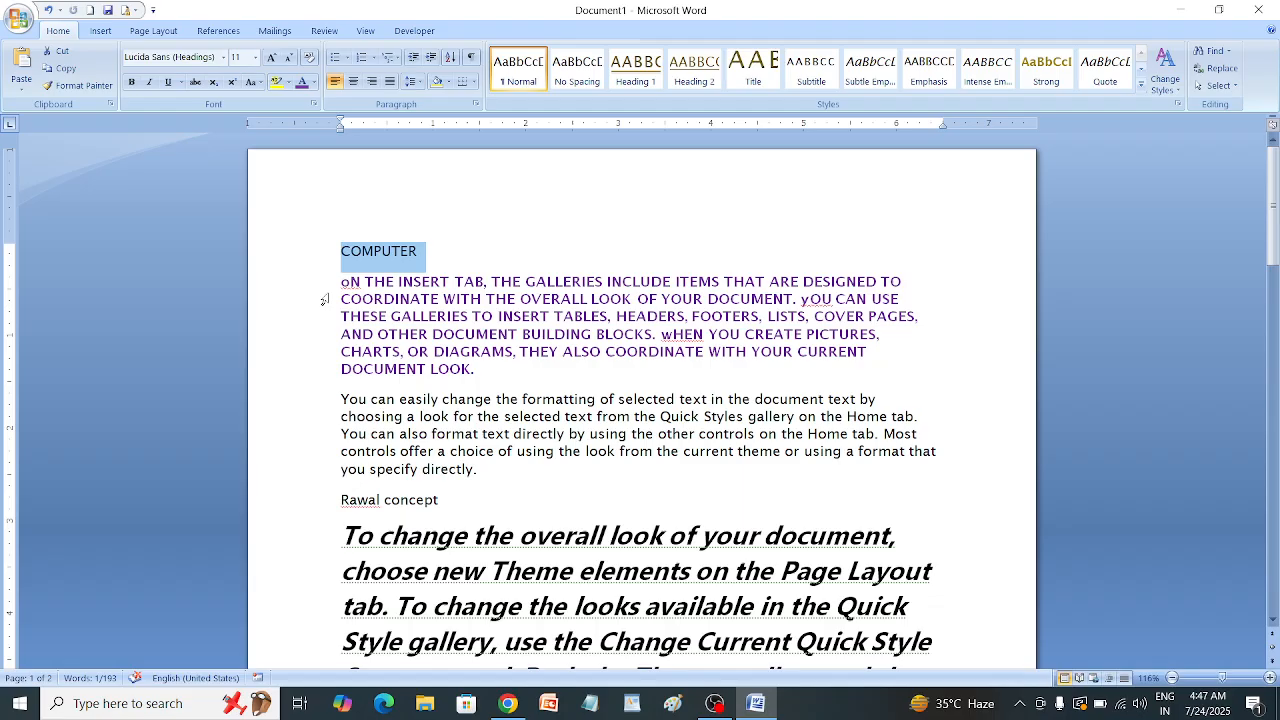
click(288, 84)
click(304, 103)
click(432, 333)
Step: Copy COMPUTER's green-highlighted formatting onto the first word of the two-word line below the second paragraph with Format Painter
drag(427, 246, 339, 250)
click(80, 85)
click(358, 499)
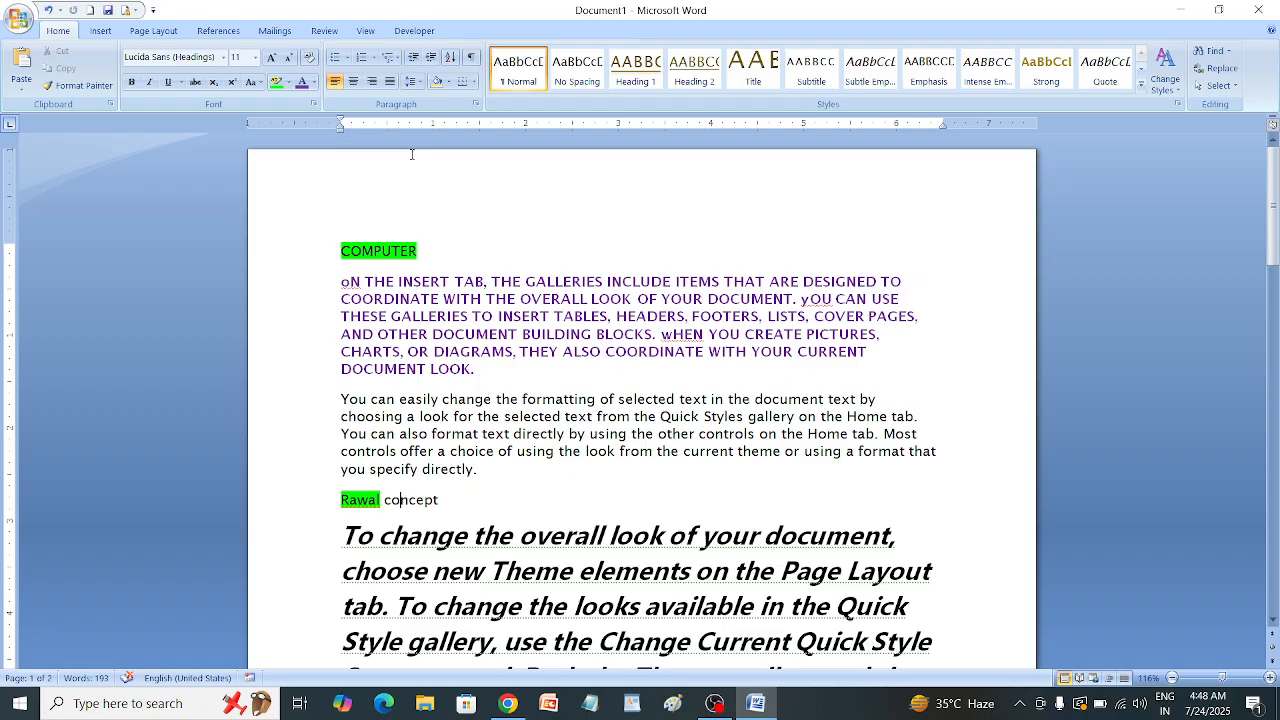
Step: Apply round bullets to the two Log₂ lines and the (a+b)² line
scroll(476, 245, down, 10)
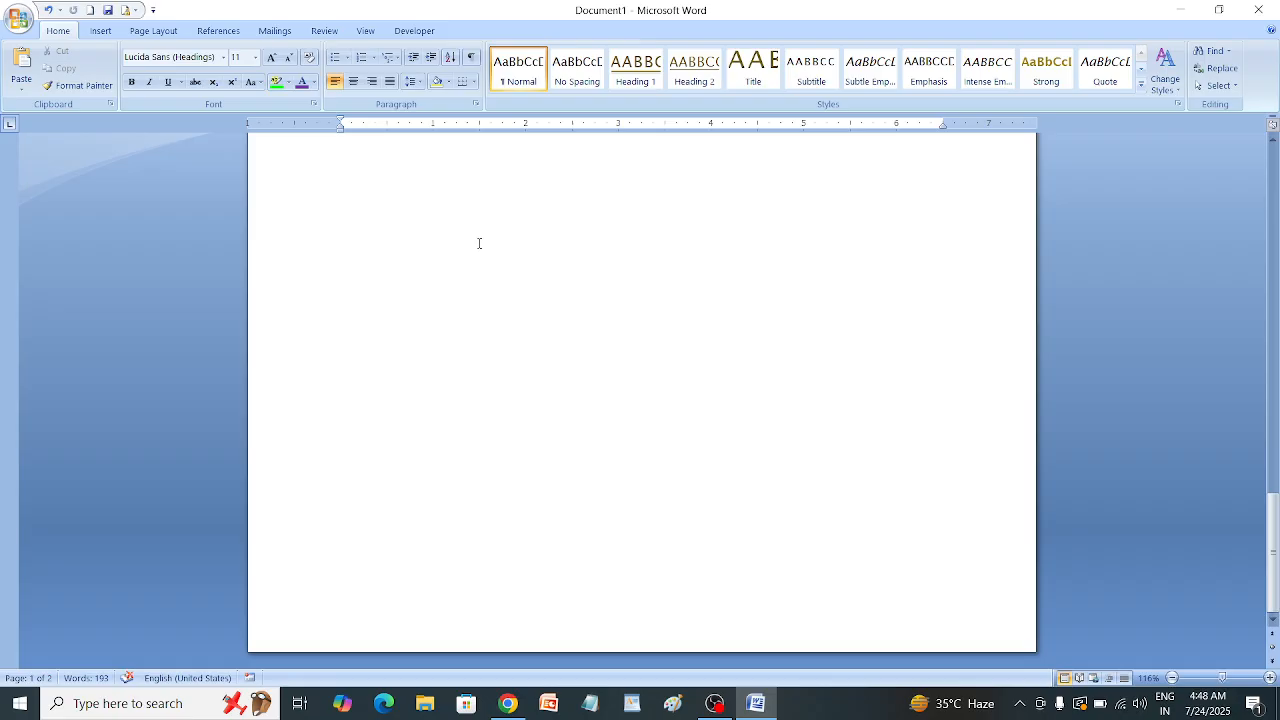
drag(418, 495, 230, 300)
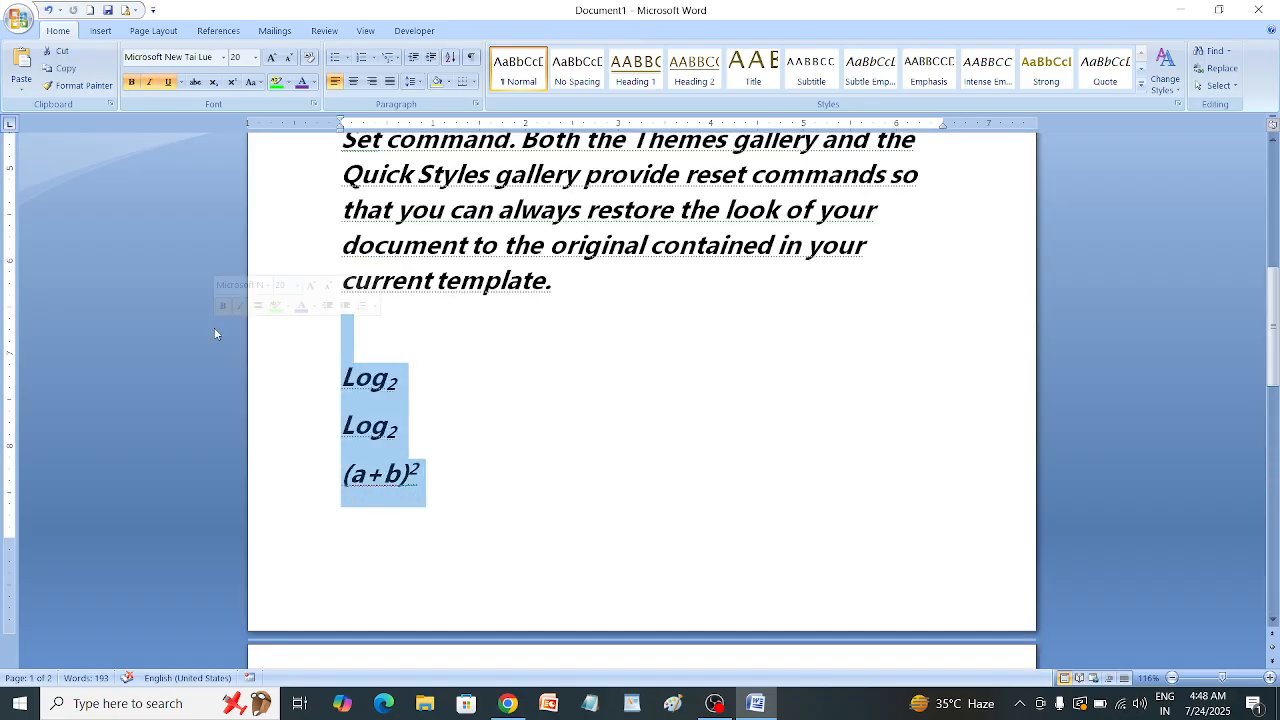
click(336, 57)
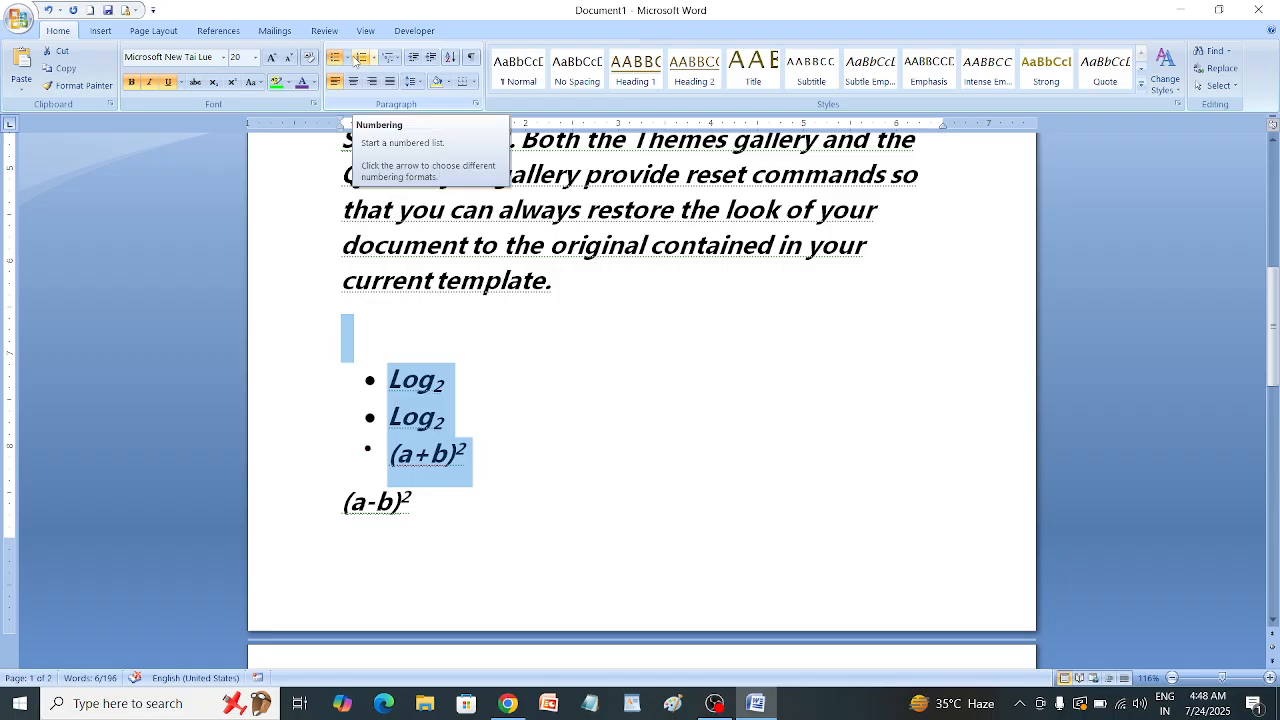
Step: View the bullet library and the Define New Bullet options without changing the list
click(346, 57)
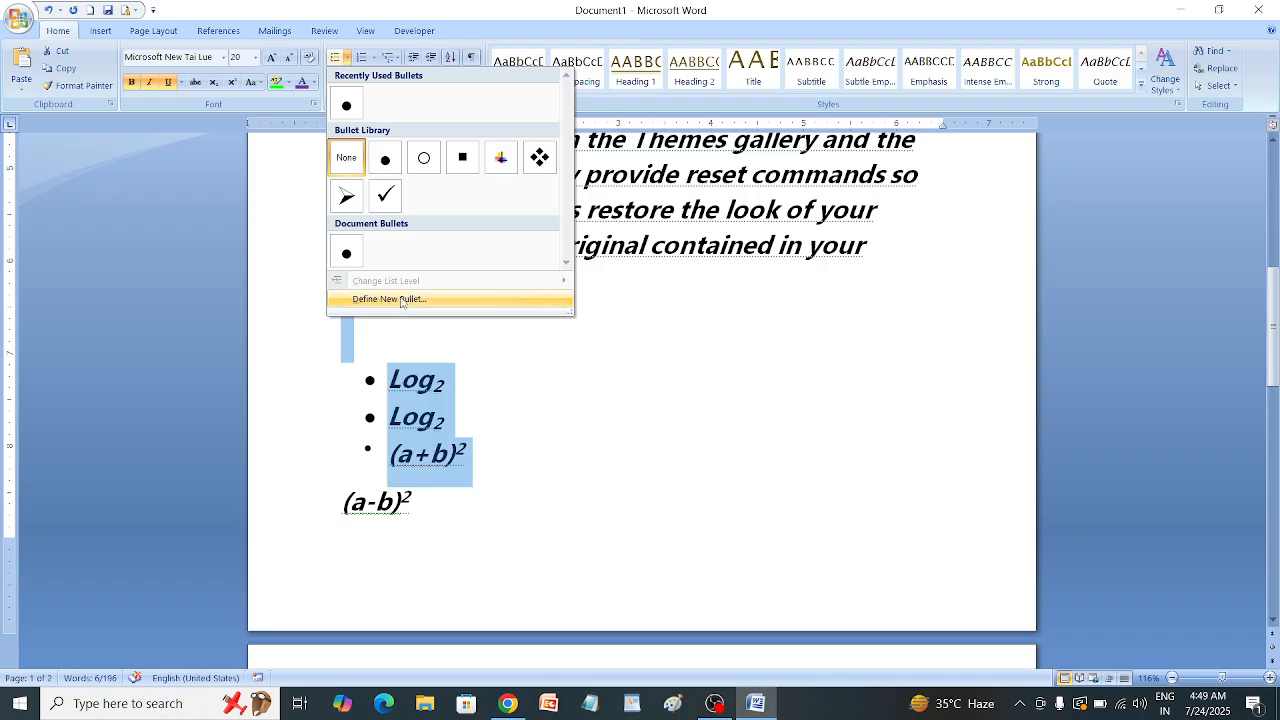
click(401, 301)
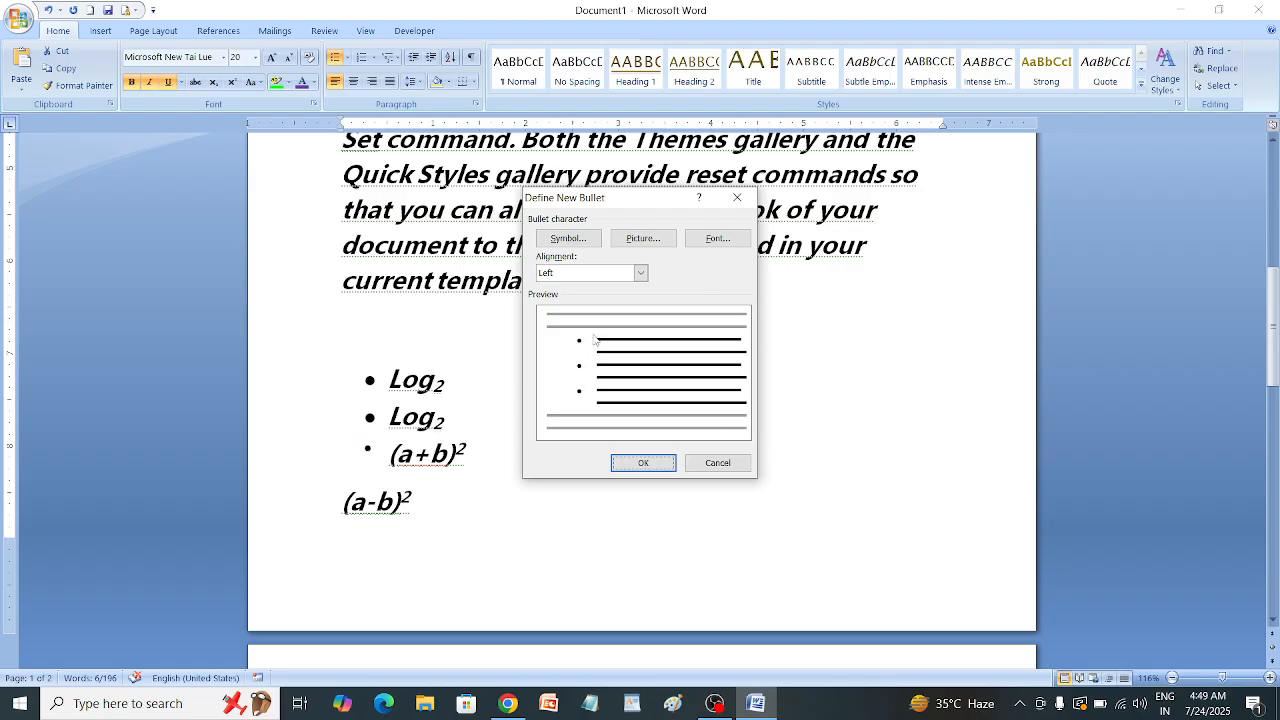
click(736, 197)
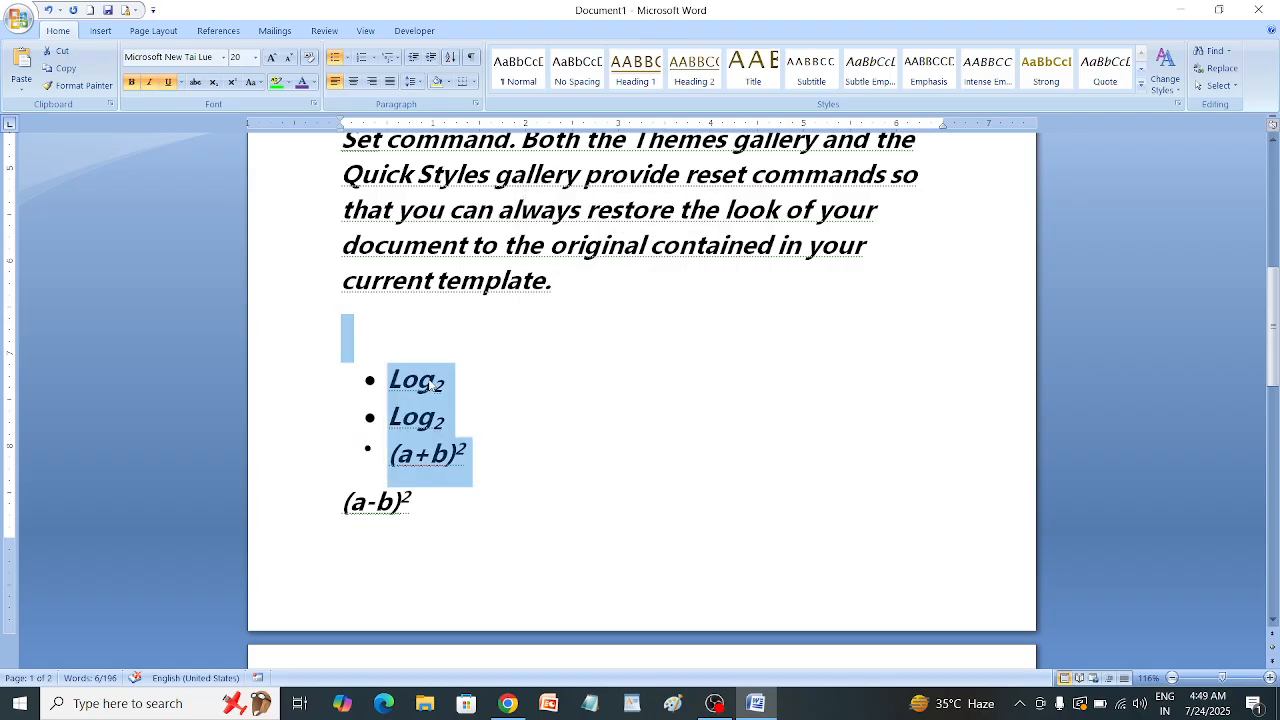
Step: Review the numbering formats available for the bulleted Log₂ and (a+b)² lines without applying one
click(565, 345)
drag(506, 460, 340, 335)
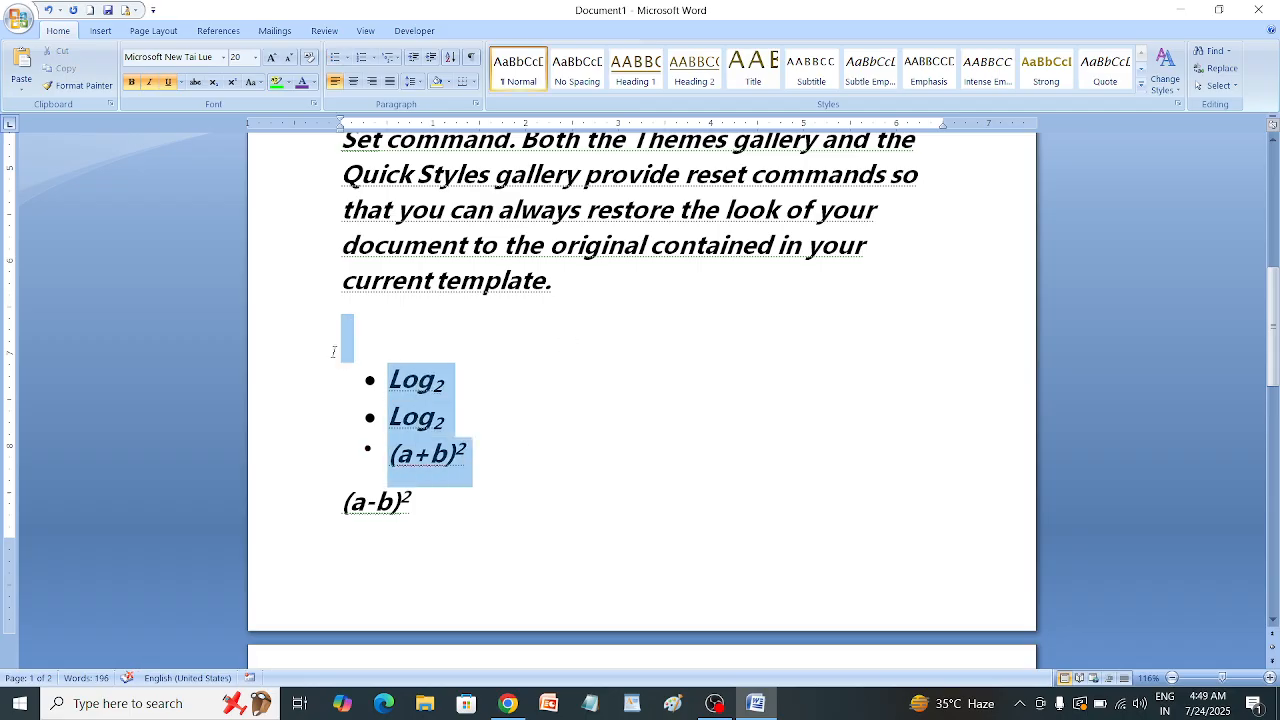
click(374, 58)
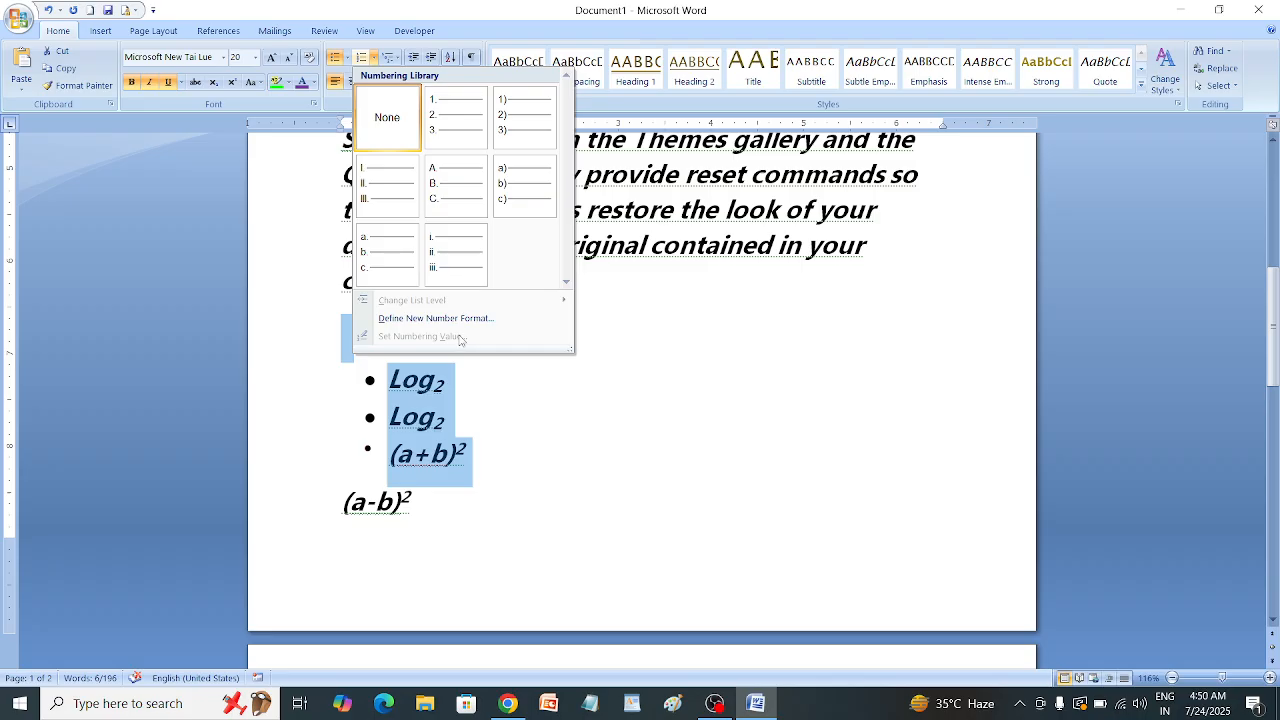
click(540, 386)
click(527, 380)
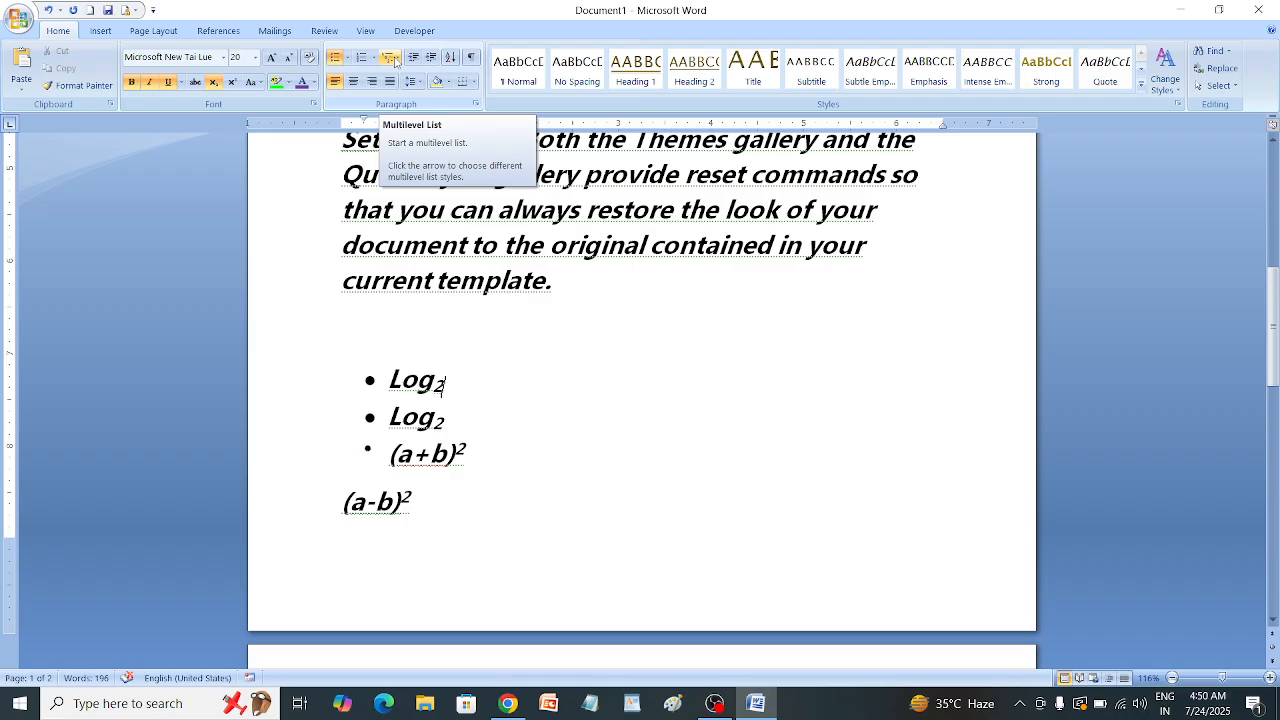
Step: Apply the Chapter 1 heading multilevel list style to the bulleted Log₂ and (a+b)² lines
click(395, 60)
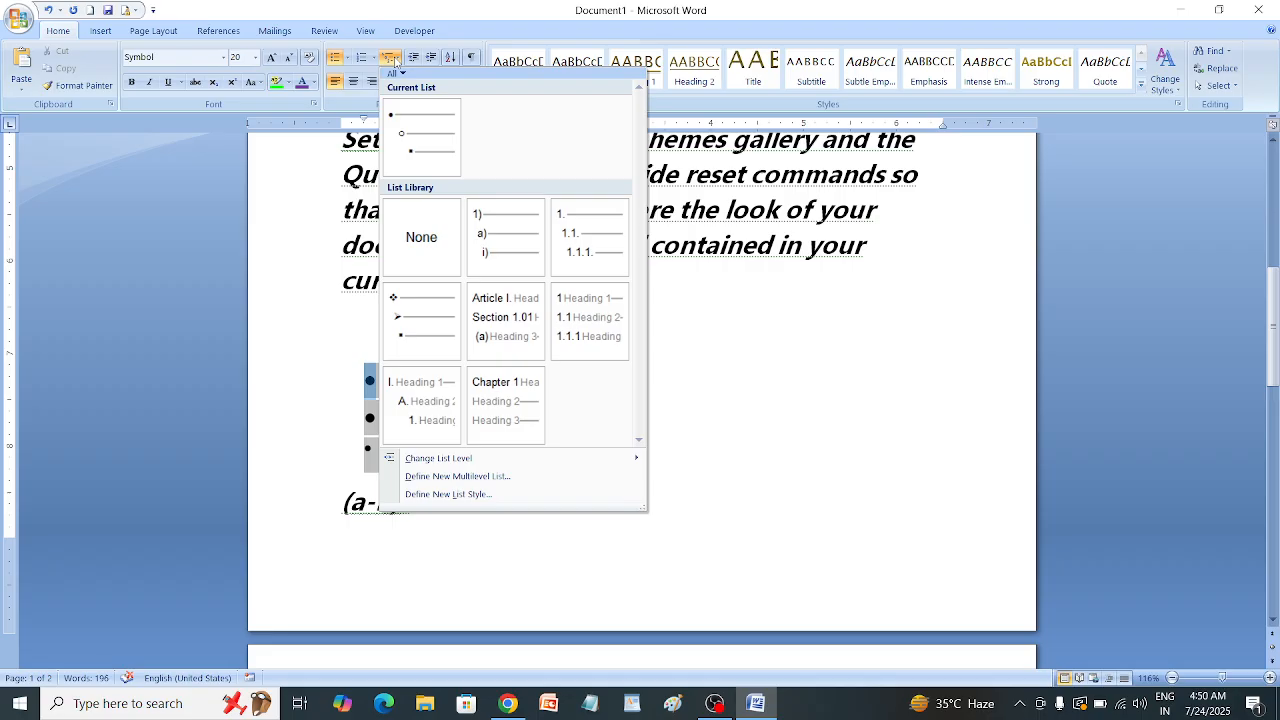
mouse_move(505, 413)
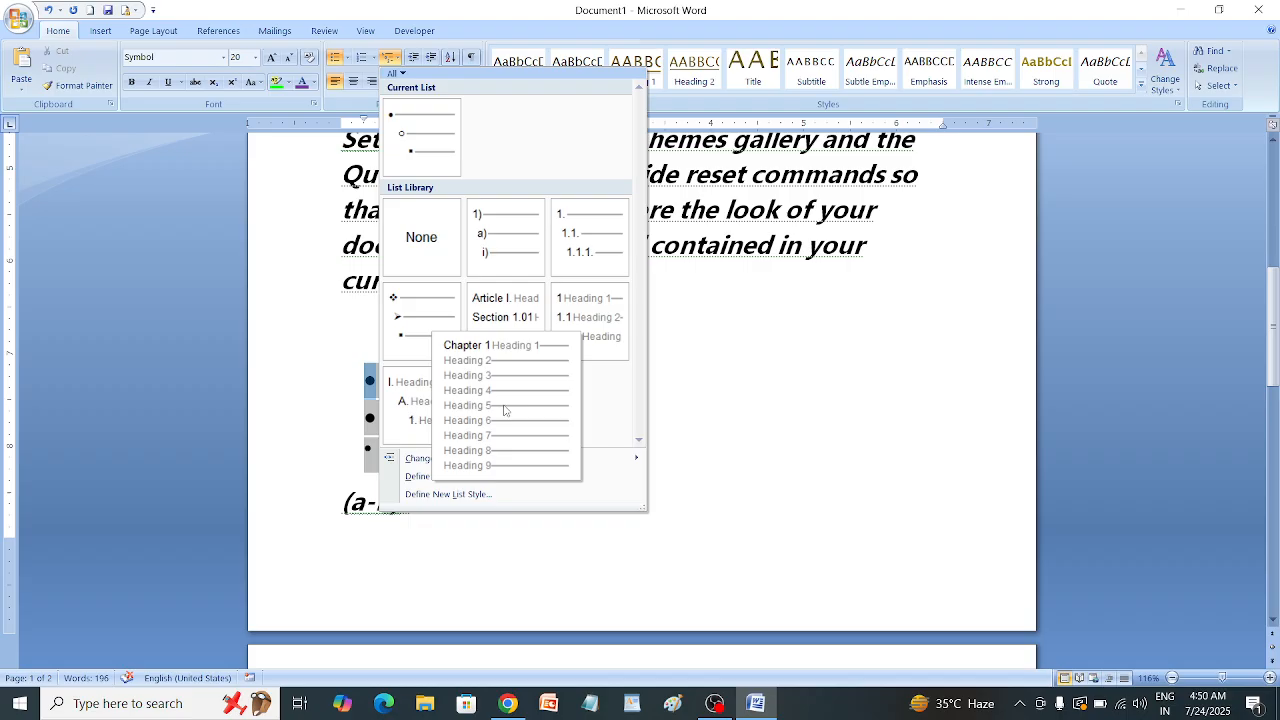
click(505, 410)
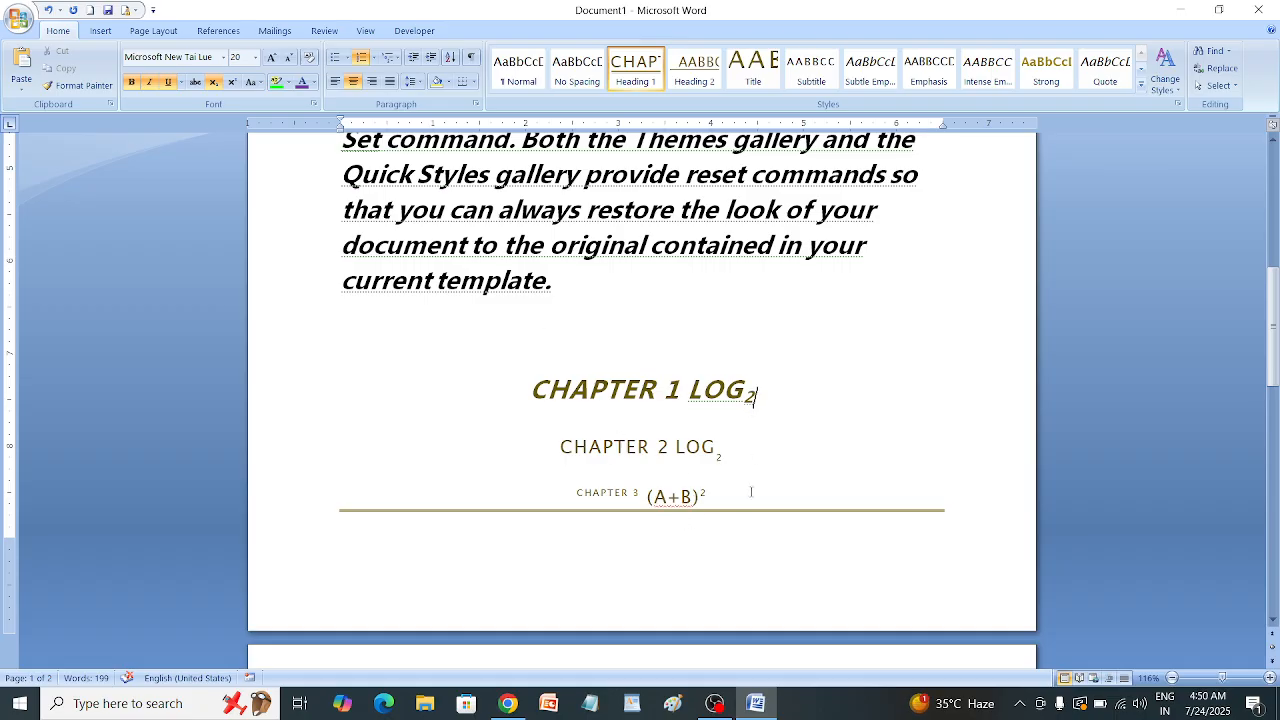
Step: Apply the Article I / Section 1.01 multilevel list style to the Log₂ and (a+b)² lines
drag(681, 506, 464, 357)
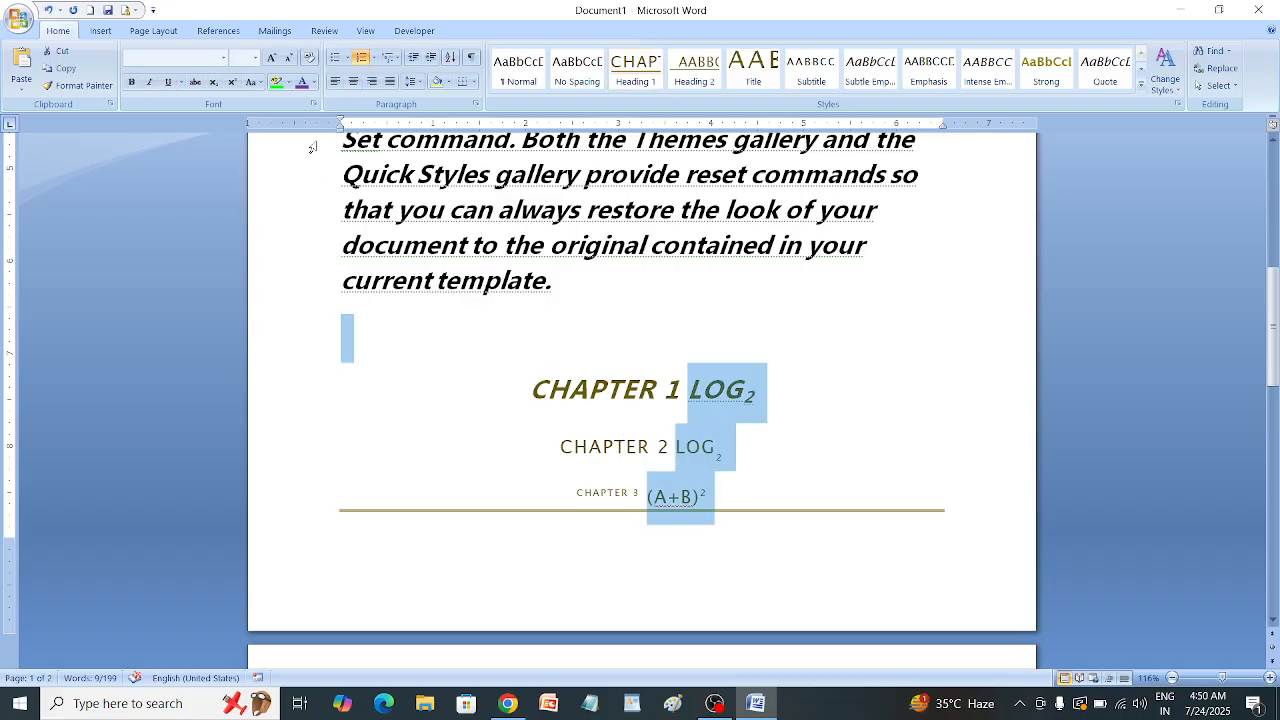
click(396, 60)
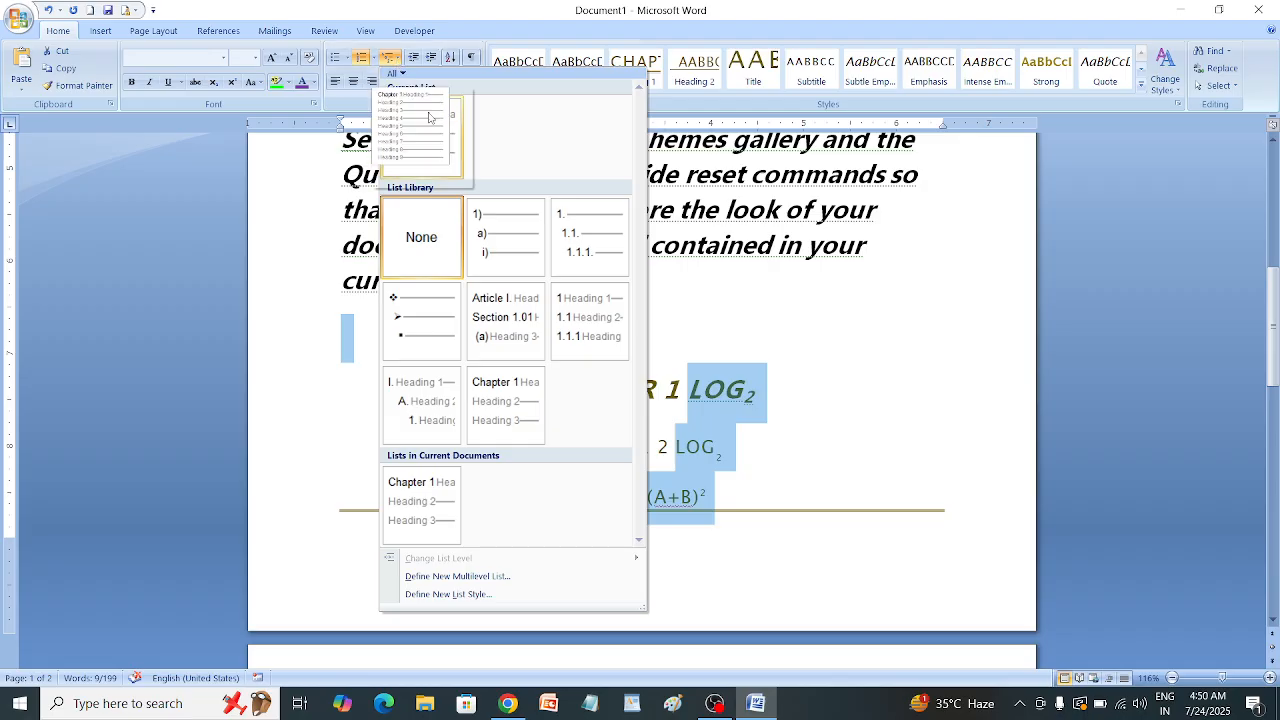
mouse_move(522, 309)
click(522, 309)
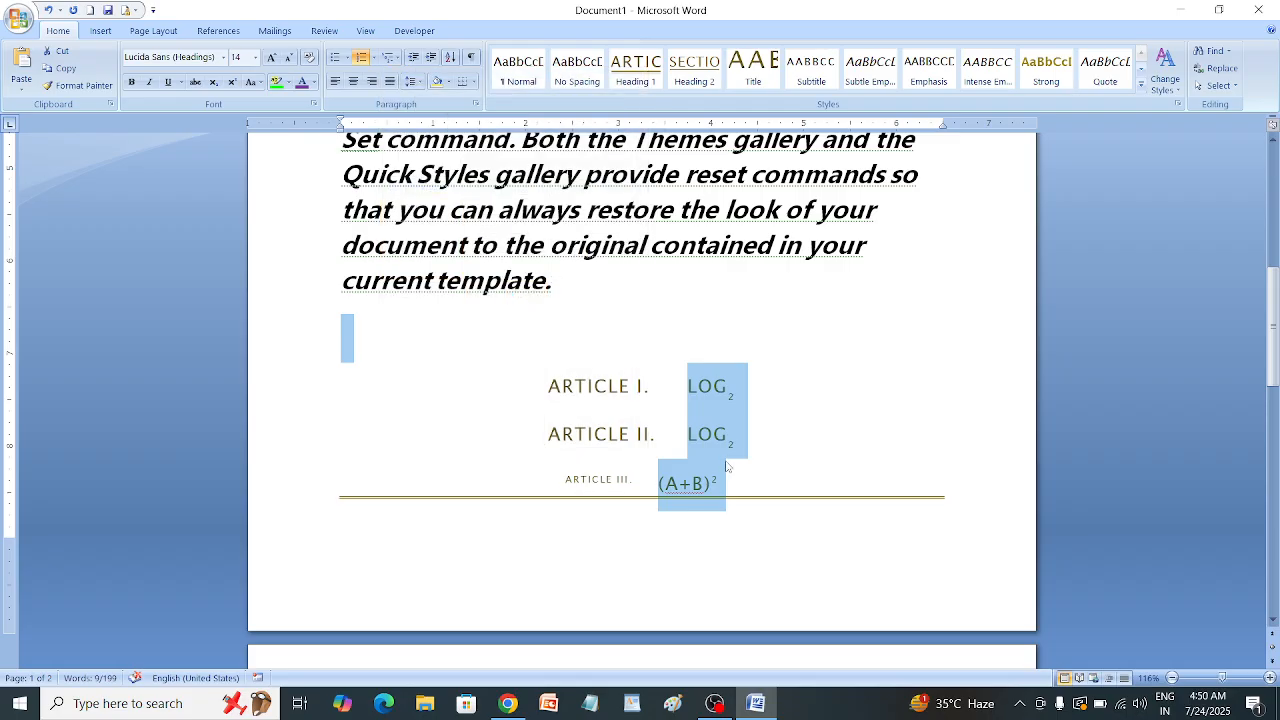
Step: View the multilevel list library and its options for defining new lists, leaving the Article list as it is
click(390, 60)
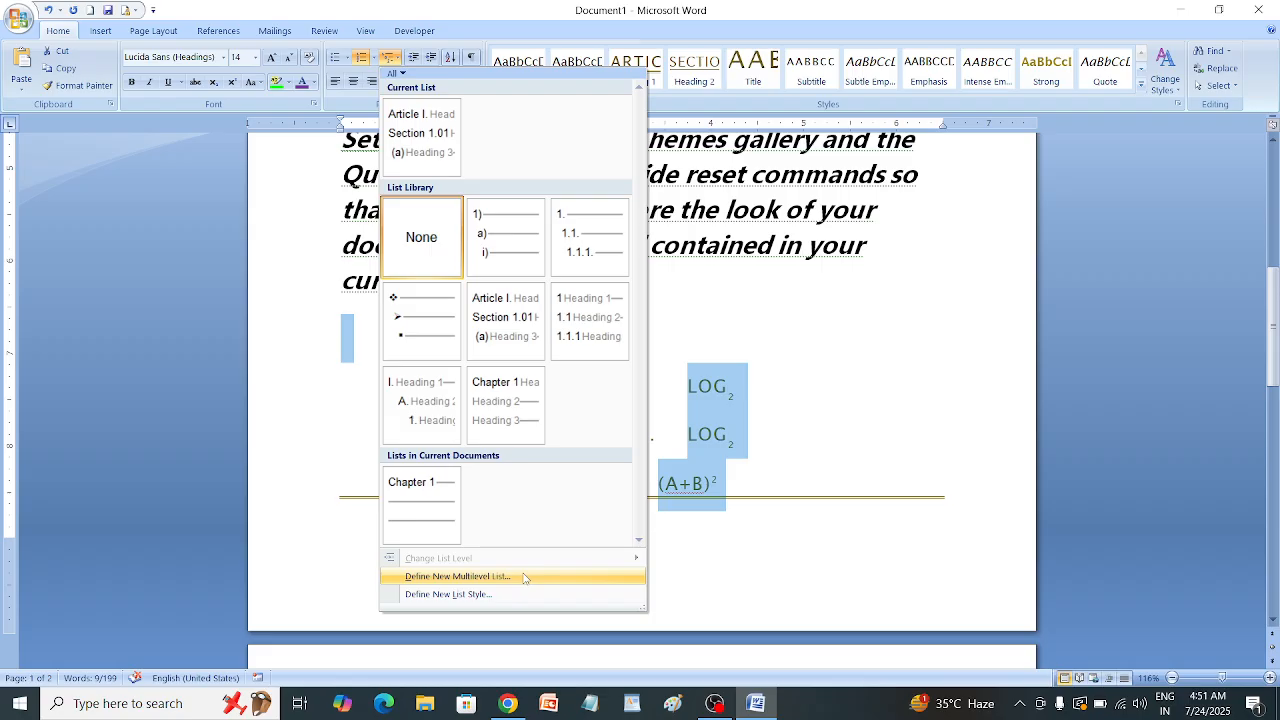
click(767, 463)
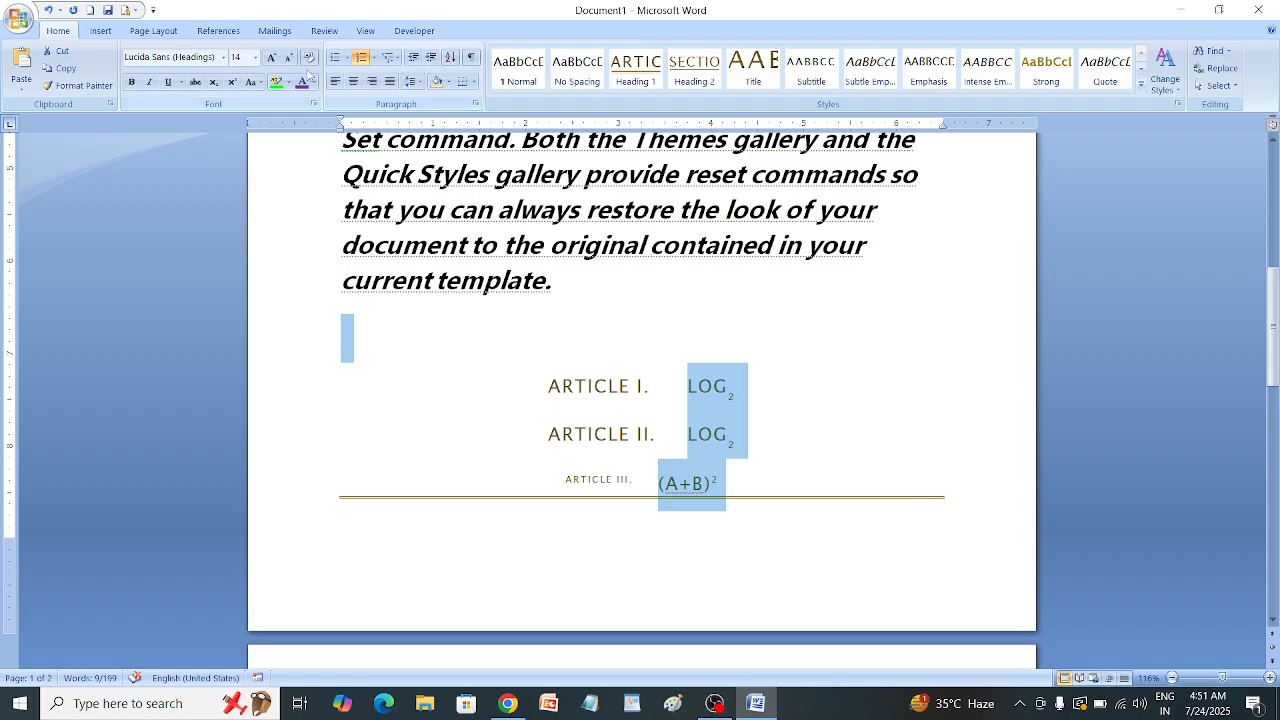
click(805, 294)
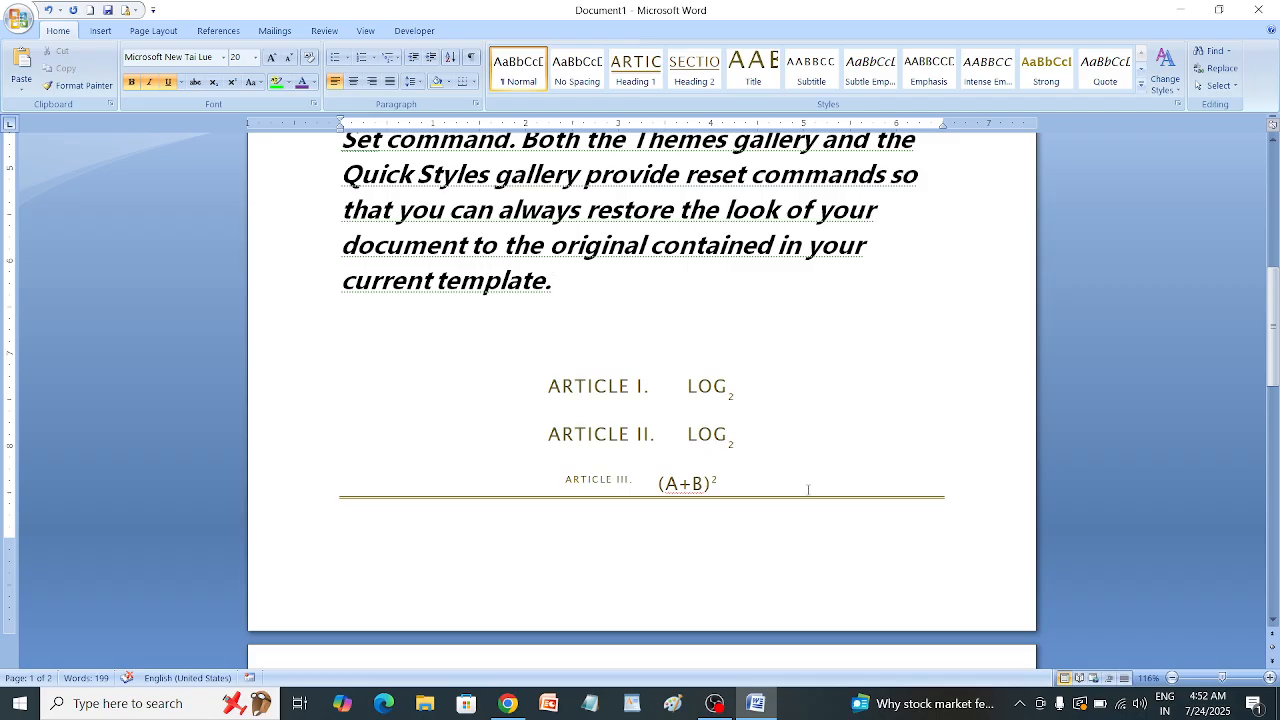
Step: Close the document without saving the changes and switch to OBS Studio
click(1258, 10)
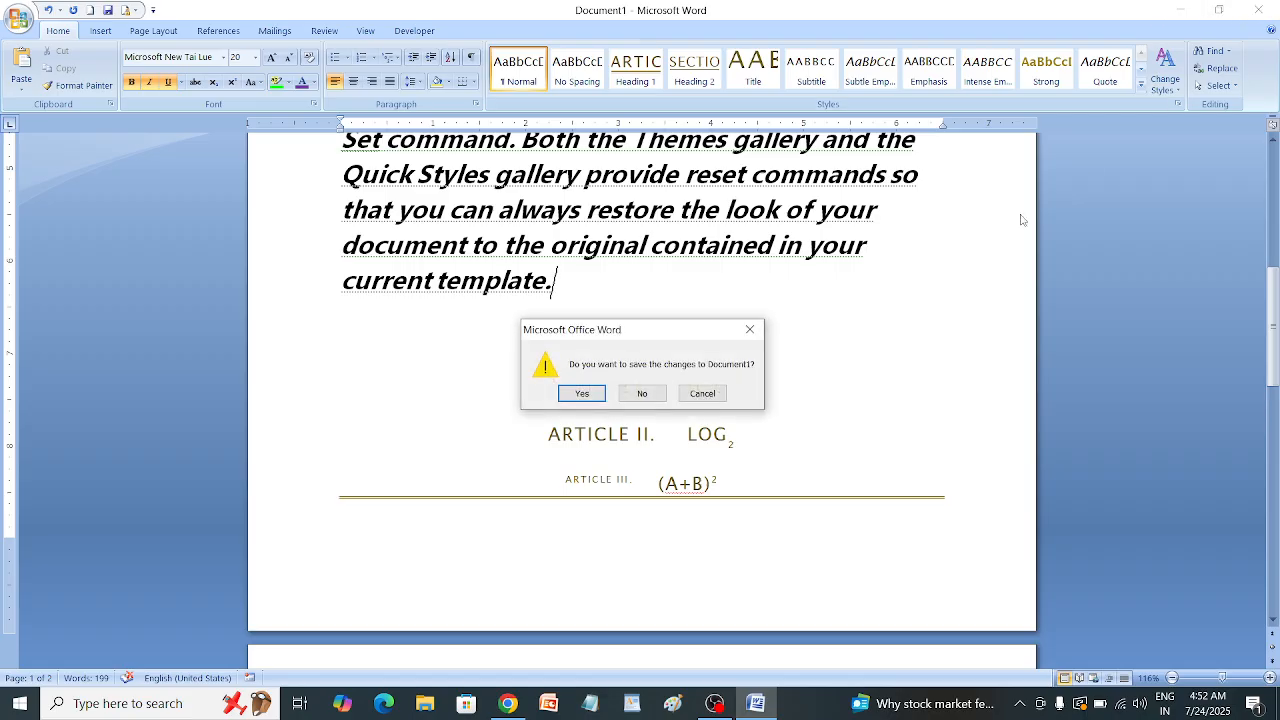
click(657, 394)
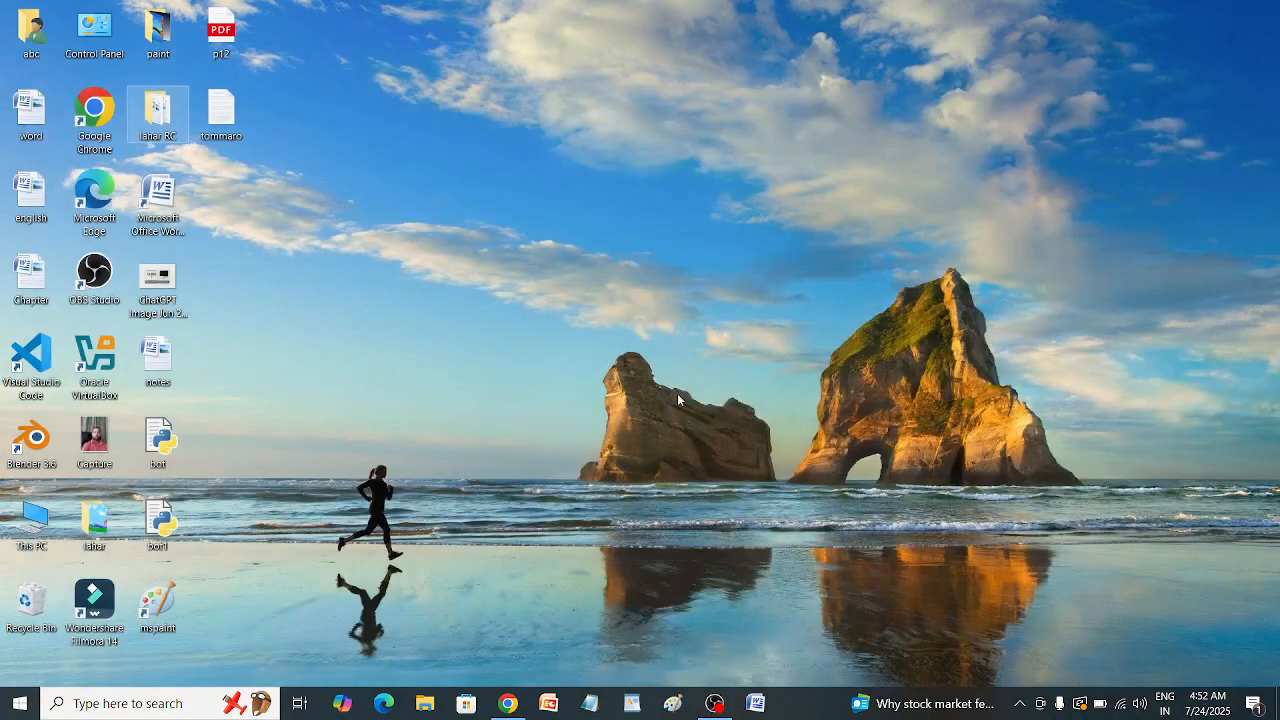
click(714, 703)
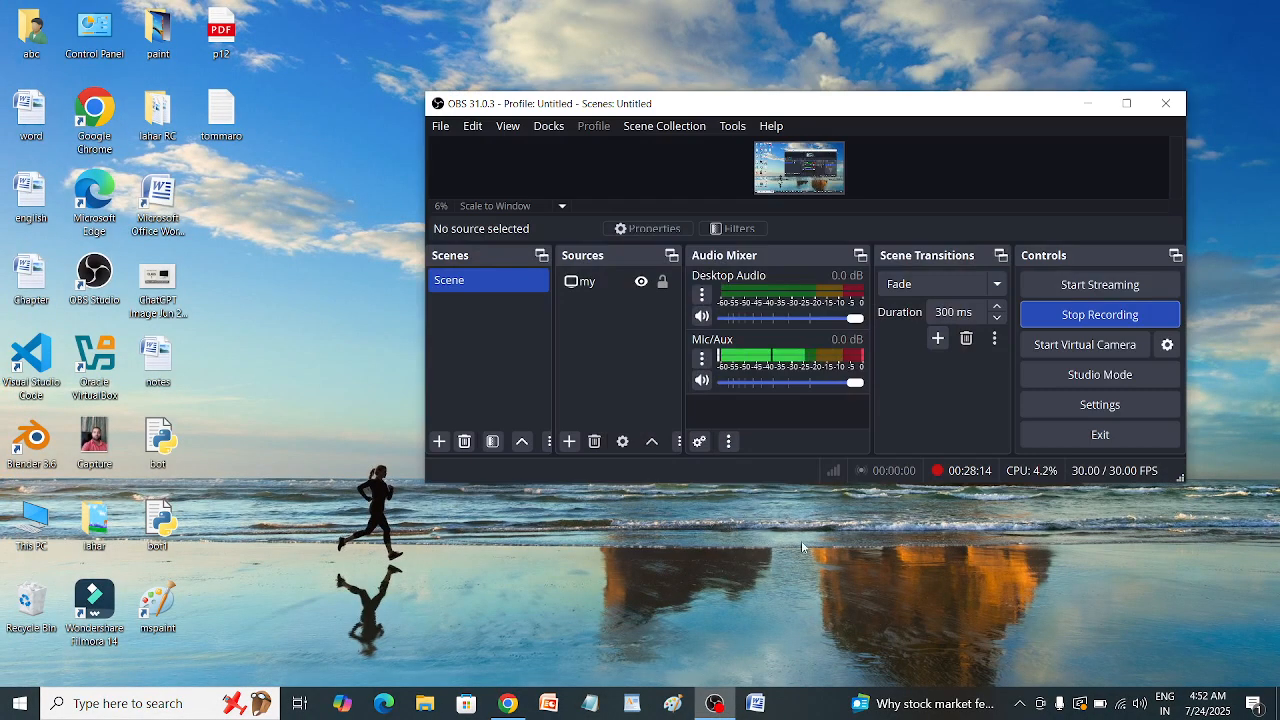